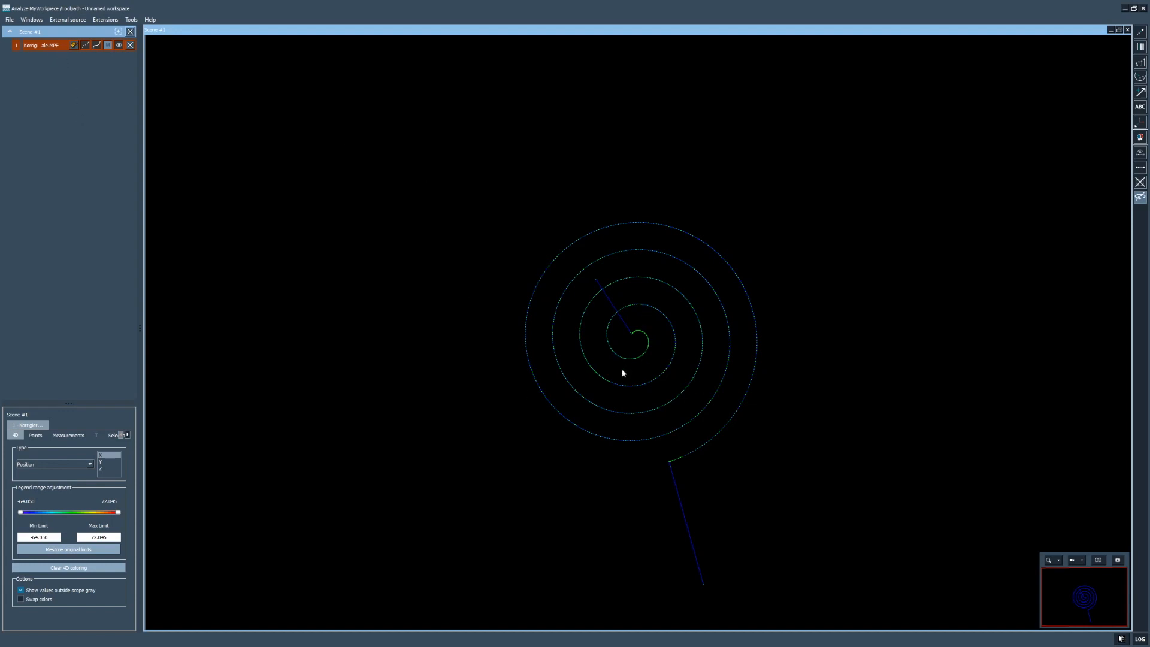
# Step: Enlarge the display size of the spiral toolpath's points until they appear as clear dots
pyautogui.moveTo(632, 356); pyautogui.dragTo(583, 236)
pyautogui.moveTo(606, 408); pyautogui.dragTo(562, 393)
pyautogui.moveTo(631, 407); pyautogui.dragTo(635, 354)
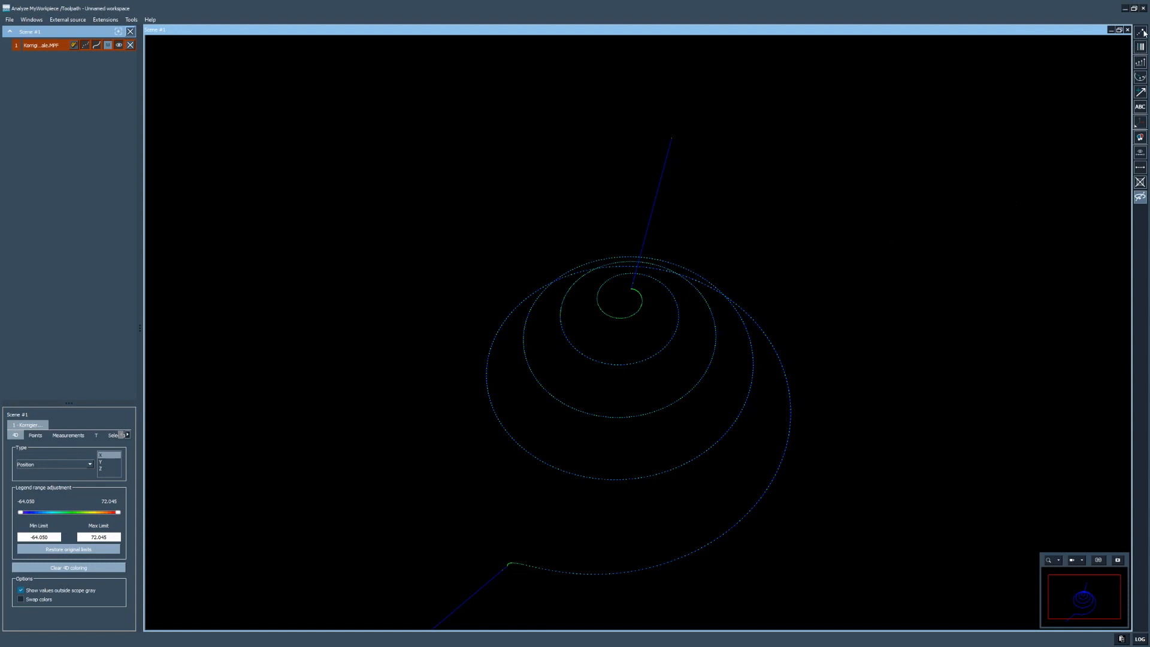
pyautogui.scroll(2, 650, 311)
pyautogui.scroll(2, 650, 311)
pyautogui.scroll(2, 801, 182)
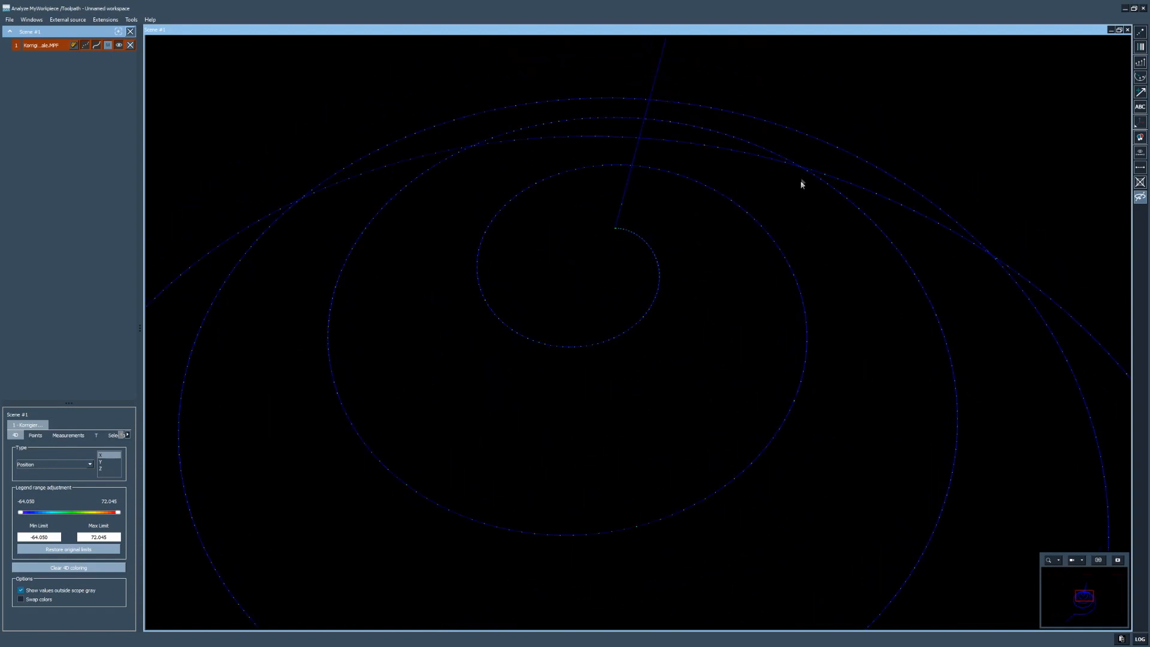
pyautogui.moveTo(775, 122); pyautogui.dragTo(905, 55)
pyautogui.click(1142, 33)
pyautogui.click(1143, 34)
pyautogui.click(1142, 33)
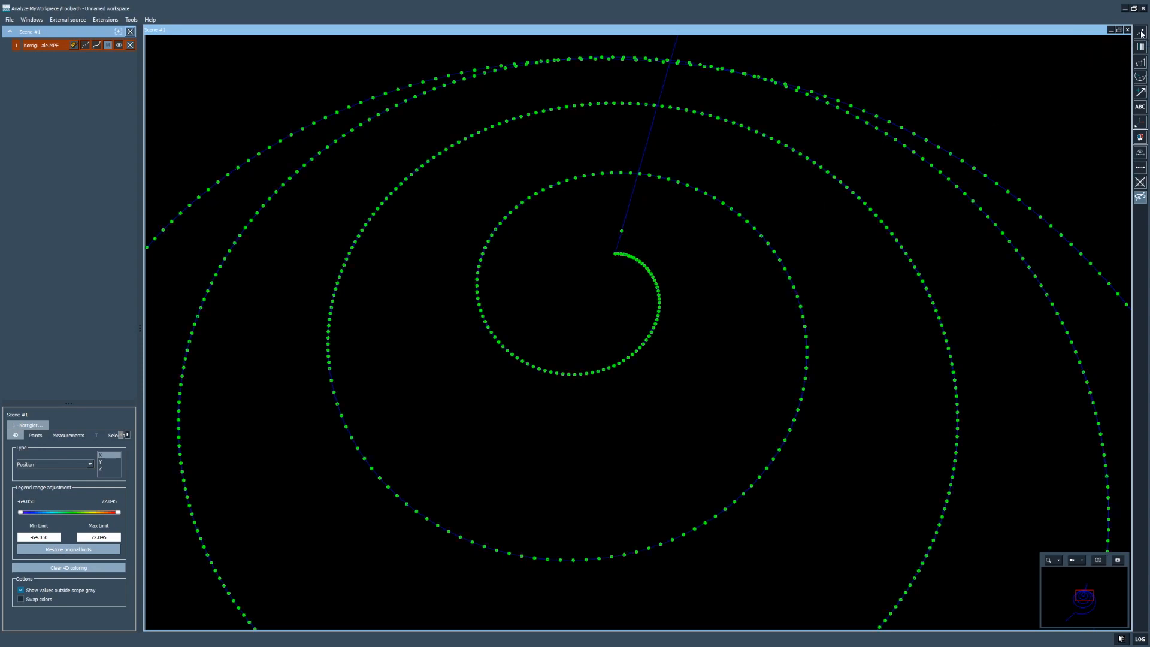
pyautogui.click(1142, 33)
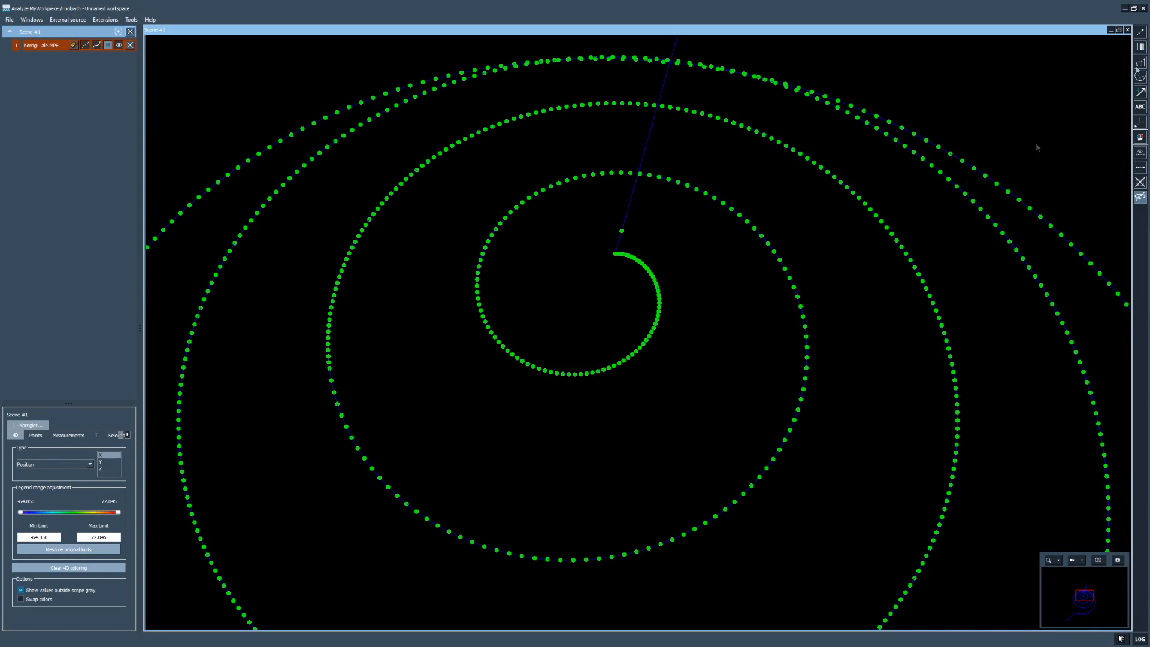
# Step: Reduce the toolpath's point size, then increase it again to large dots
pyautogui.click(1141, 34)
pyautogui.click(1140, 34)
pyautogui.click(1141, 34)
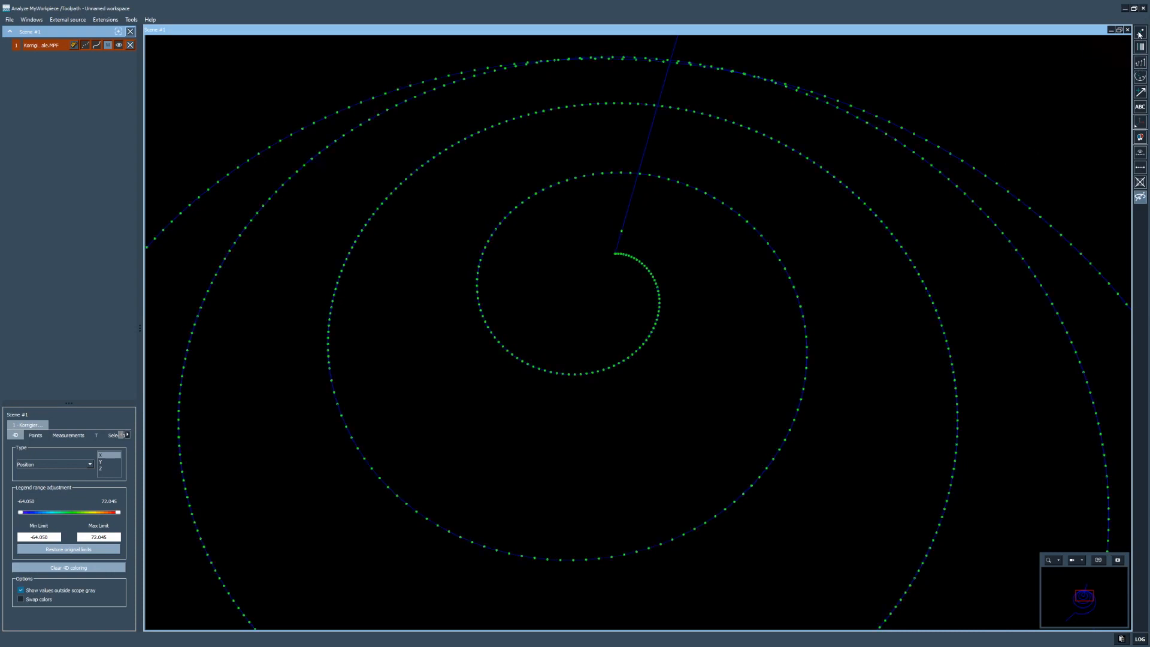
pyautogui.click(1141, 34)
pyautogui.click(1141, 34)
# Step: Restore the Scene #1 window from its maximized state, enlarge it and move it into the middle of the workspace
pyautogui.doubleClick(172, 30)
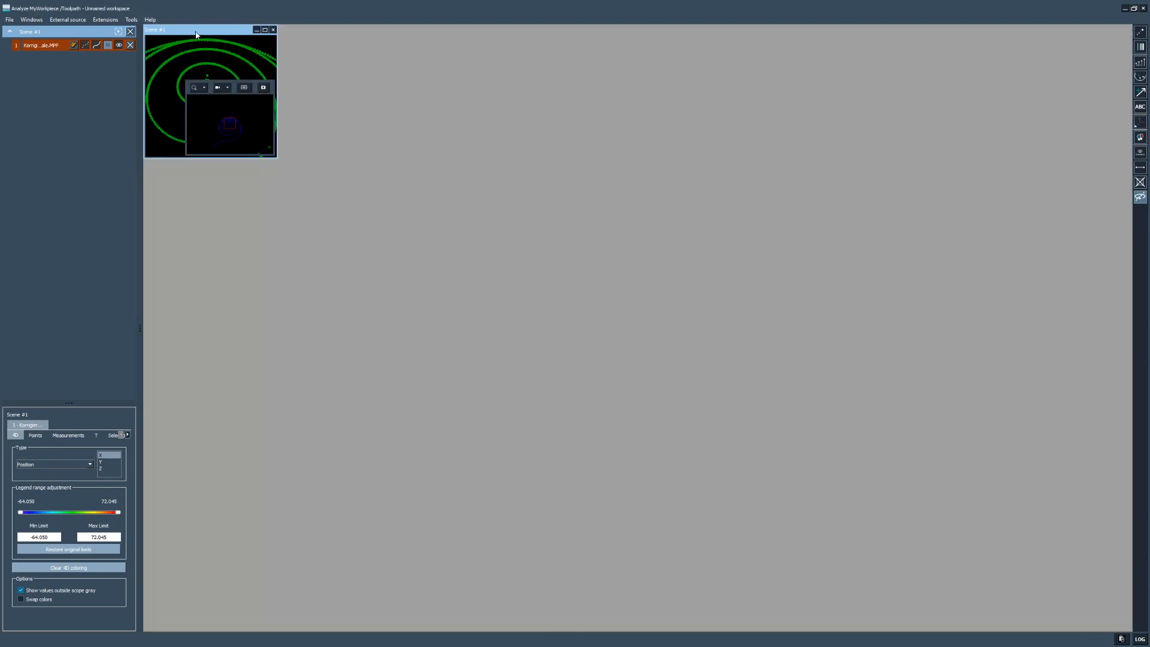
pyautogui.moveTo(276, 157); pyautogui.dragTo(520, 331)
pyautogui.moveTo(340, 30); pyautogui.dragTo(553, 143)
pyautogui.moveTo(676, 420); pyautogui.dragTo(701, 429)
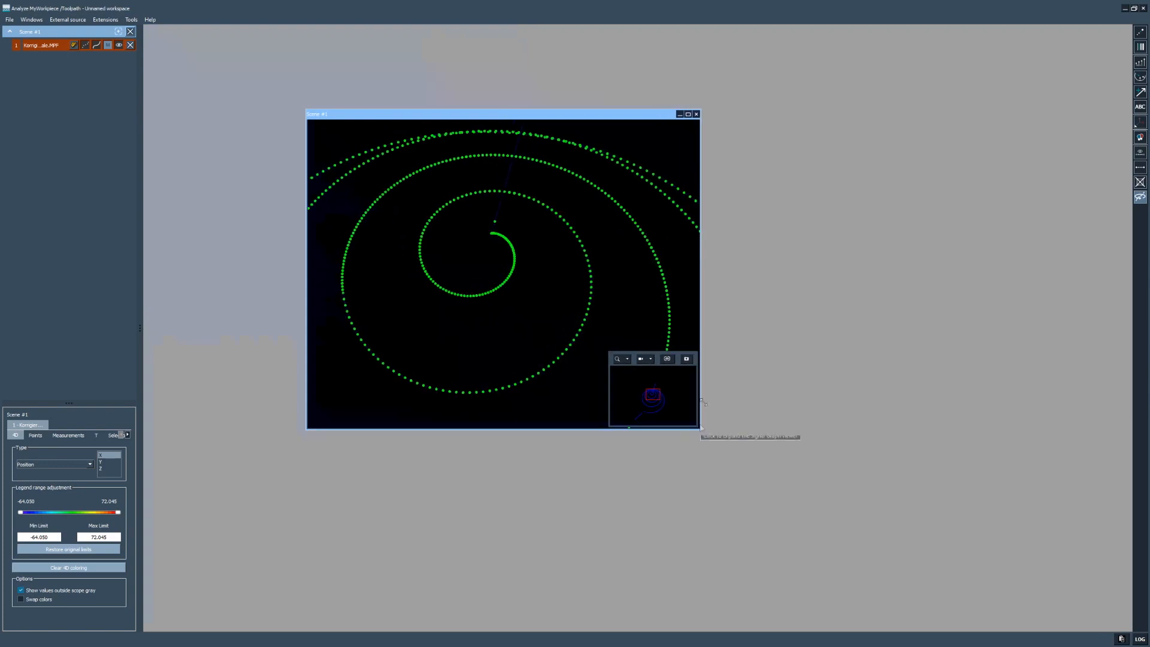
# Step: Toggle the toolpath's point size down and back up, then view a snapshot preview of Scene #1 and close it
pyautogui.click(1139, 32)
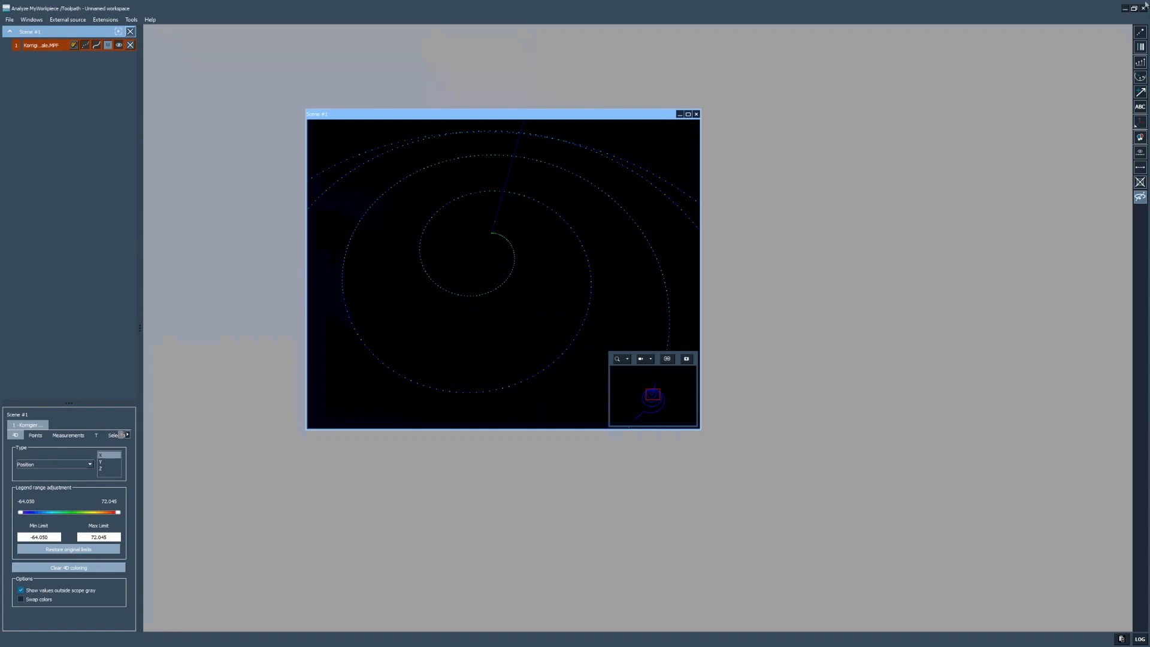
pyautogui.click(1140, 32)
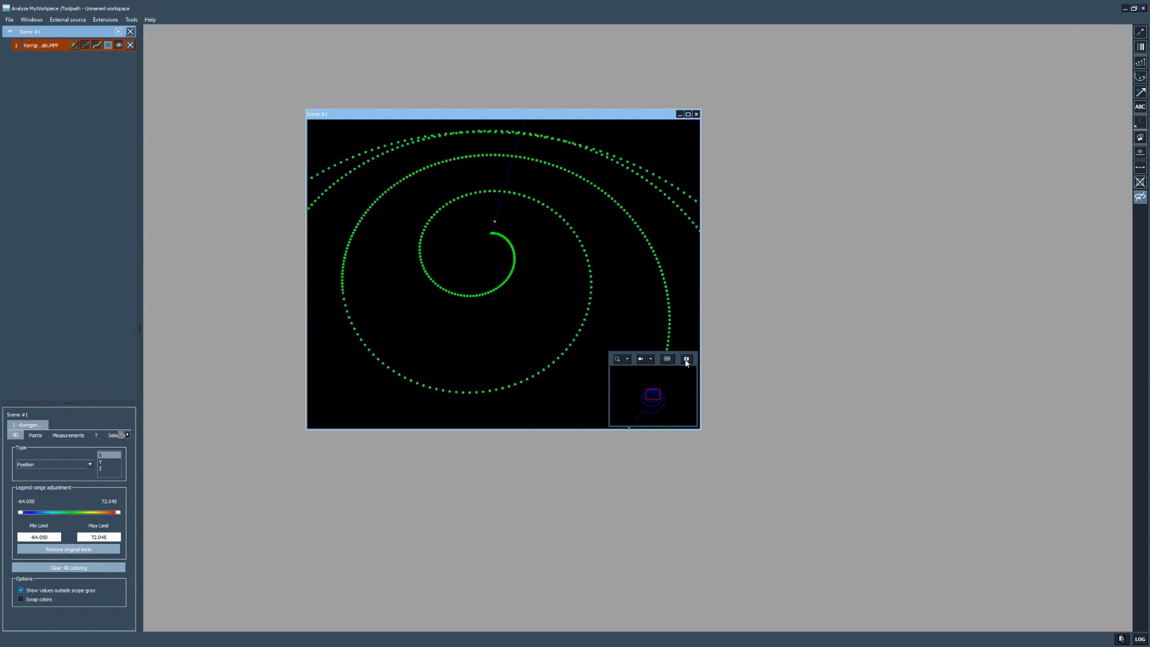
pyautogui.click(686, 361)
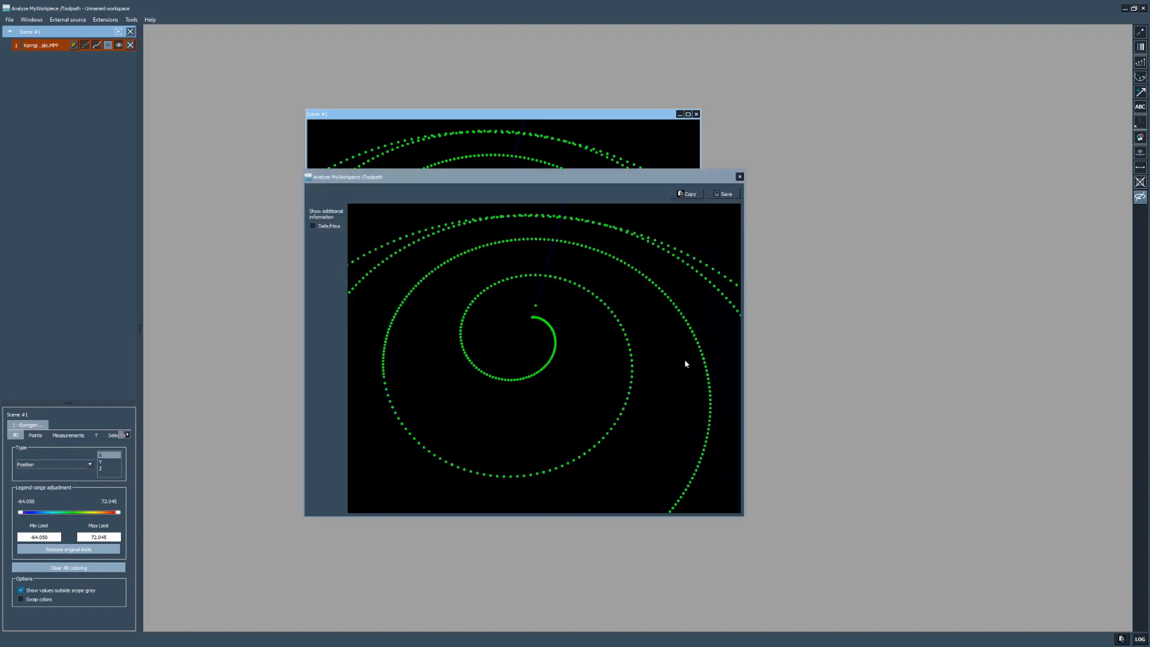
pyautogui.moveTo(453, 178); pyautogui.dragTo(460, 177)
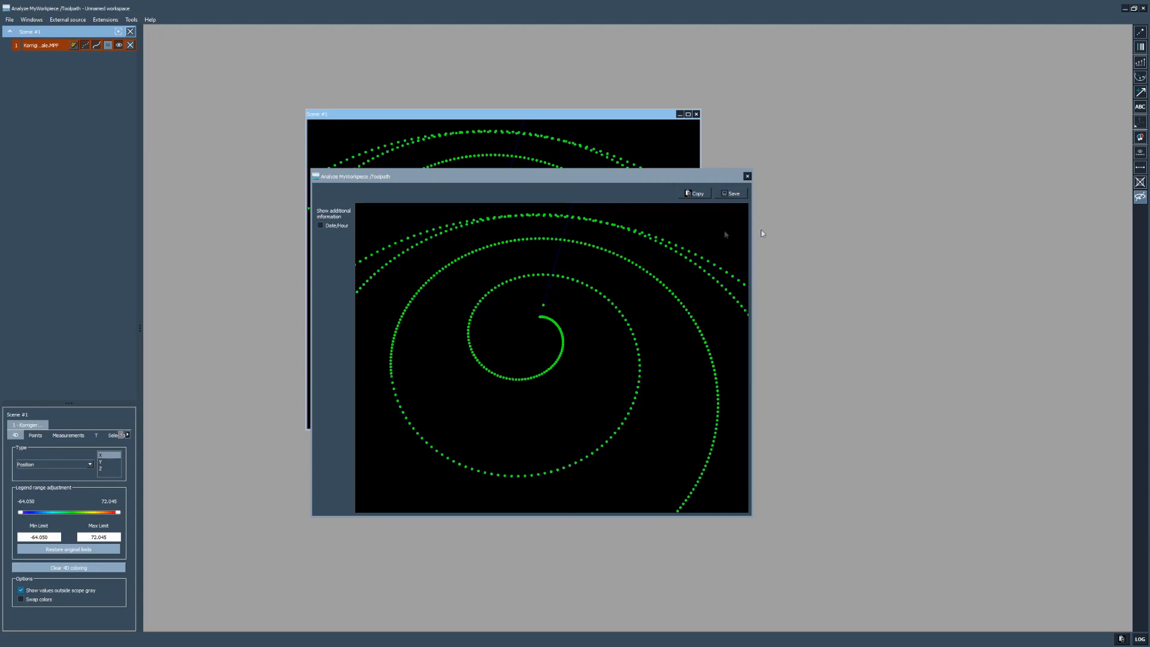
pyautogui.click(748, 177)
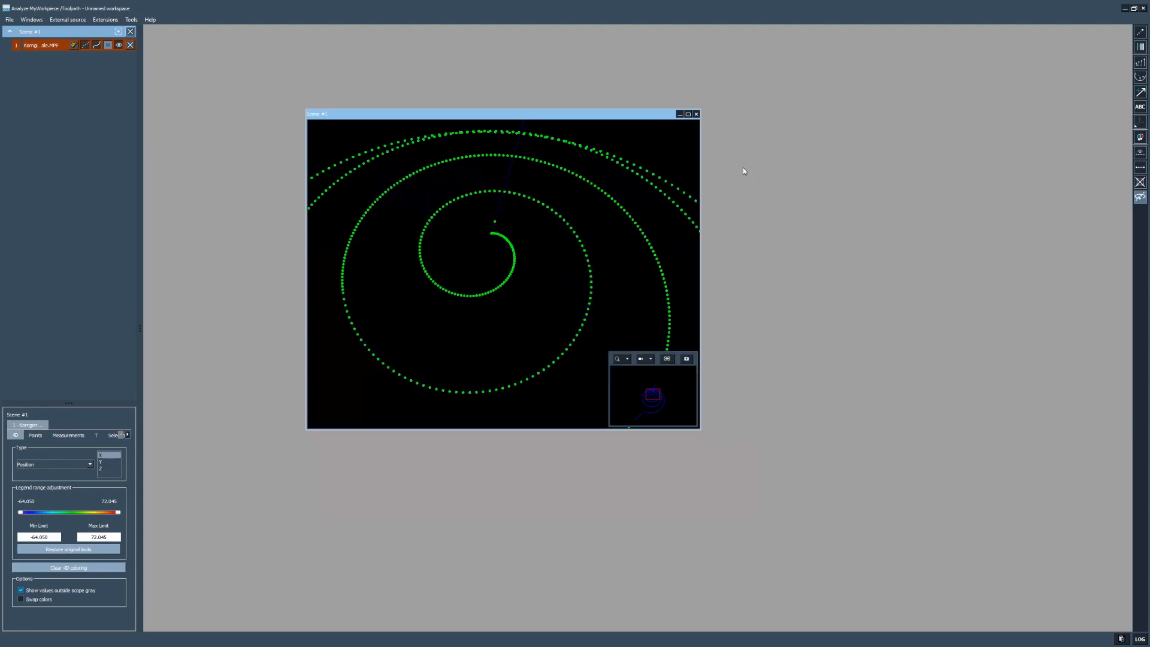
# Step: Maximize the Scene #1 window and reset the toolpath's points to their smallest size
pyautogui.click(687, 114)
pyautogui.click(1141, 32)
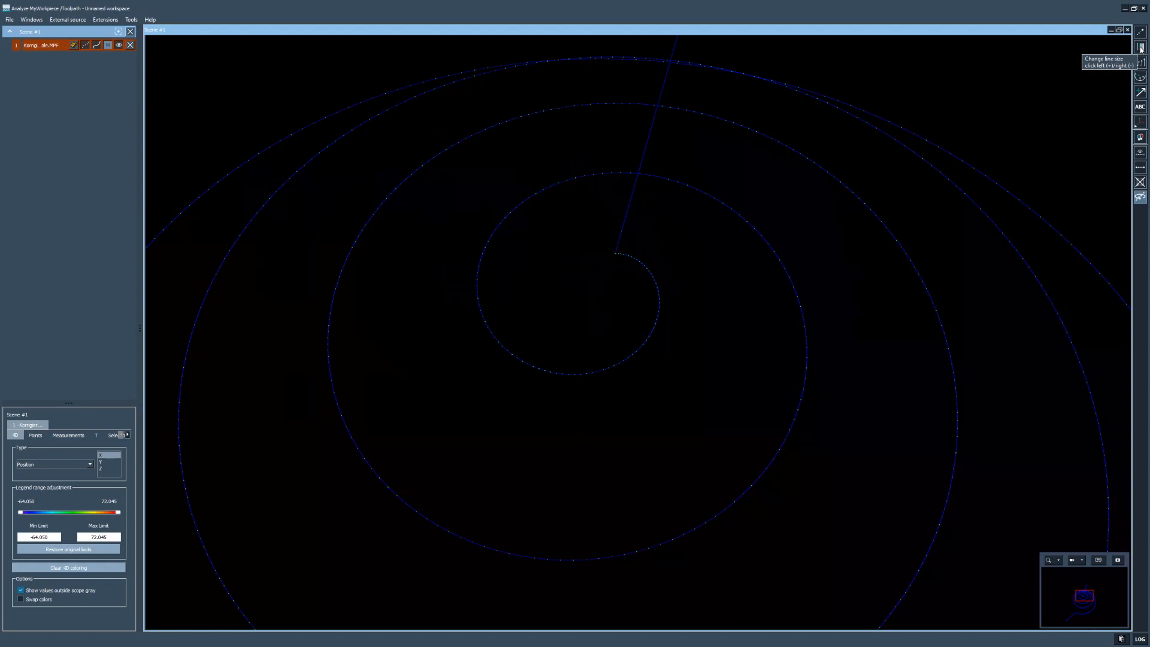
# Step: Increase the toolpath's line size in several stages to make the spiral thicker
pyautogui.click(1141, 48)
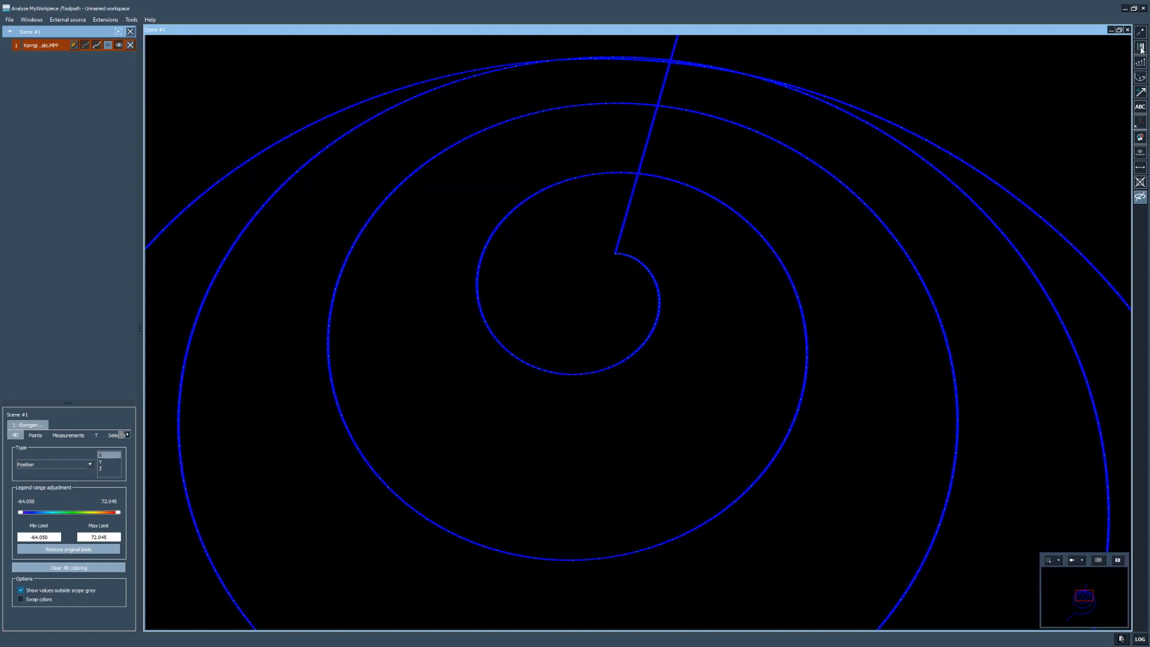
pyautogui.scroll(-5, 495, 447)
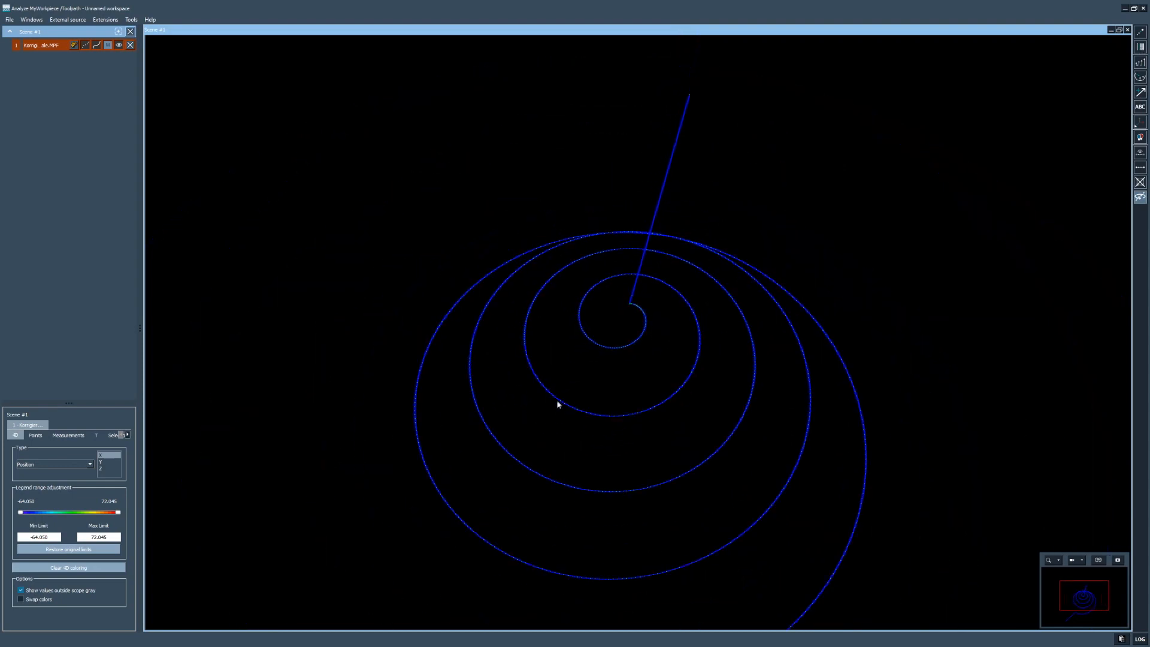
pyautogui.click(1142, 49)
pyautogui.click(1142, 49)
pyautogui.moveTo(869, 135); pyautogui.dragTo(876, 204, button='middle')
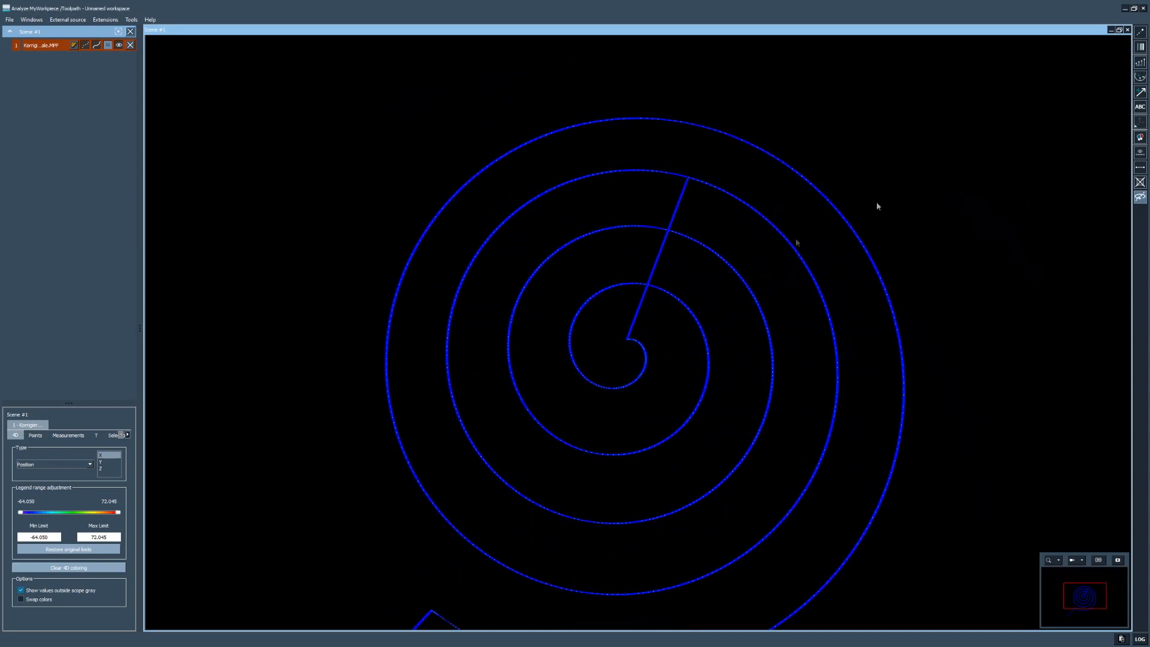
pyautogui.scroll(2, 636, 379)
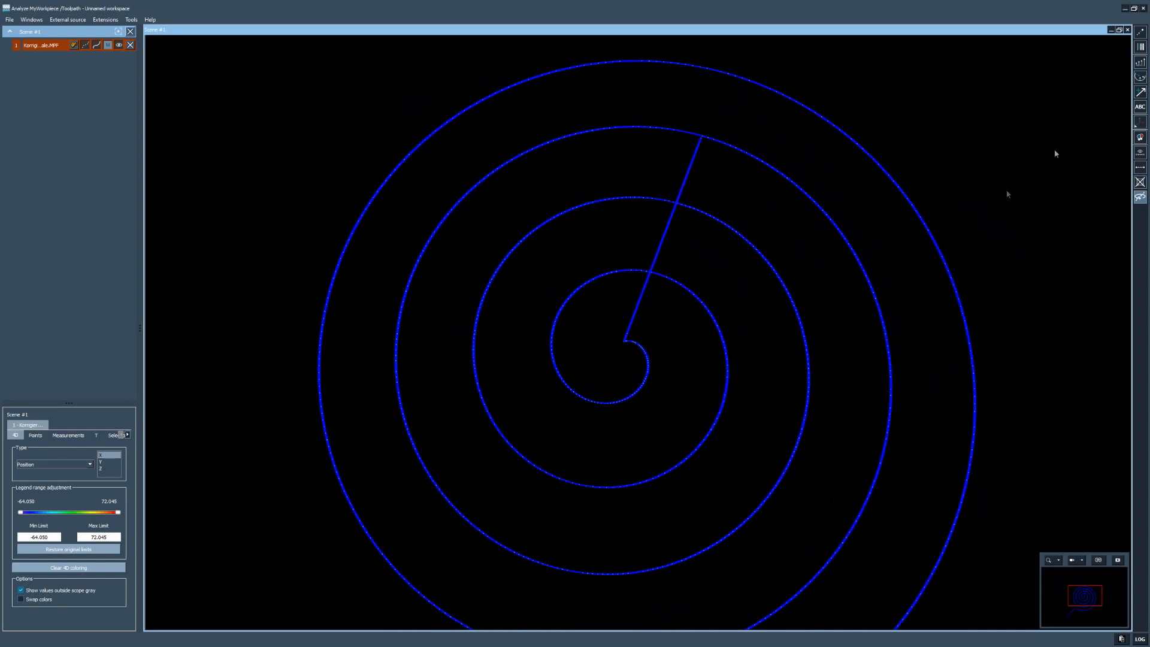
pyautogui.click(1142, 49)
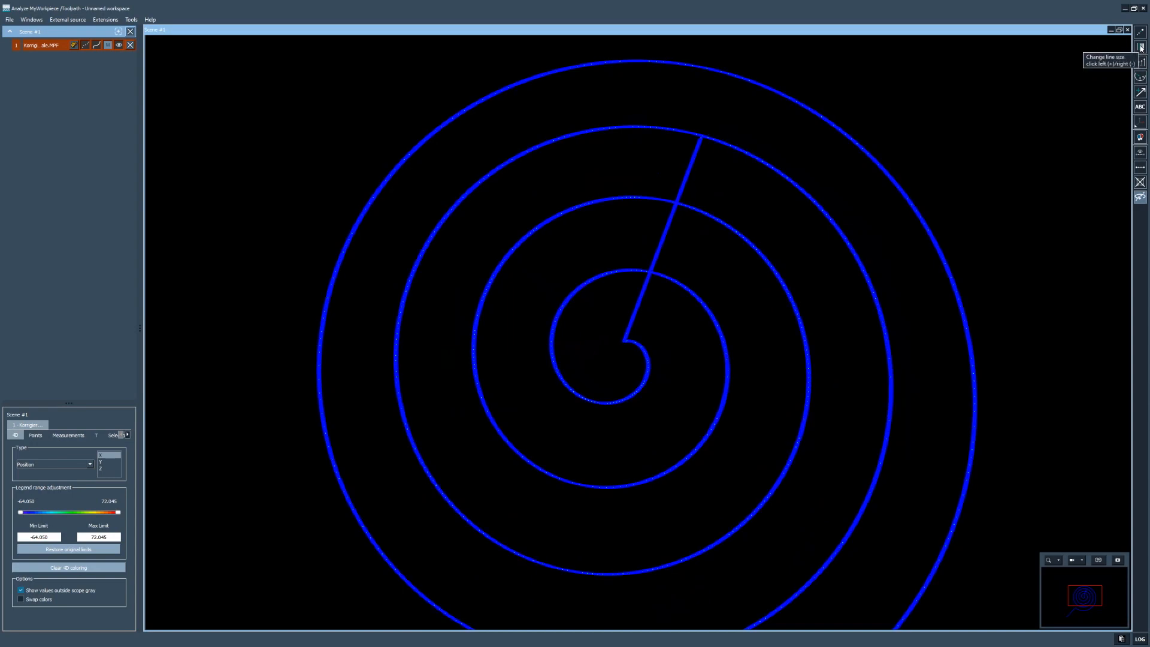
# Step: Reduce the toolpath's line size back to a thin line
pyautogui.rightClick(1141, 50)
pyautogui.scroll(1, 607, 341)
pyautogui.scroll(2, 625, 328)
pyautogui.moveTo(673, 360); pyautogui.dragTo(677, 336, button='middle')
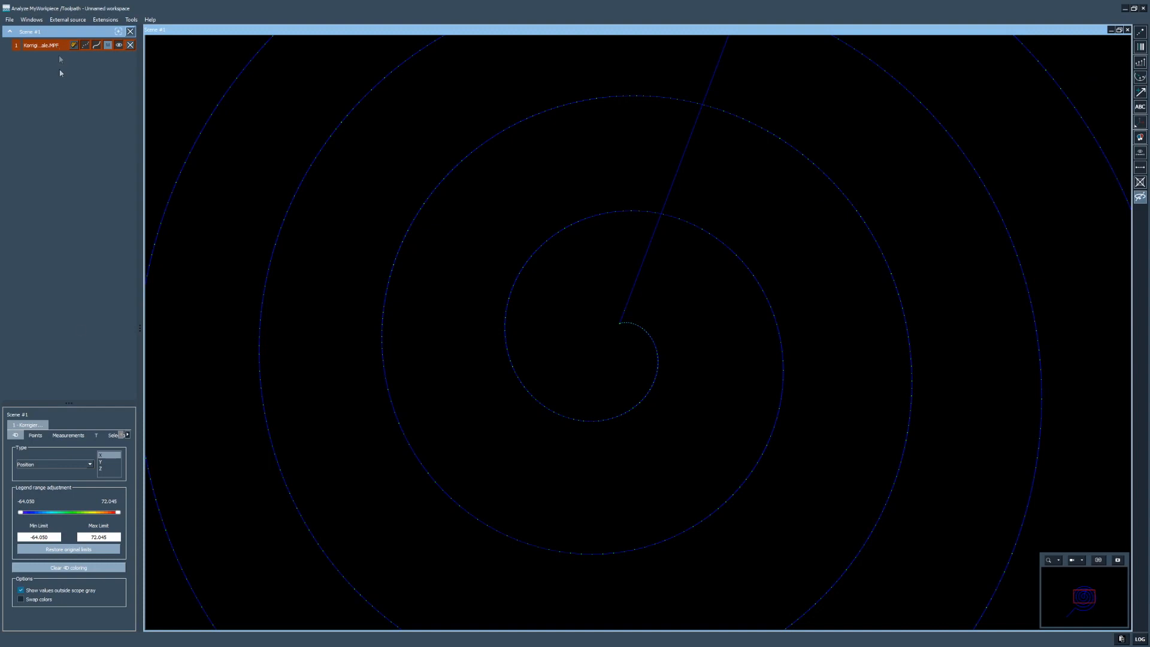
# Step: Browse the toolpath's blocks in the GCode List using a widened extended view, then return the list to its compact view
pyautogui.click(127, 435)
pyautogui.click(127, 435)
pyautogui.click(68, 436)
pyautogui.click(119, 455)
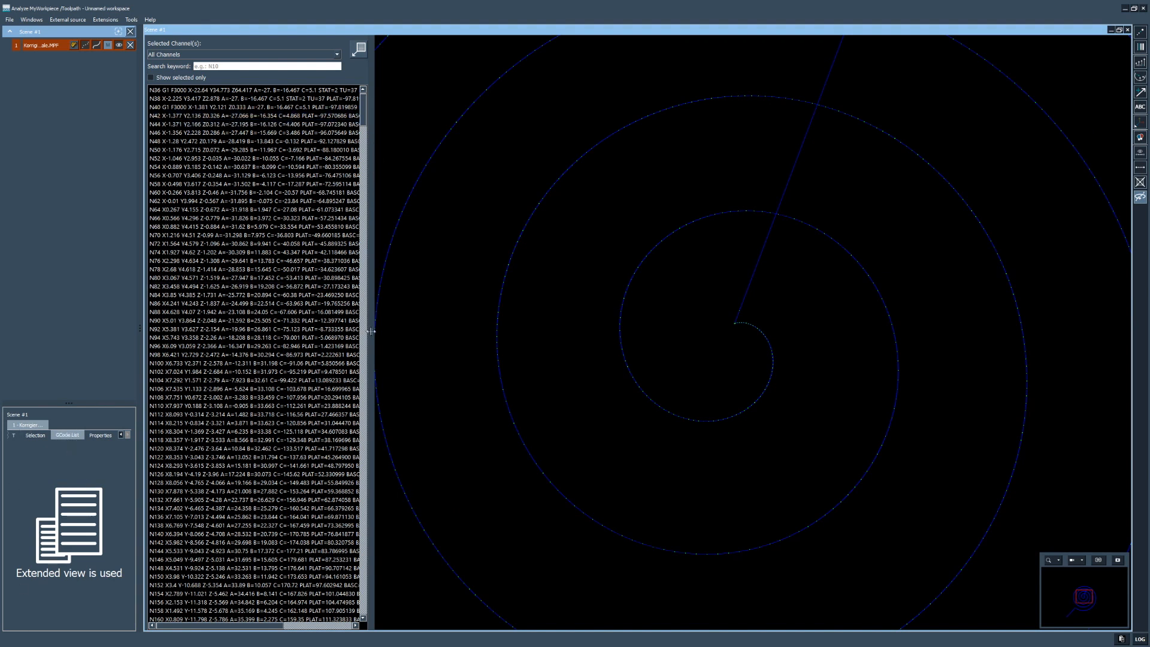
pyautogui.moveTo(371, 331); pyautogui.dragTo(457, 332)
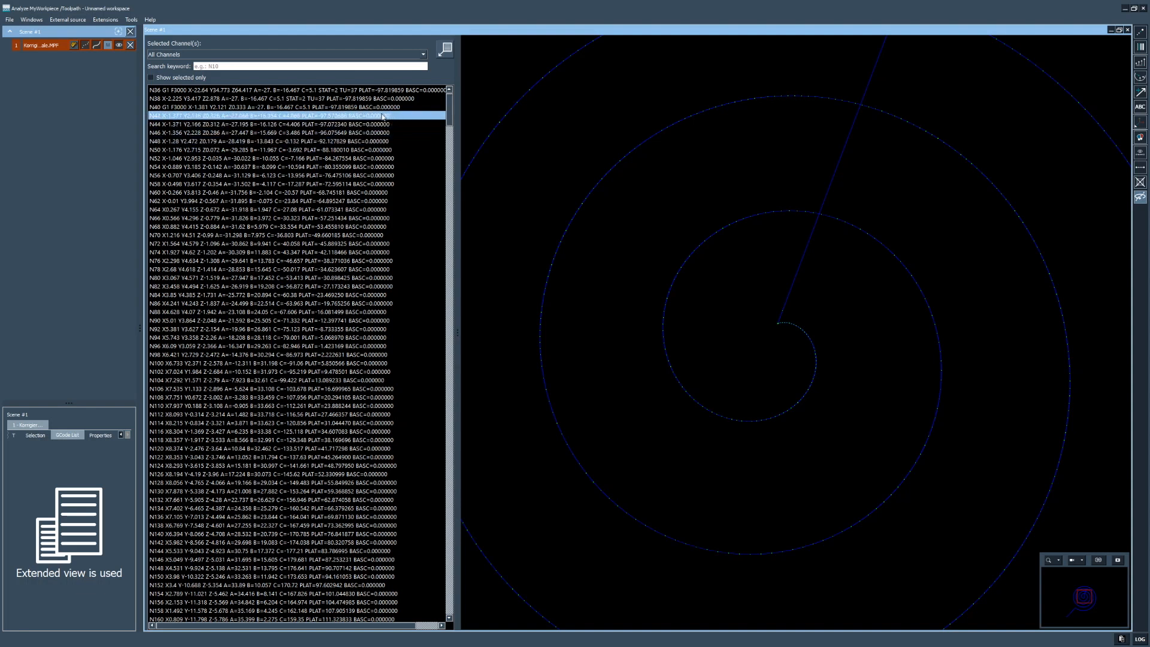
pyautogui.scroll(-4, 359, 233)
pyautogui.scroll(-20, 359, 232)
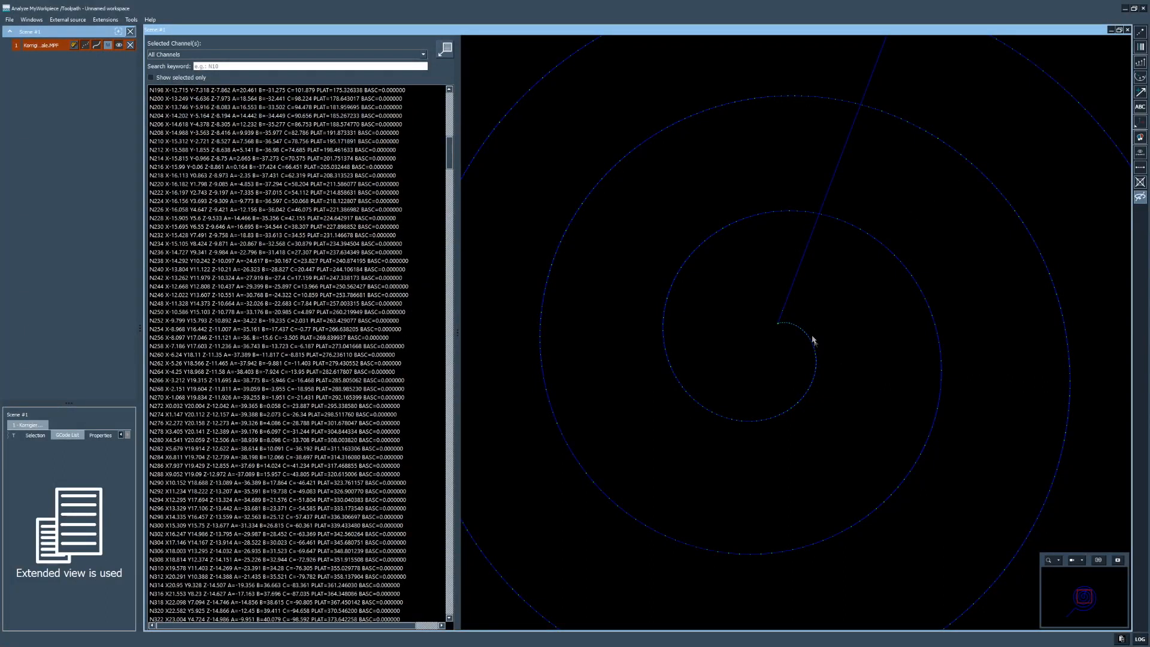
pyautogui.click(445, 50)
# Step: Display the orientation vectors along the spiral toolpath and increase their length
pyautogui.moveTo(620, 328); pyautogui.dragTo(597, 258)
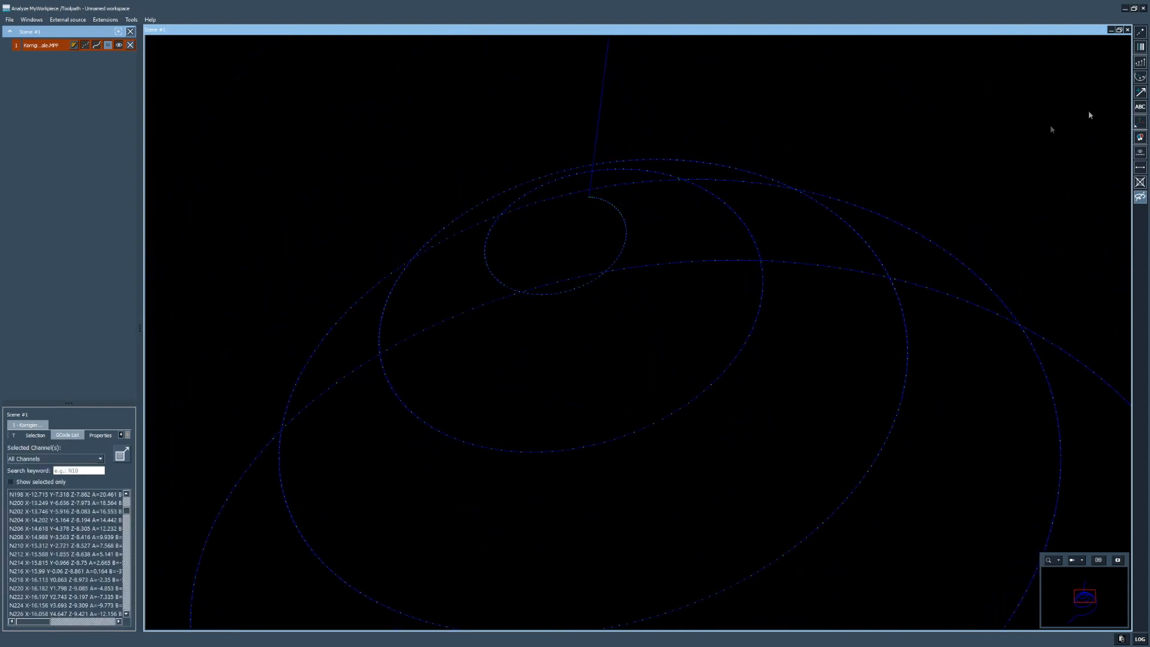
pyautogui.click(1139, 65)
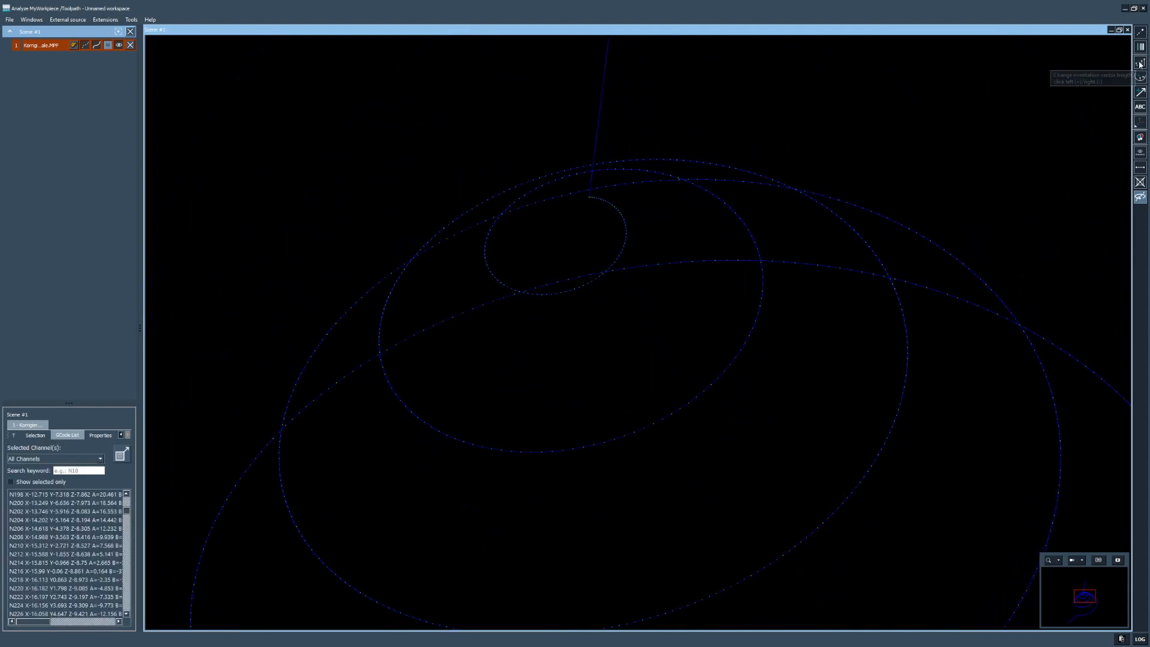
pyautogui.click(1139, 64)
pyautogui.moveTo(705, 377); pyautogui.dragTo(721, 367)
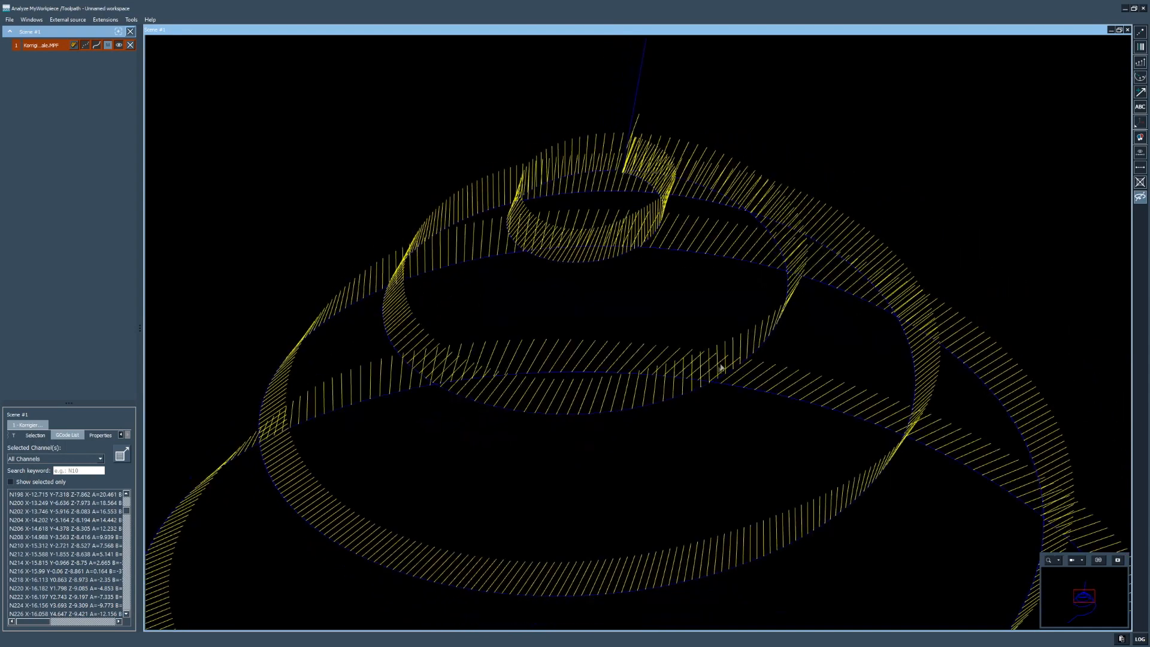
pyautogui.scroll(-3, 589, 363)
pyautogui.moveTo(587, 364); pyautogui.dragTo(595, 344)
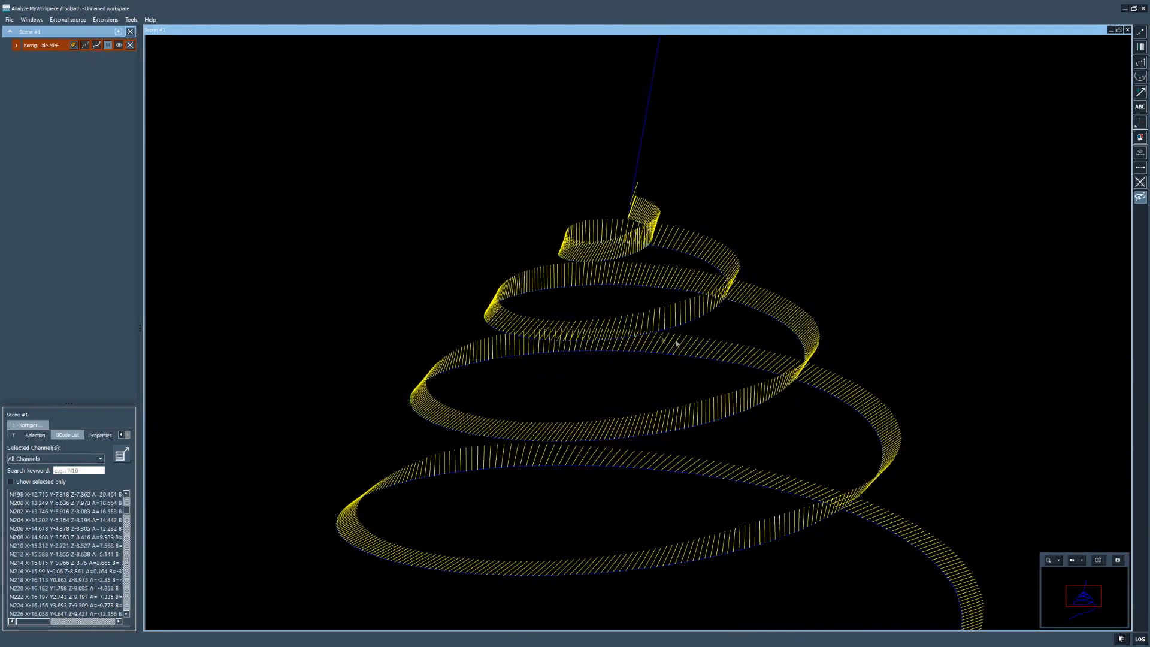
pyautogui.click(1143, 65)
pyautogui.click(1142, 65)
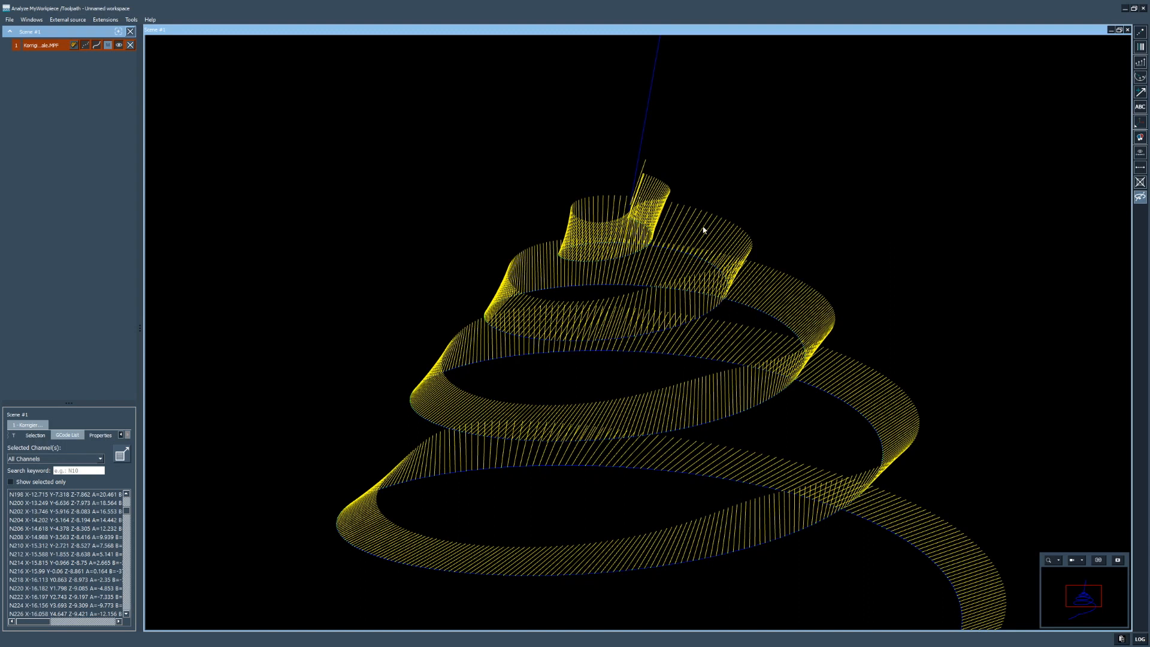
# Step: Shorten the toolpath's orientation vectors to below 2/10 so they stay close to the spiral
pyautogui.rightClick(1141, 65)
pyautogui.rightClick(1141, 65)
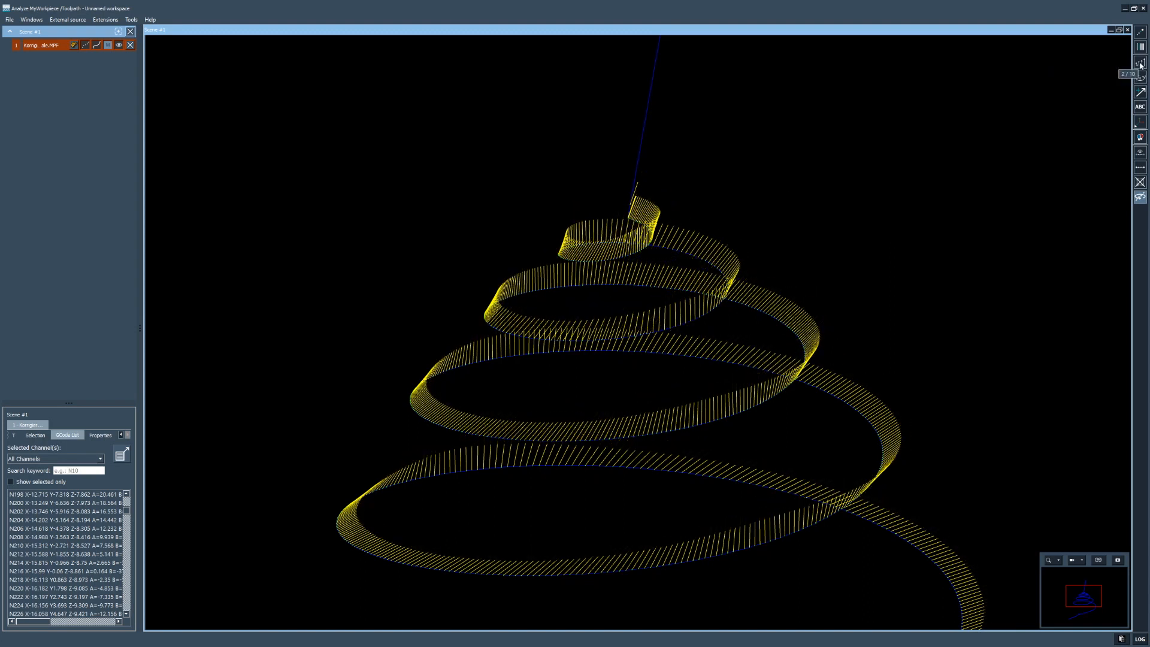
pyautogui.rightClick(1141, 65)
pyautogui.rightClick(1140, 64)
pyautogui.scroll(2, 608, 419)
pyautogui.moveTo(616, 423); pyautogui.dragTo(614, 343)
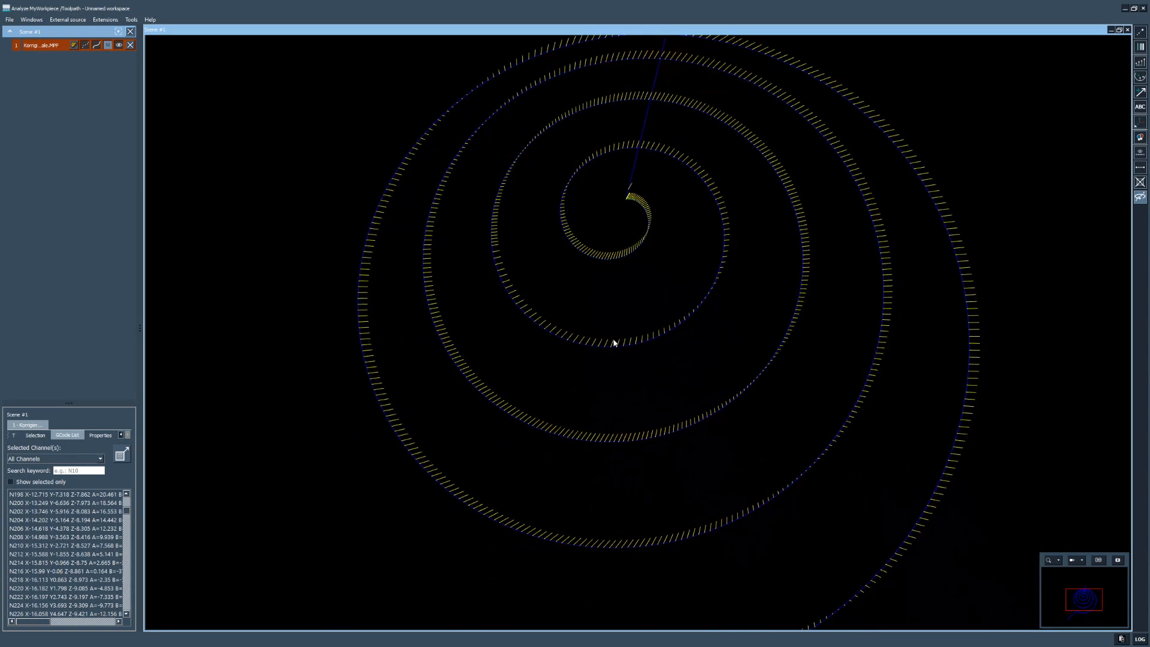
# Step: Examine the direction of the short orientation vectors along the spiral from the side and from above
pyautogui.scroll(4, 732, 297)
pyautogui.moveTo(733, 295); pyautogui.dragTo(663, 290)
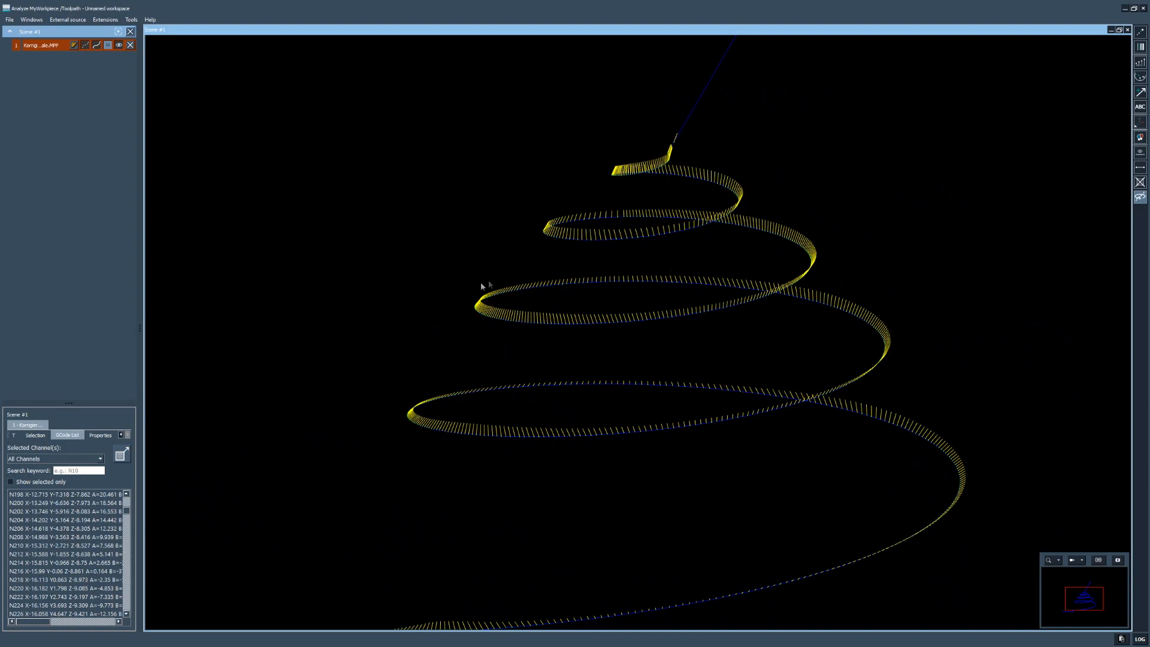
pyautogui.moveTo(823, 142); pyautogui.dragTo(741, 247)
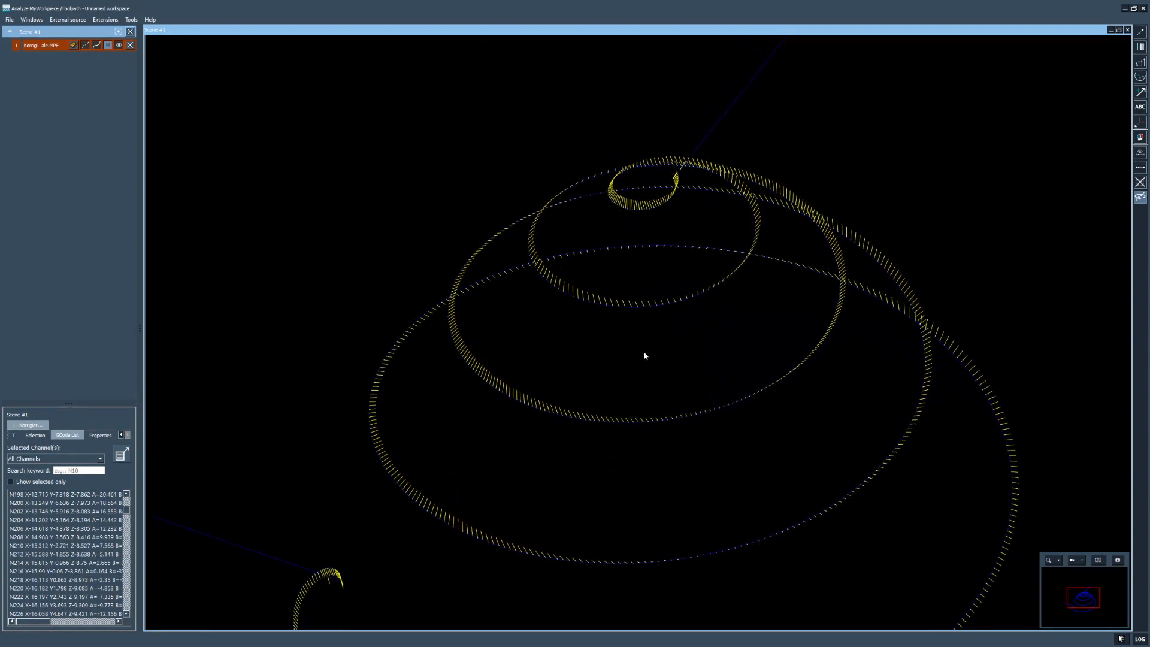
pyautogui.moveTo(680, 221); pyautogui.dragTo(734, 237)
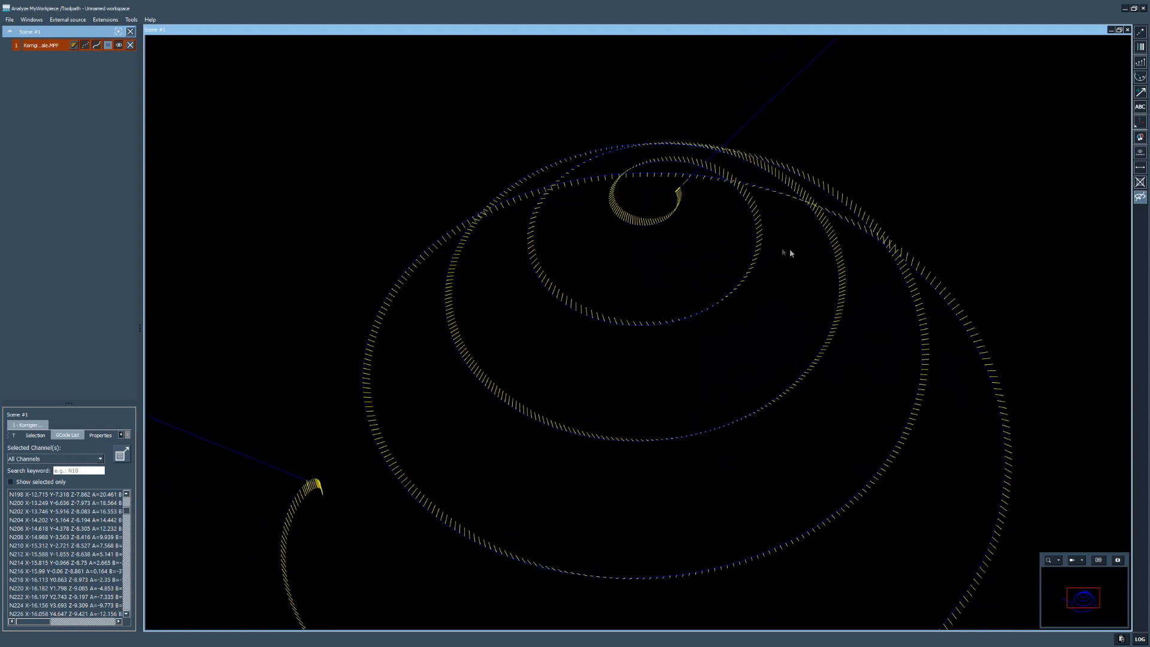
pyautogui.moveTo(690, 360); pyautogui.dragTo(649, 367)
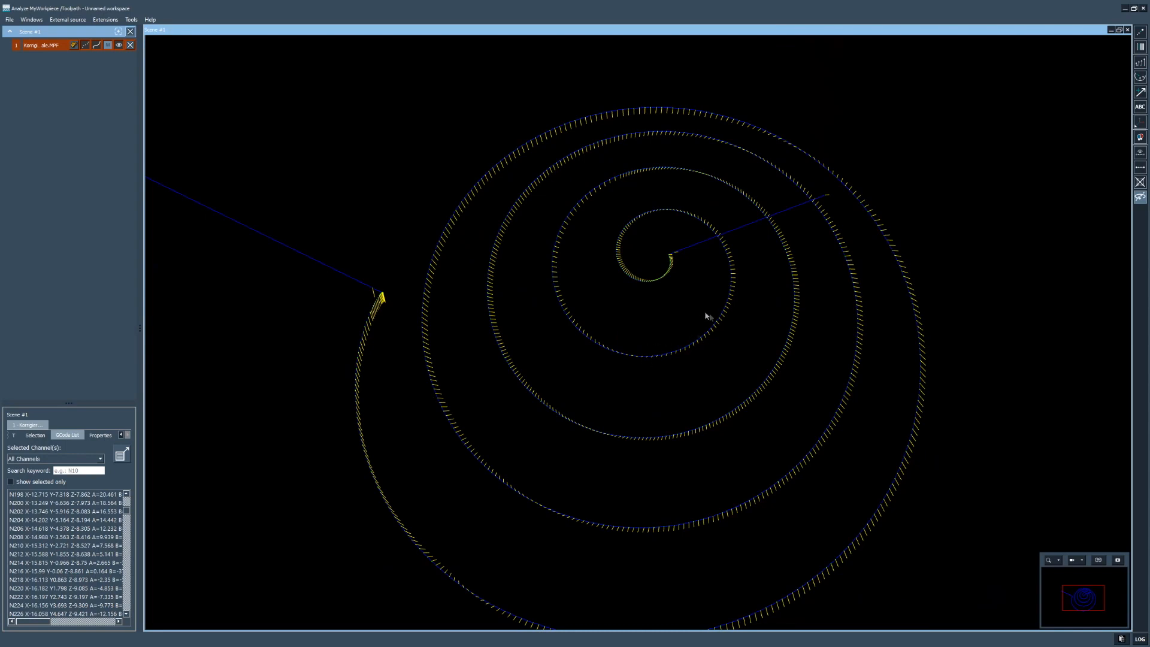
pyautogui.moveTo(685, 385); pyautogui.dragTo(663, 365)
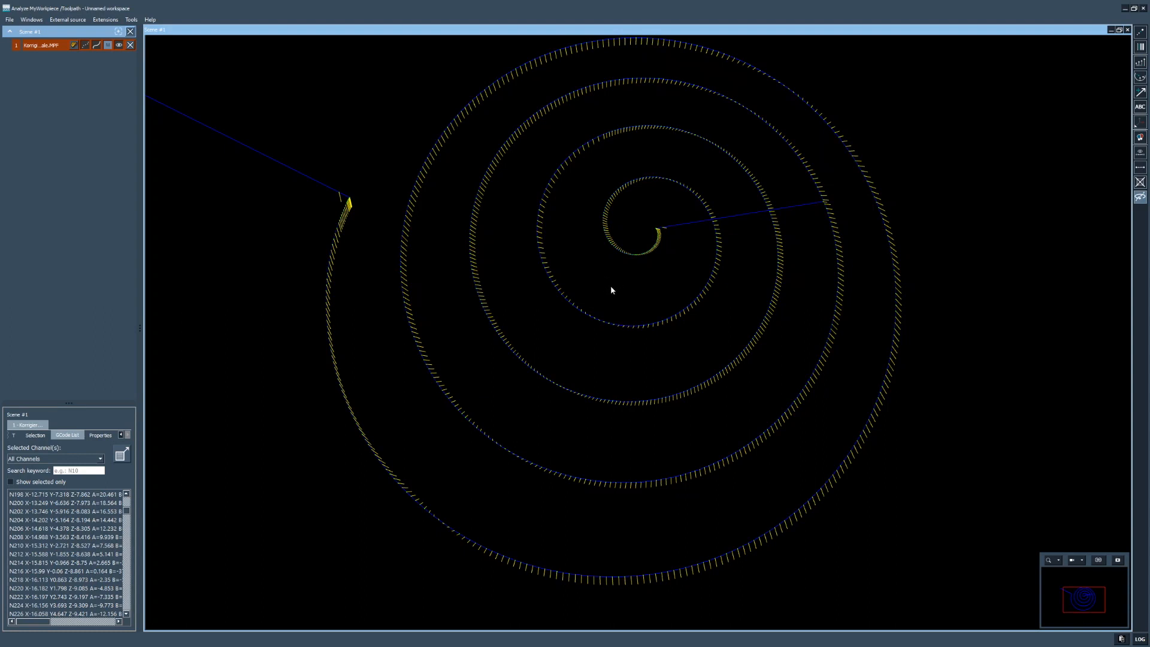
pyautogui.scroll(3, 593, 319)
pyautogui.moveTo(607, 315); pyautogui.dragTo(617, 281, button='middle')
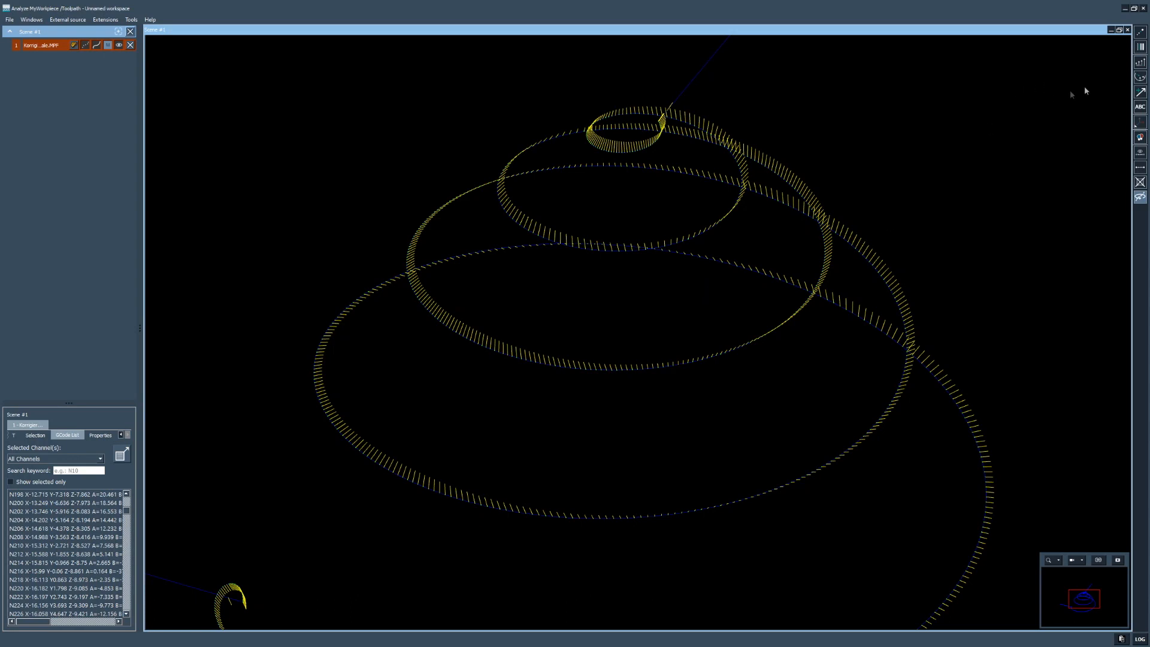
# Step: Hide the orientation vectors along the spiral toolpath
pyautogui.click(1140, 63)
pyautogui.moveTo(780, 279); pyautogui.dragTo(675, 344)
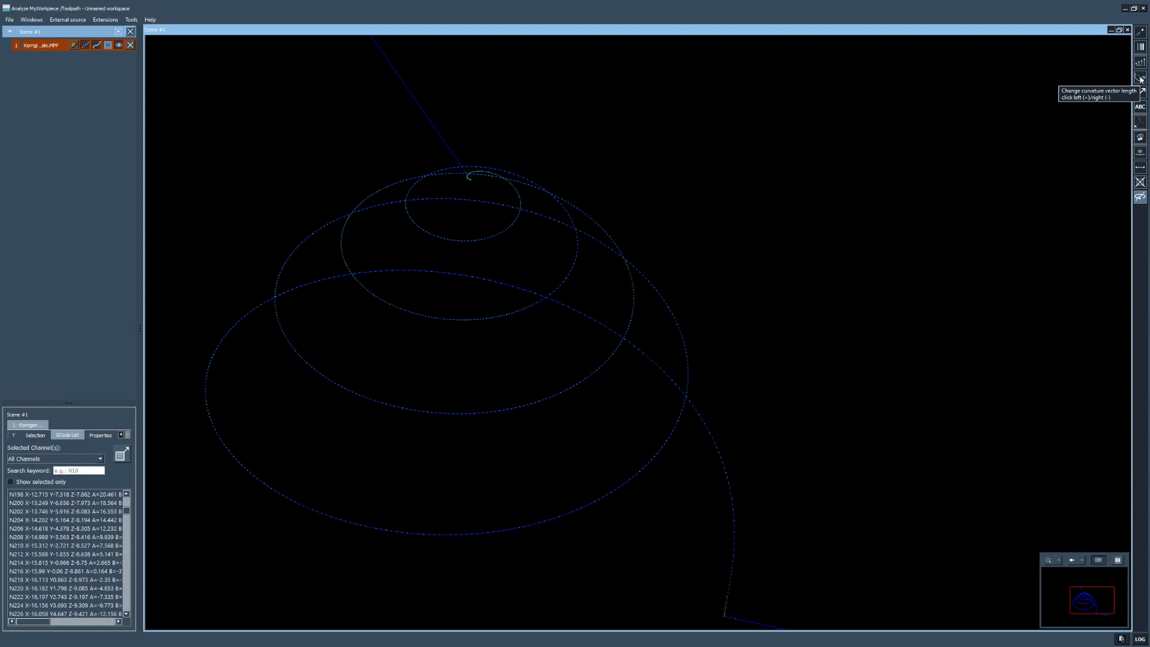
pyautogui.moveTo(520, 243); pyautogui.dragTo(602, 218, button='middle')
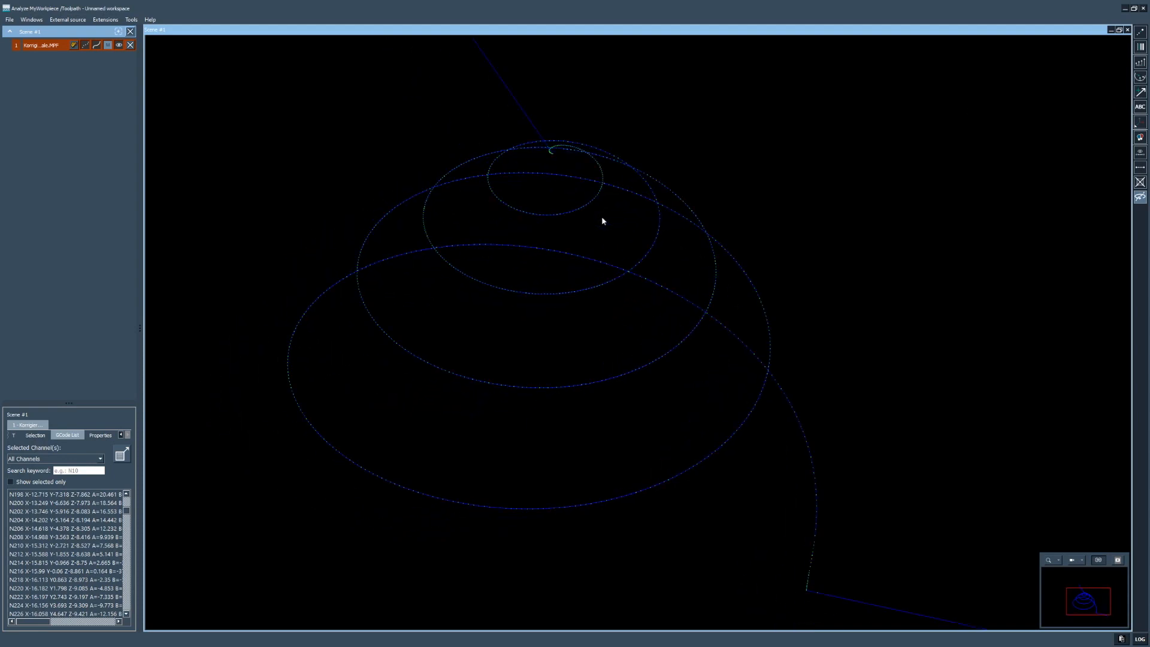
# Step: Display the curvature vectors along the spiral toolpath and examine their direction from above
pyautogui.click(1140, 90)
pyautogui.moveTo(643, 190); pyautogui.dragTo(629, 277)
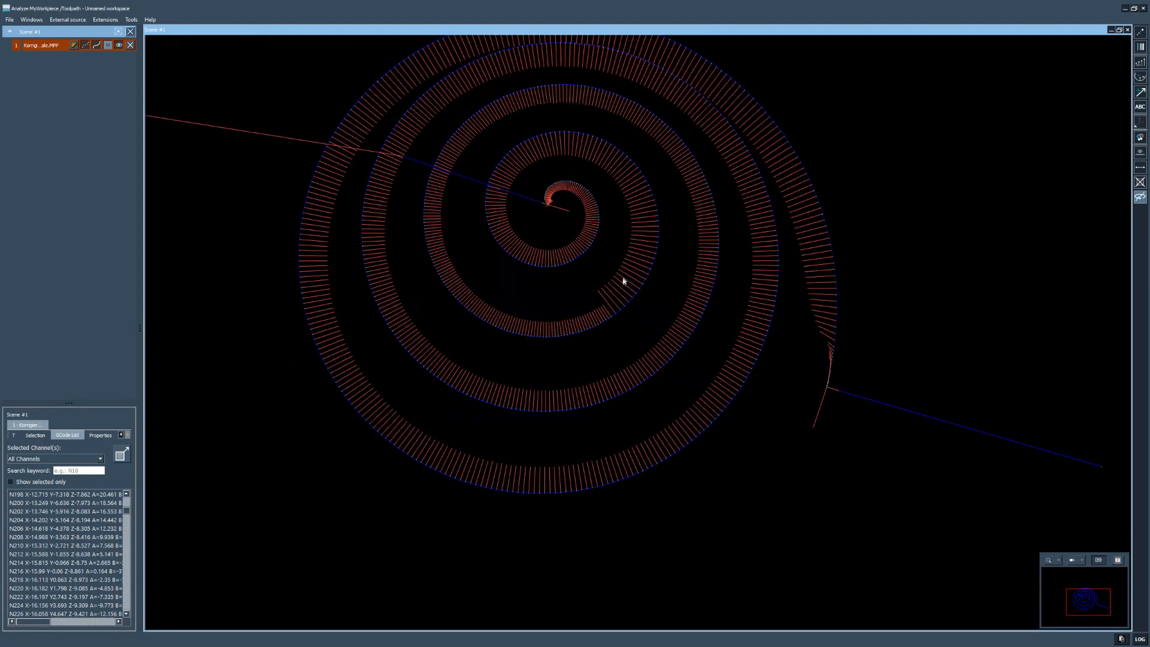
pyautogui.scroll(2, 502, 369)
pyautogui.moveTo(578, 307)
pyautogui.mouseDown()
pyautogui.moveTo(574, 298)
pyautogui.moveTo(561, 319)
pyautogui.mouseUp()
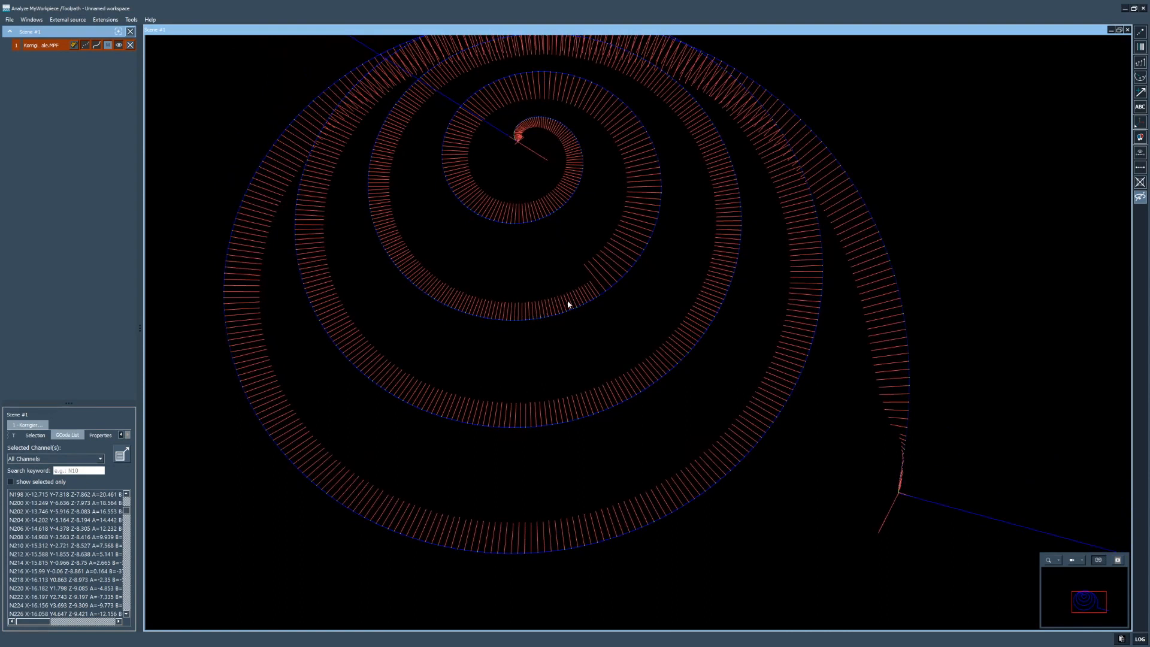
pyautogui.scroll(1, 569, 304)
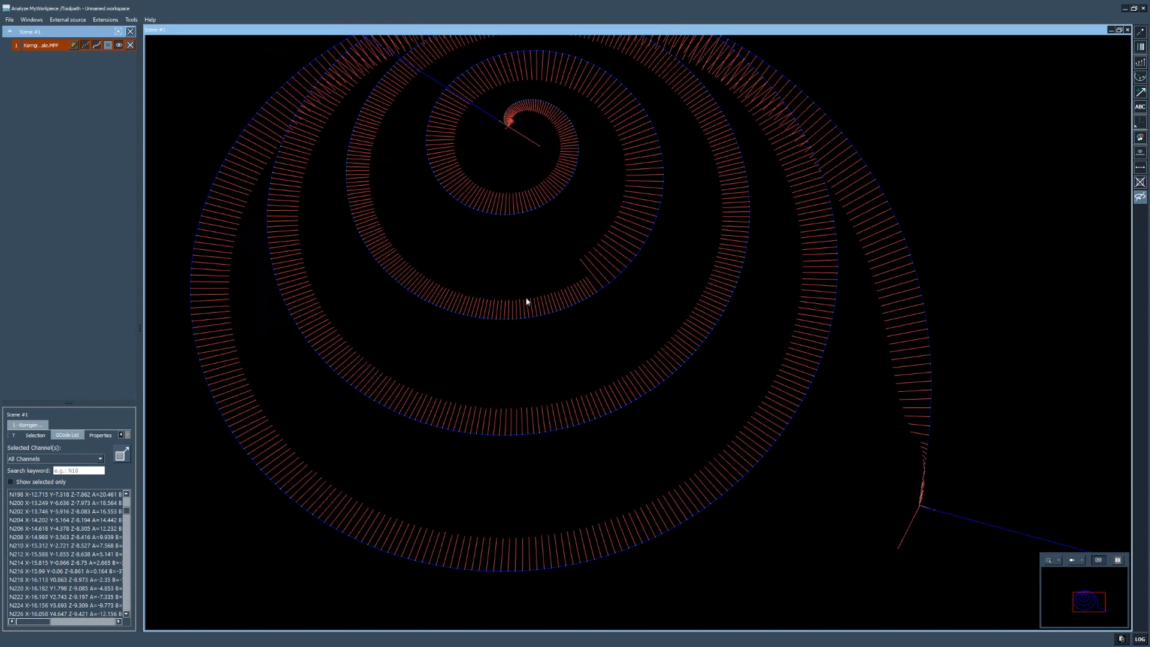
pyautogui.moveTo(530, 293); pyautogui.dragTo(538, 302, button='middle')
pyautogui.moveTo(568, 220); pyautogui.dragTo(544, 228)
pyautogui.moveTo(557, 270); pyautogui.dragTo(578, 299, button='middle')
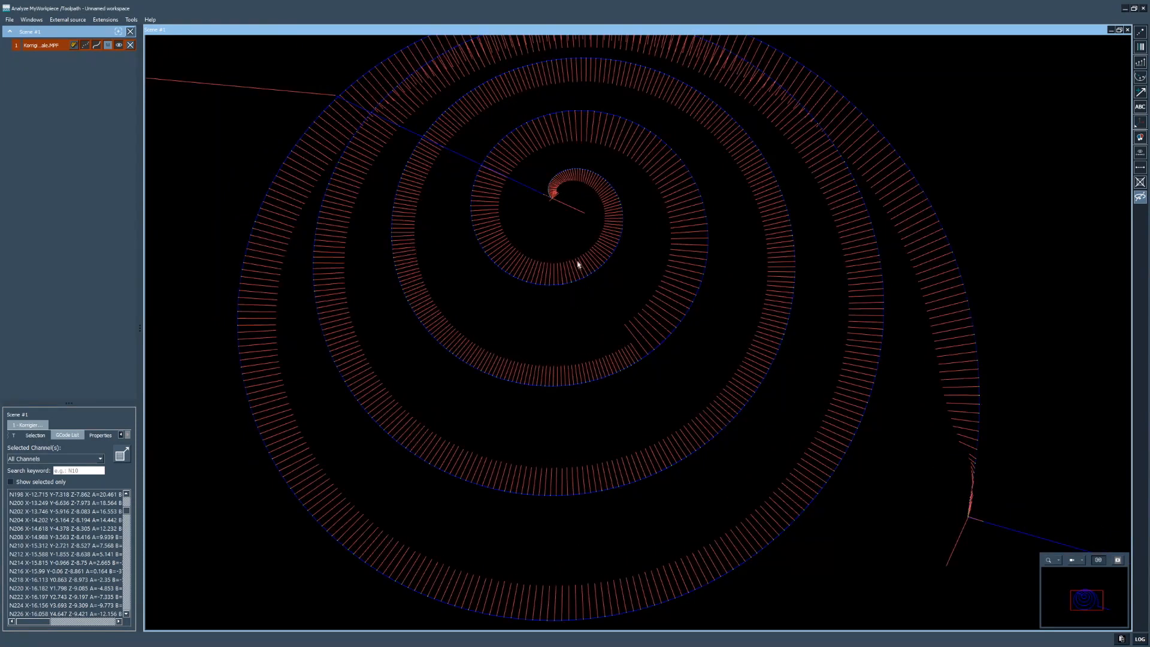
pyautogui.scroll(-2, 577, 267)
pyautogui.scroll(-2, 579, 291)
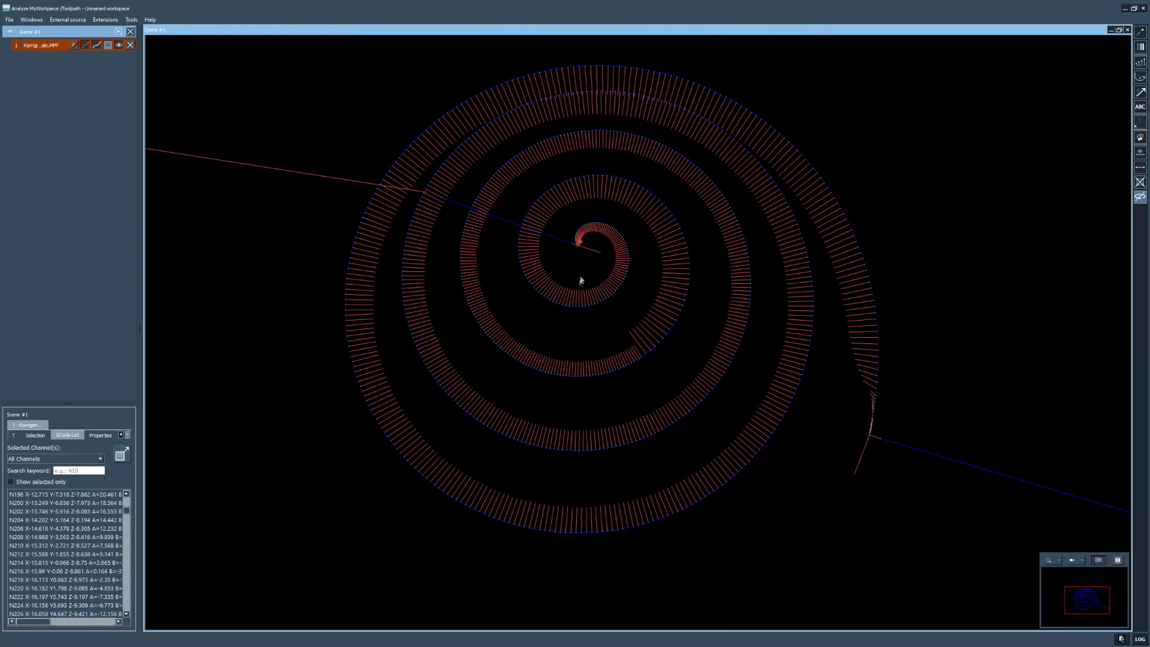
pyautogui.moveTo(599, 299); pyautogui.dragTo(603, 291)
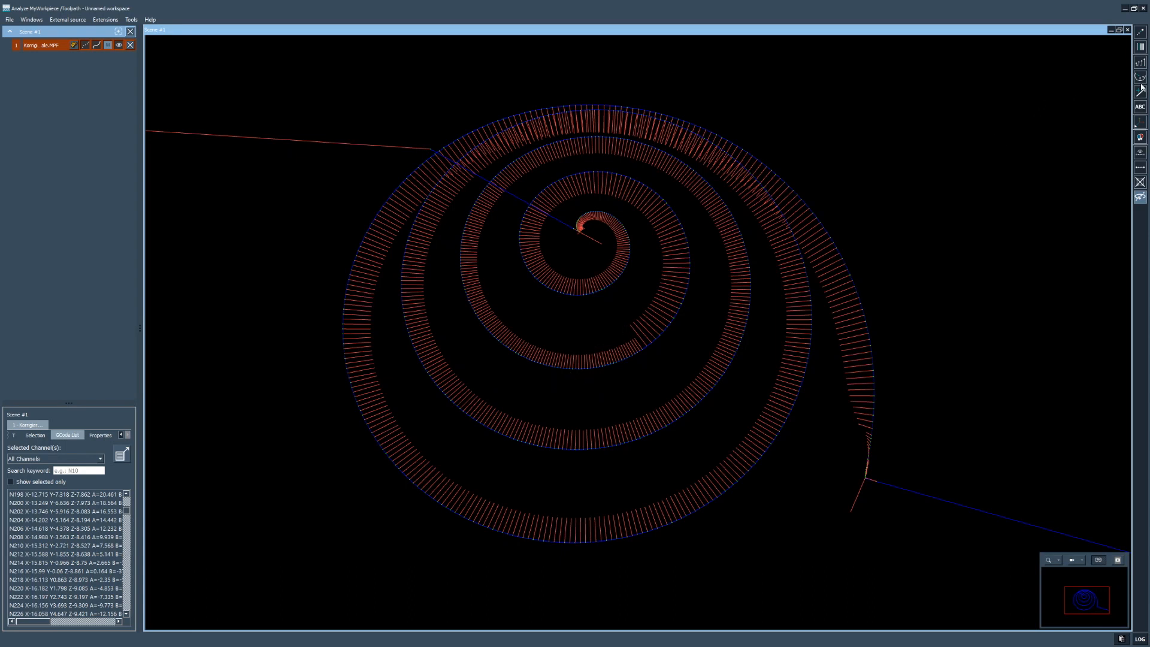
# Step: Increase the spiral's curvature vector length past 4/10 and reduce it to zero so the vectors are hidden
pyautogui.scroll(2, 1141, 78)
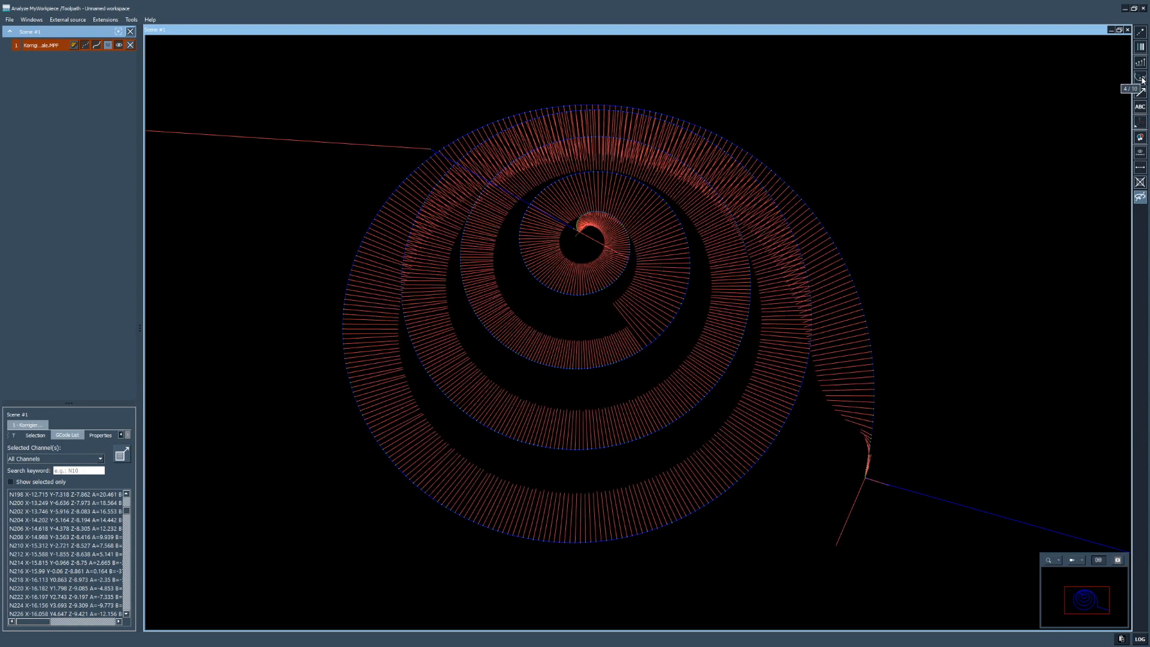
pyautogui.scroll(1, 1141, 78)
pyautogui.scroll(-5, 1142, 79)
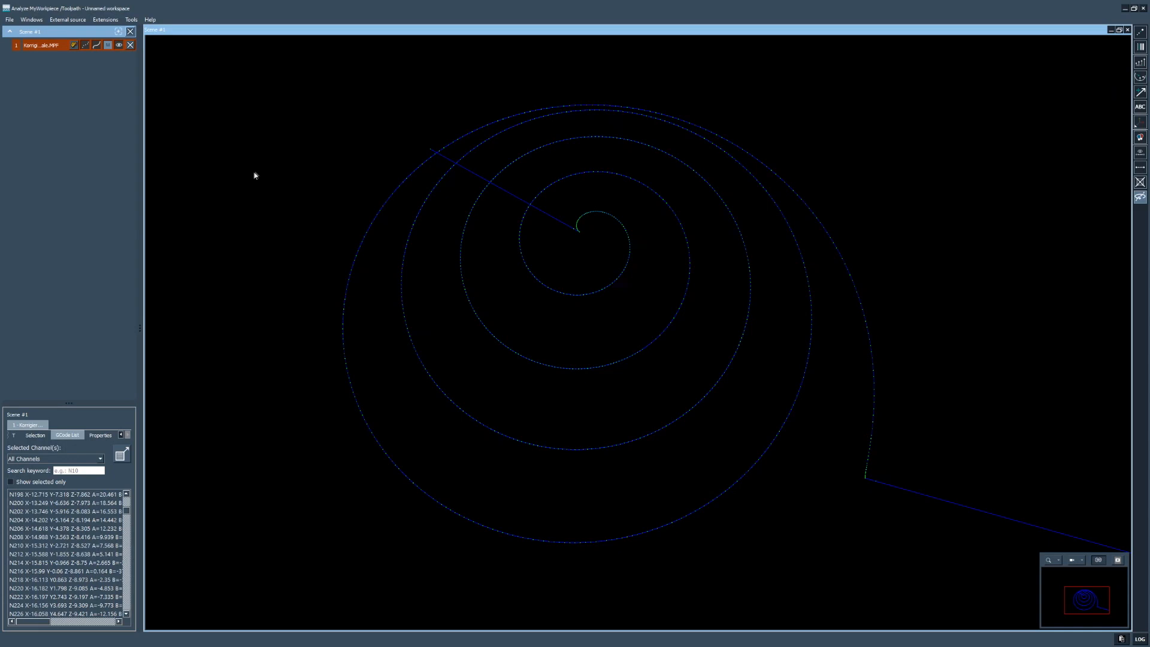
# Step: Switch to File Explorer and load Fehlerhaft_Spirale_CADCAD.mpf from the Toolpath_Tutorial folder into a new scene
pyautogui.hotkey('alt', 'Tab')
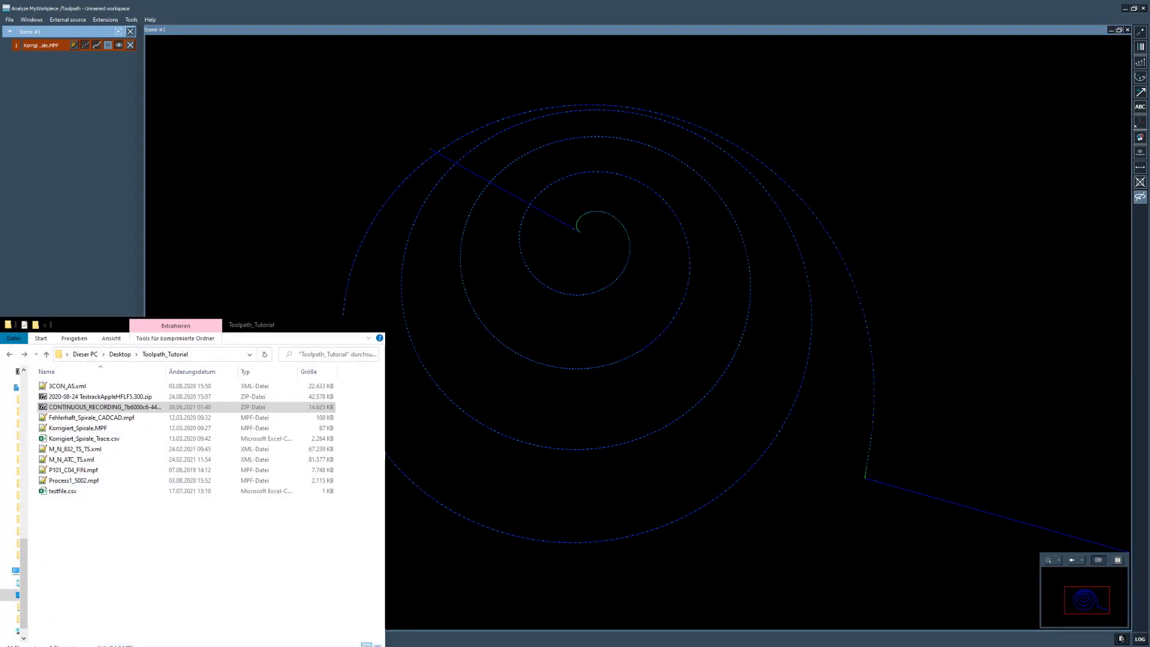
pyautogui.click(125, 407)
pyautogui.moveTo(84, 418); pyautogui.dragTo(44, 190)
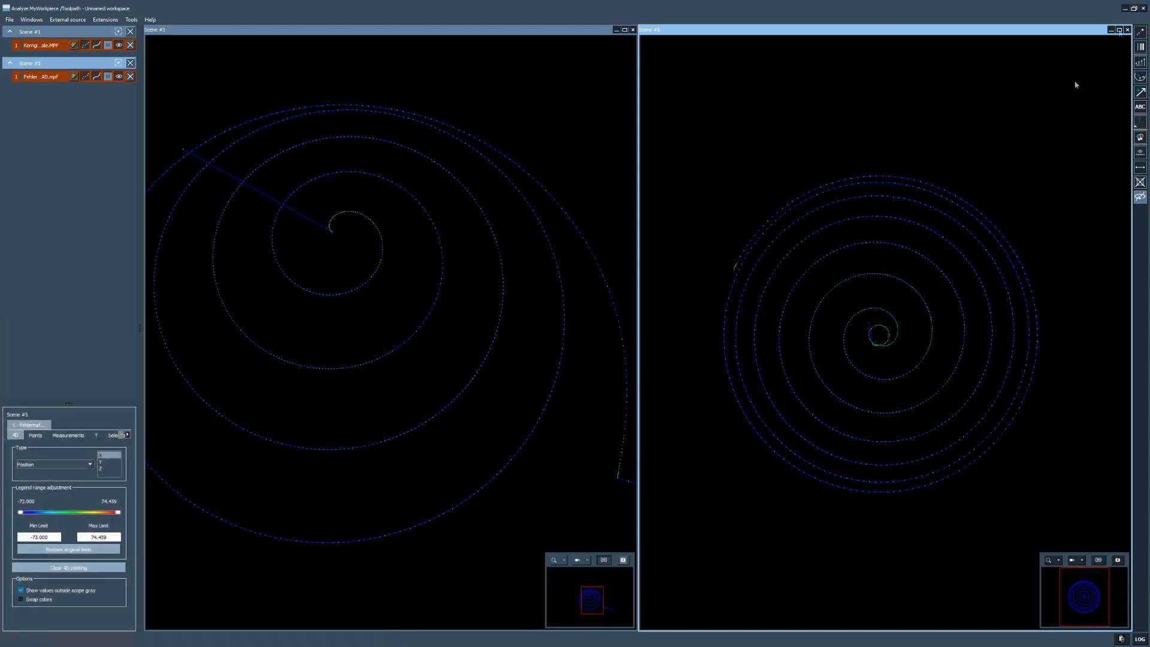
# Step: Set both spiral scenes to the same straight top view and synchronize their navigation
pyautogui.click(589, 578)
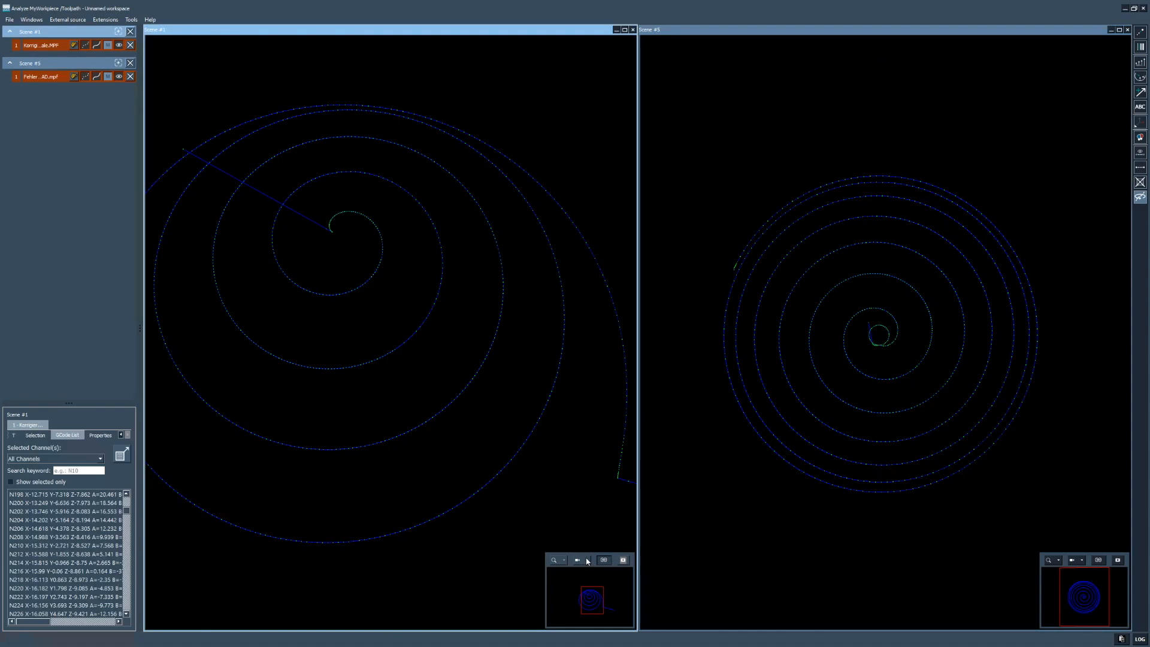
pyautogui.click(588, 560)
pyautogui.click(597, 589)
pyautogui.click(1075, 563)
pyautogui.scroll(3, 880, 340)
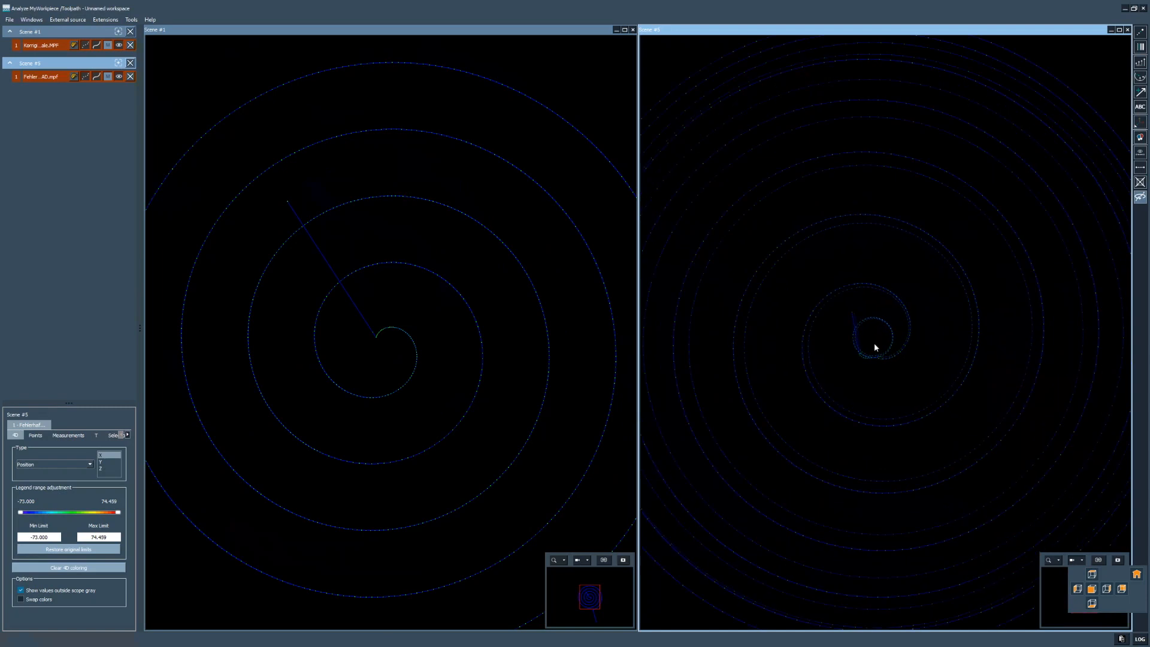
pyautogui.click(604, 561)
pyautogui.click(1099, 559)
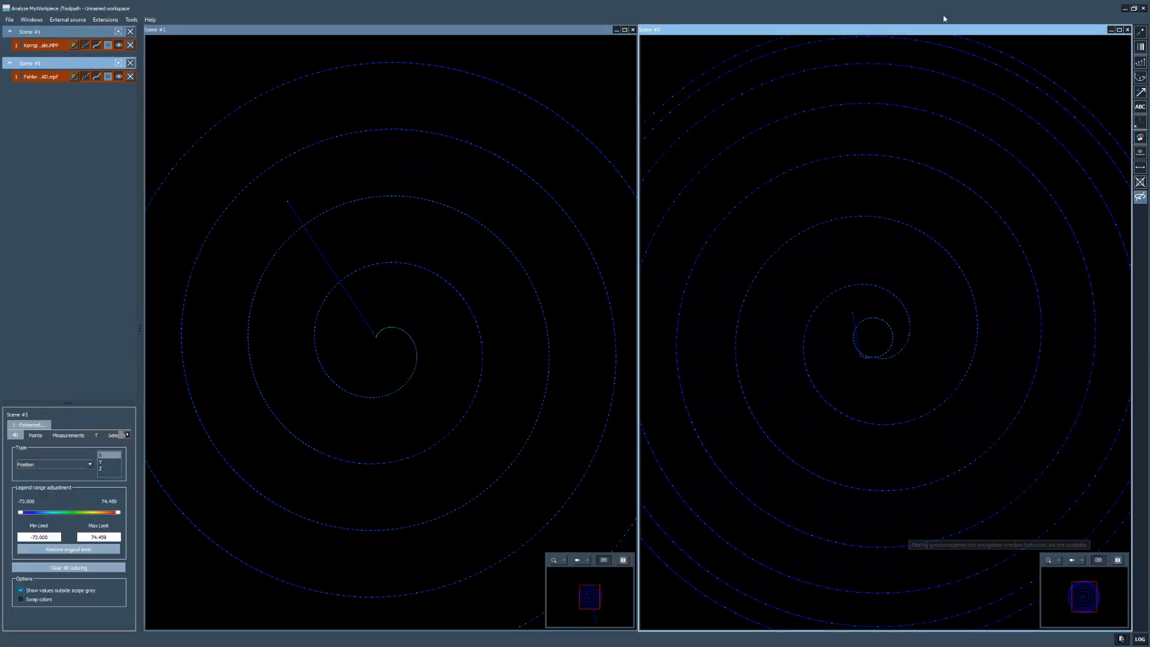
# Step: Display the curvature vectors in both scenes and limit them to selected arcs on the inner turns of the faulty spiral
pyautogui.click(1142, 78)
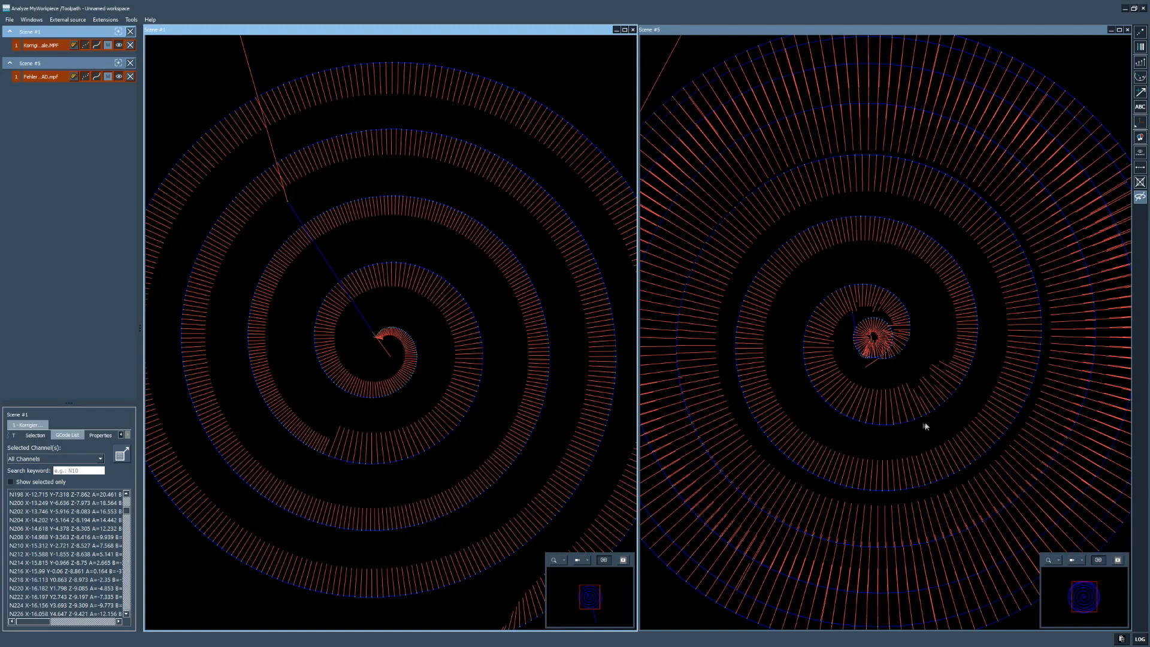
pyautogui.moveTo(912, 432); pyautogui.dragTo(976, 354)
pyautogui.moveTo(792, 266); pyautogui.dragTo(903, 319)
pyautogui.moveTo(793, 308); pyautogui.dragTo(816, 378)
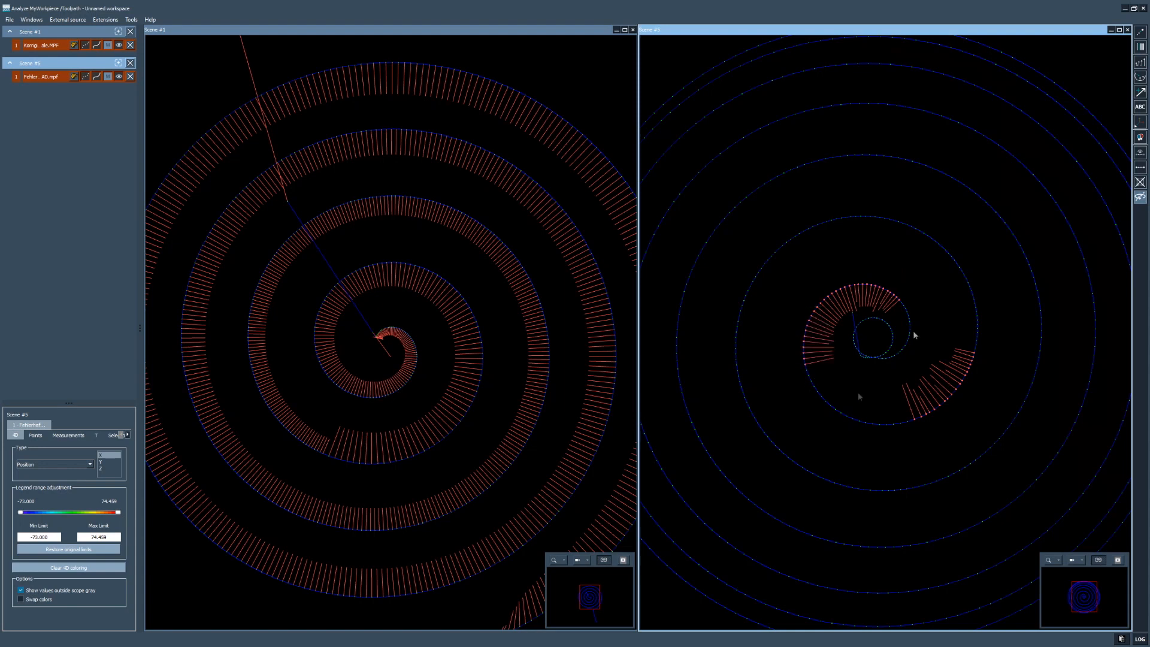
# Step: Select the matching inner arcs of the corrected spiral so its curvature vectors show only there
pyautogui.scroll(1, 401, 460)
pyautogui.scroll(-2, 402, 459)
pyautogui.moveTo(391, 465); pyautogui.dragTo(470, 378)
pyautogui.moveTo(304, 259); pyautogui.dragTo(422, 324)
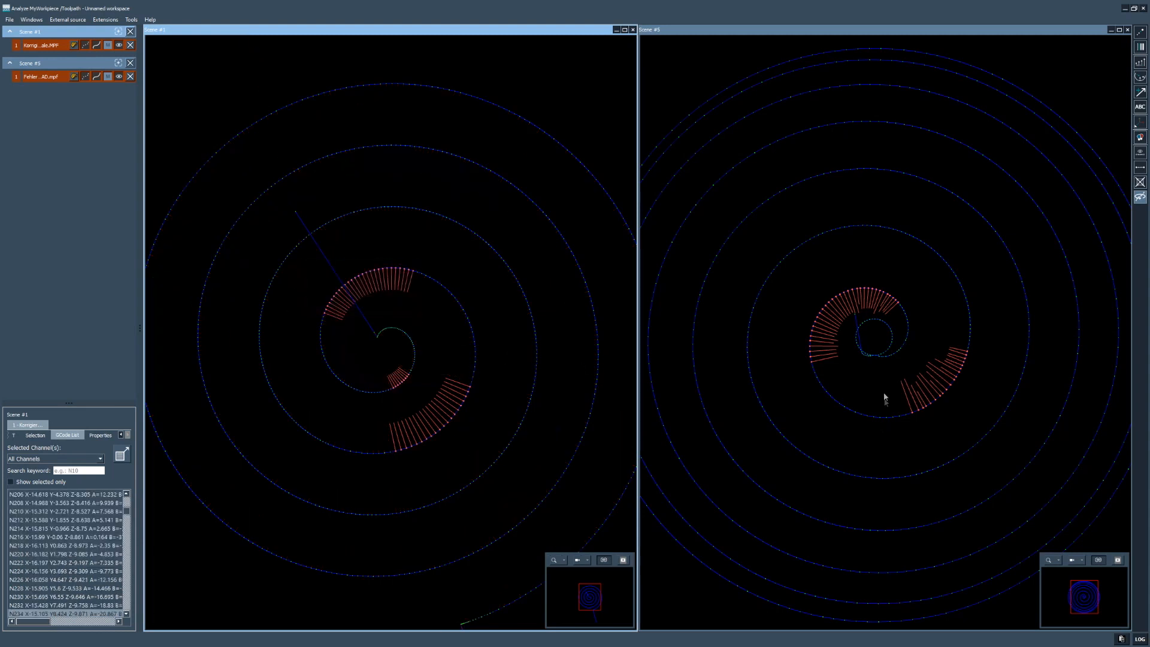
# Step: Compare the curvature vectors on the selected arcs of the corrected and faulty spirals from several angles and distances
pyautogui.scroll(2, 903, 398)
pyautogui.moveTo(917, 404)
pyautogui.mouseDown(button='middle')
pyautogui.moveTo(922, 455)
pyautogui.moveTo(930, 324)
pyautogui.moveTo(923, 350)
pyautogui.moveTo(922, 334)
pyautogui.moveTo(863, 357)
pyautogui.moveTo(900, 396)
pyautogui.moveTo(888, 429)
pyautogui.moveTo(915, 432)
pyautogui.moveTo(898, 425)
pyautogui.moveTo(897, 477)
pyautogui.mouseUp(button='middle')
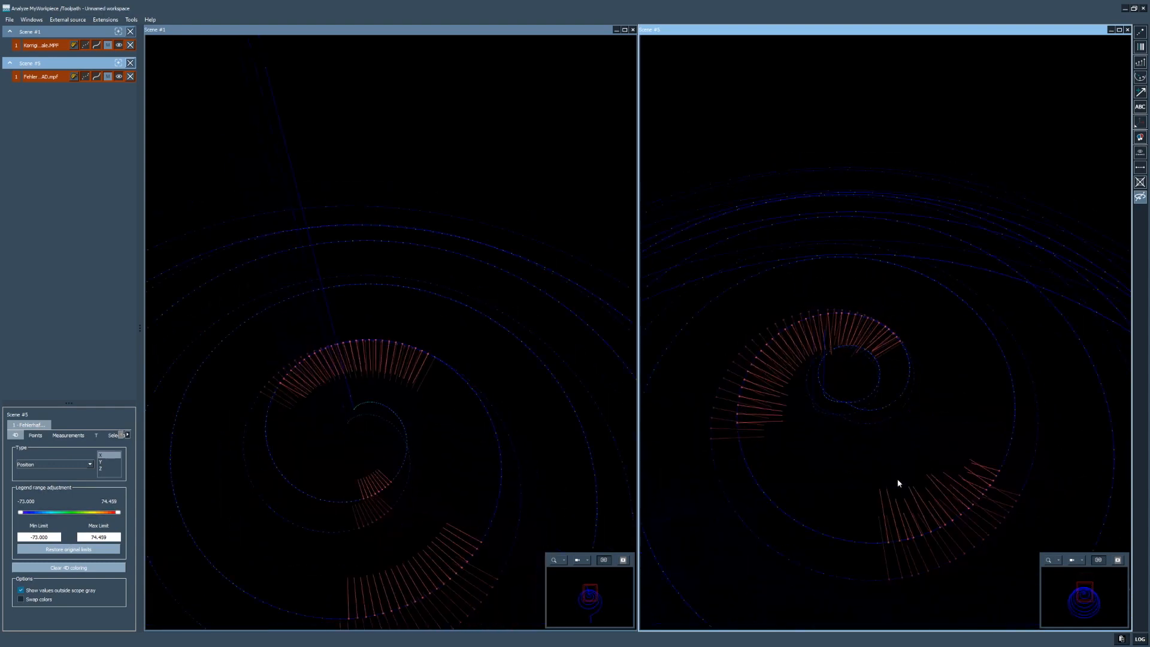
pyautogui.scroll(-4, 869, 428)
pyautogui.moveTo(869, 428)
pyautogui.mouseDown(button='middle')
pyautogui.moveTo(873, 444)
pyautogui.moveTo(869, 411)
pyautogui.mouseUp(button='middle')
pyautogui.scroll(4, 870, 427)
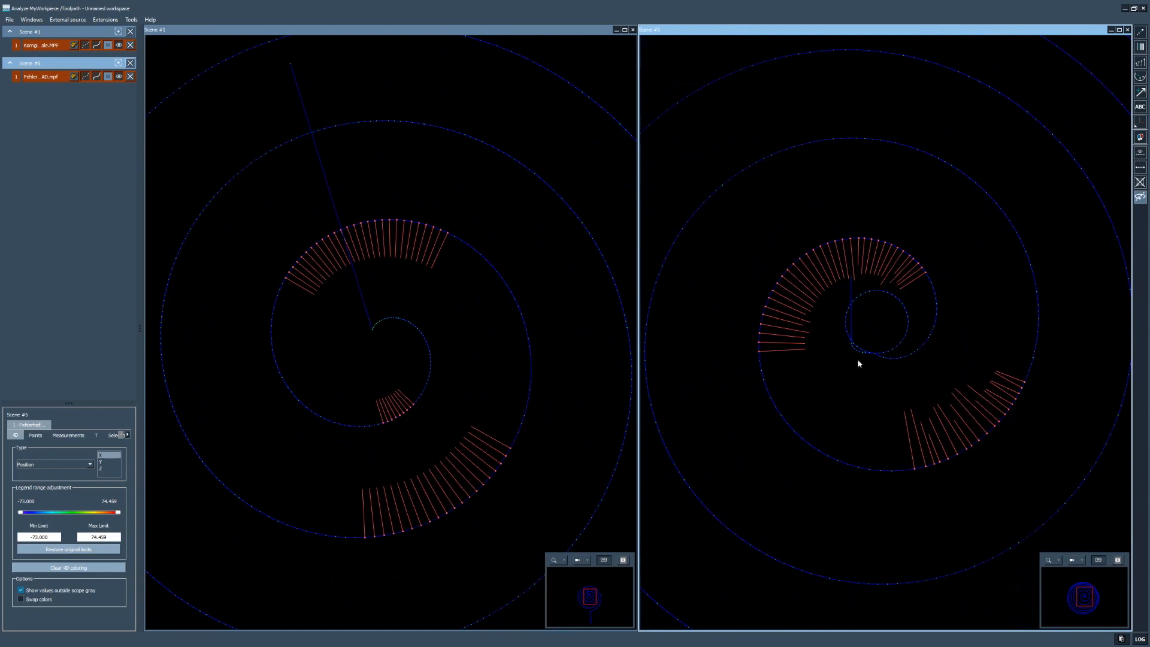
pyautogui.scroll(-2, 893, 407)
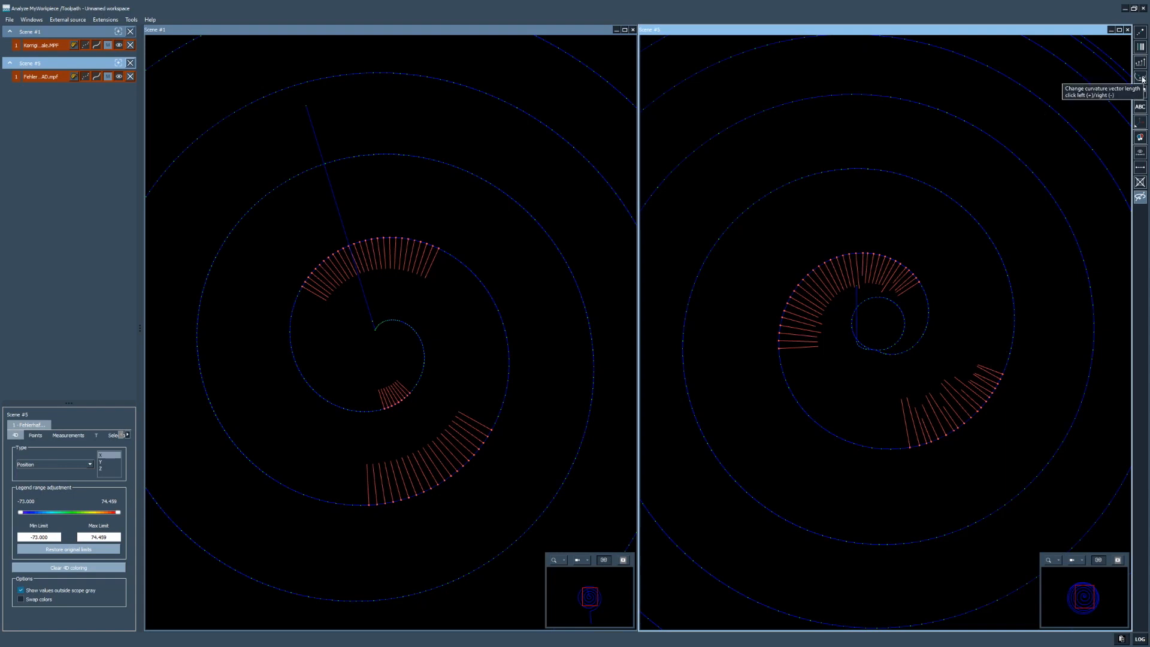
pyautogui.scroll(-2, 877, 452)
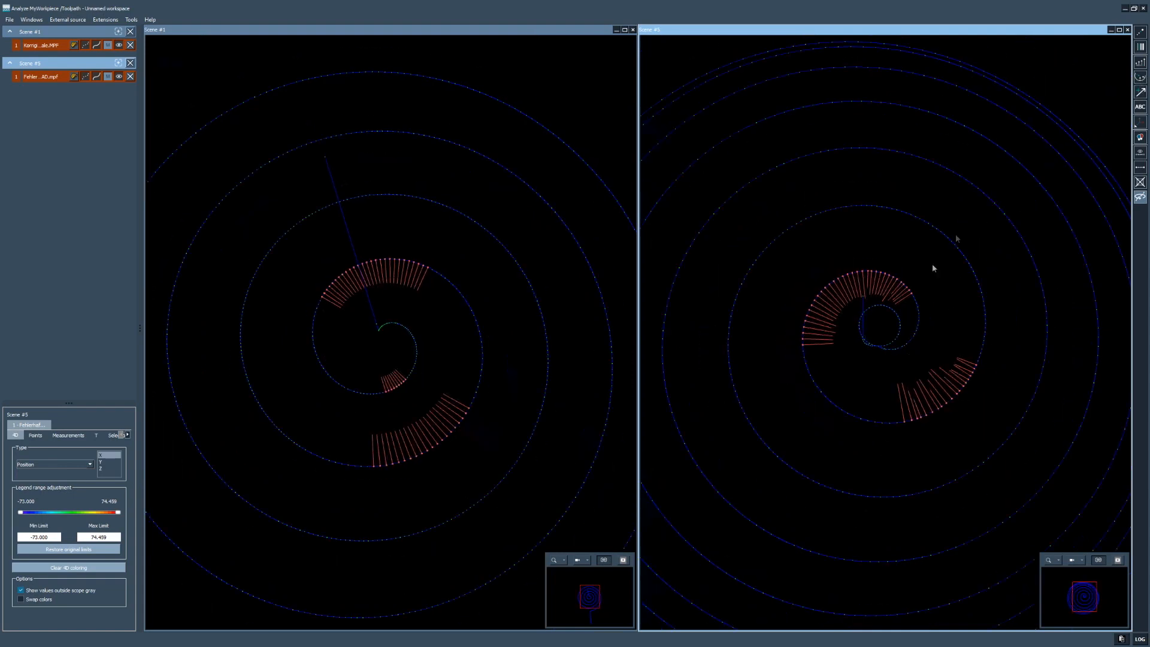
pyautogui.scroll(2, 933, 403)
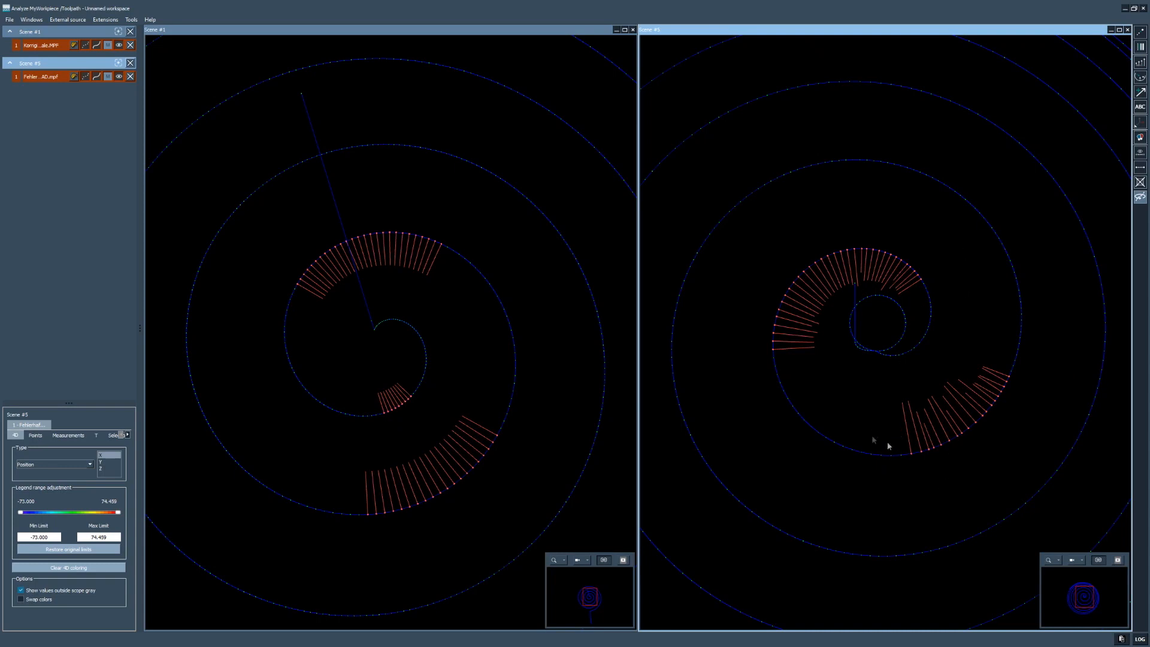
# Step: Clear the point selection in the faulty spiral's scene and reduce its curvature vector length to 0/10
pyautogui.click(1140, 183)
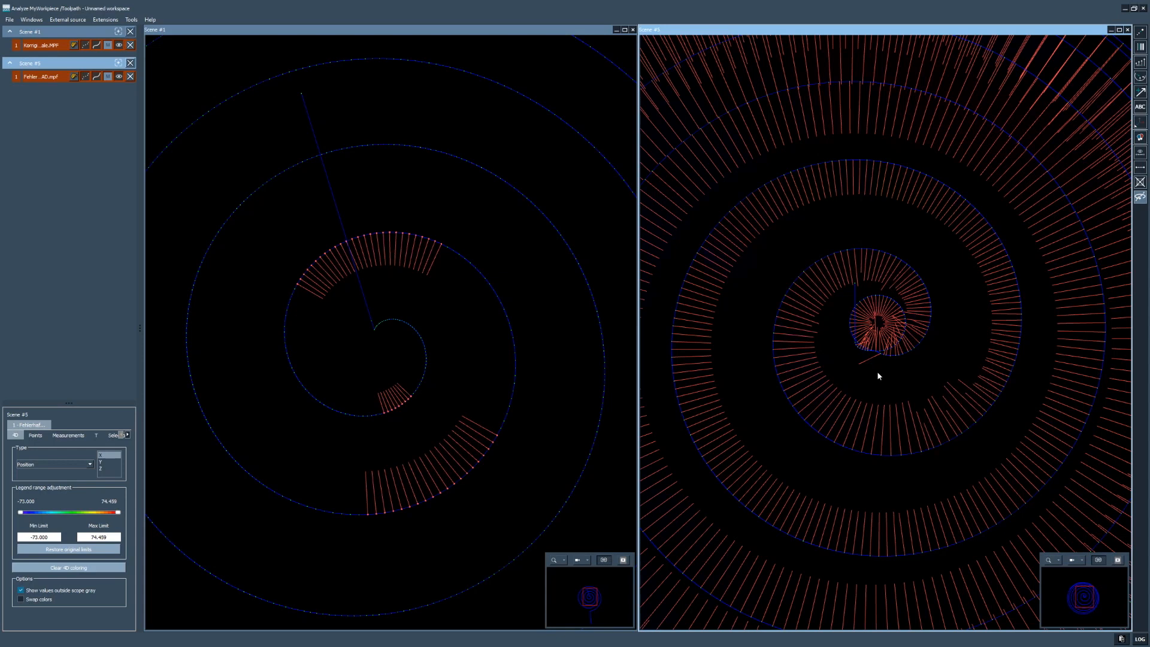
pyautogui.click(1141, 78)
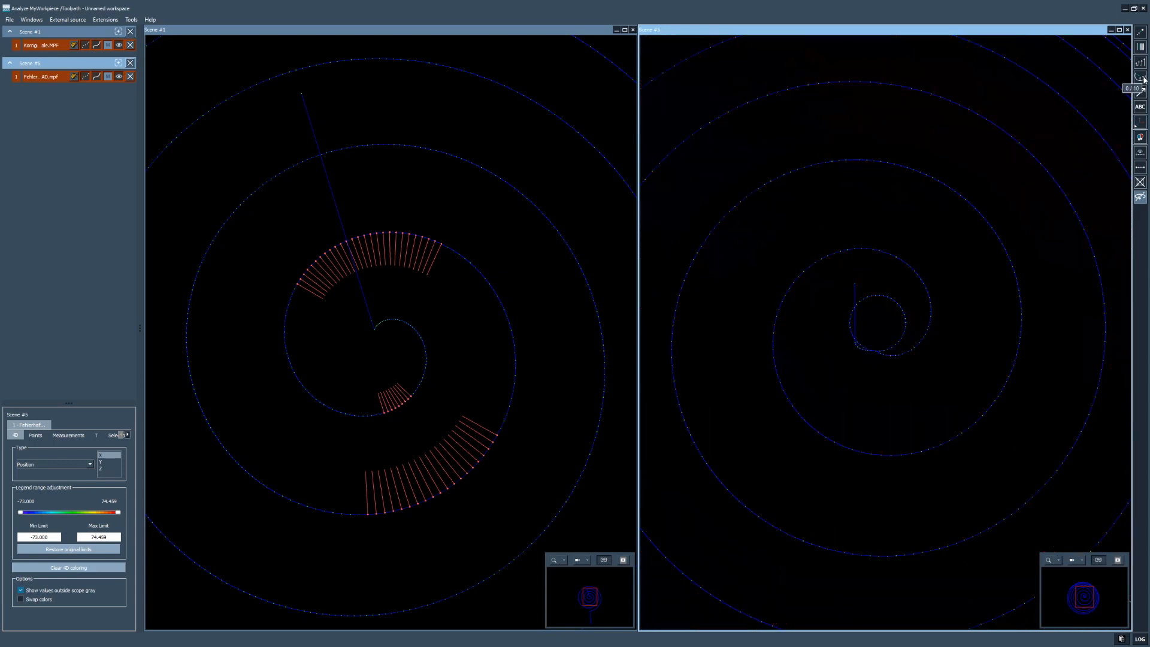
# Step: Select the lower and upper arcs of the faulty spiral's inner turns and switch their curvature vectors on and off
pyautogui.moveTo(875, 456); pyautogui.dragTo(1010, 354)
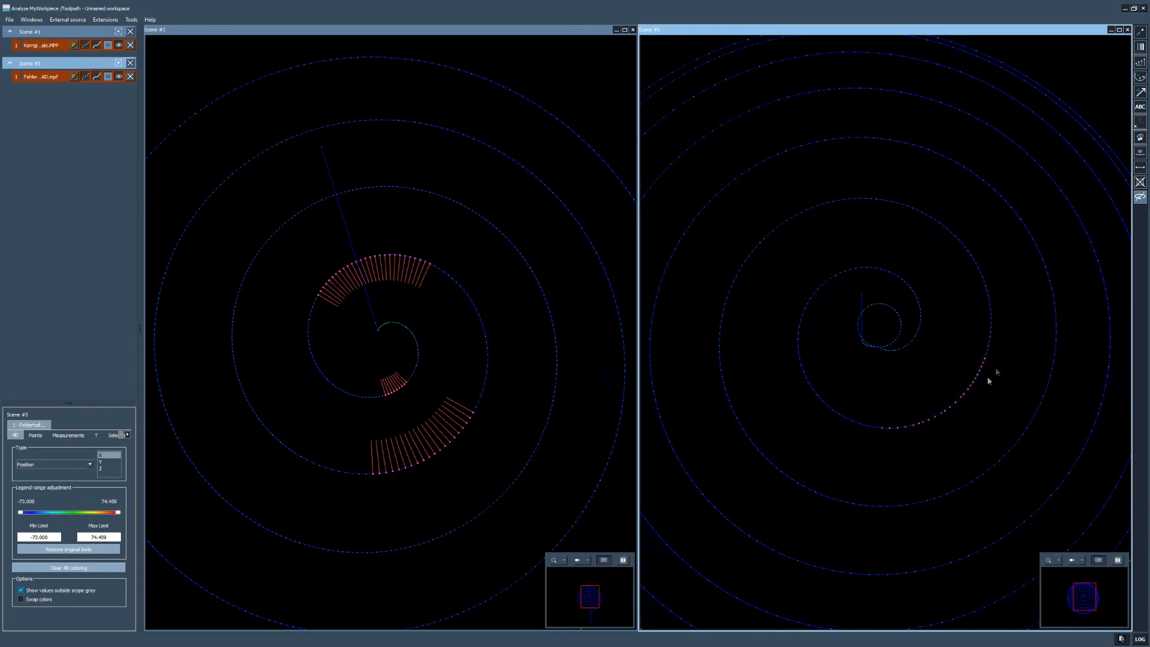
pyautogui.moveTo(808, 252); pyautogui.dragTo(910, 296)
pyautogui.click(1141, 79)
pyautogui.scroll(-1, 1141, 83)
pyautogui.scroll(-2, 1141, 83)
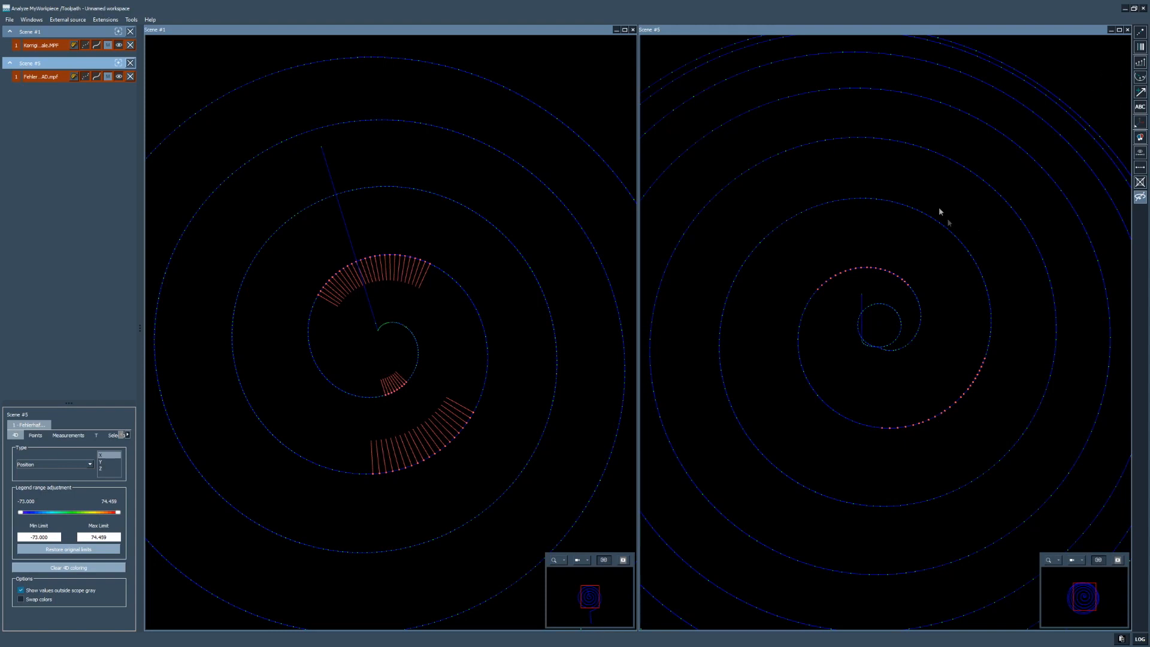
# Step: Minimize both spiral scenes and load the CONTINUOUS_RECORDING zip file from File Explorer into the workspace
pyautogui.click(617, 29)
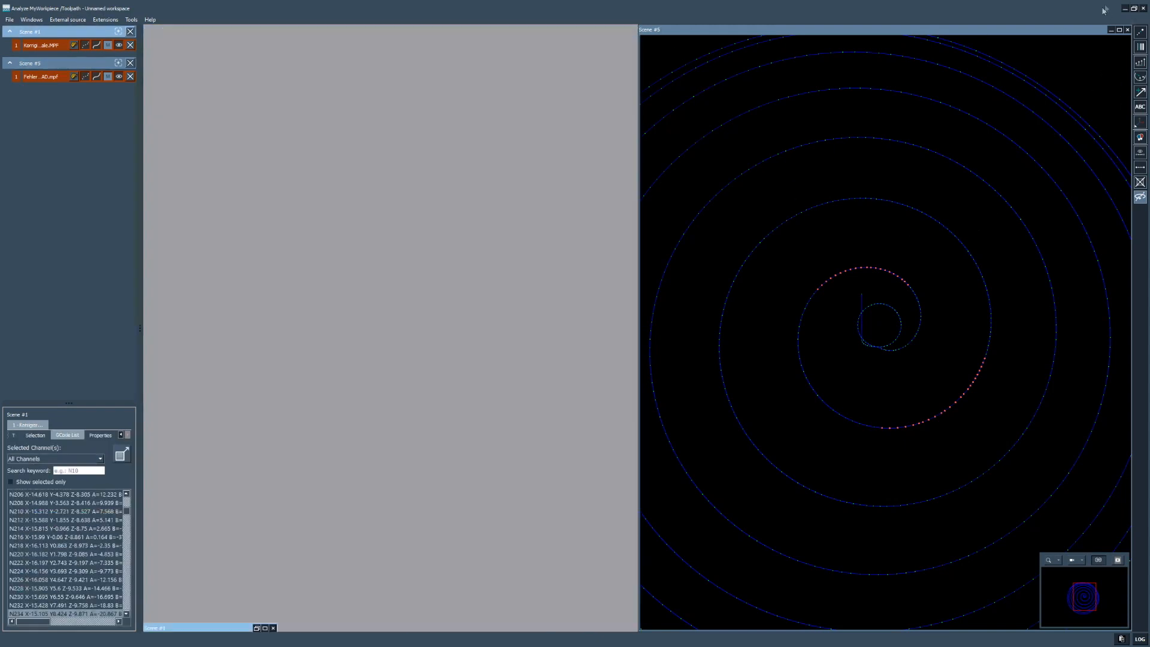
pyautogui.click(1111, 30)
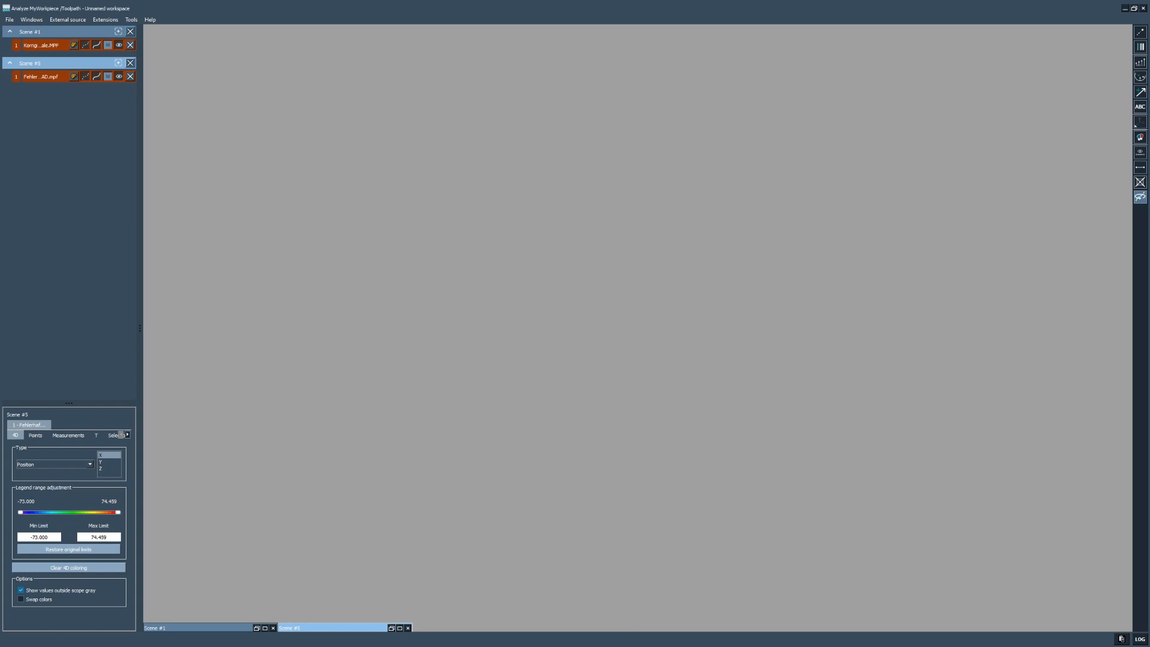
pyautogui.hotkey('alt', 'Tab')
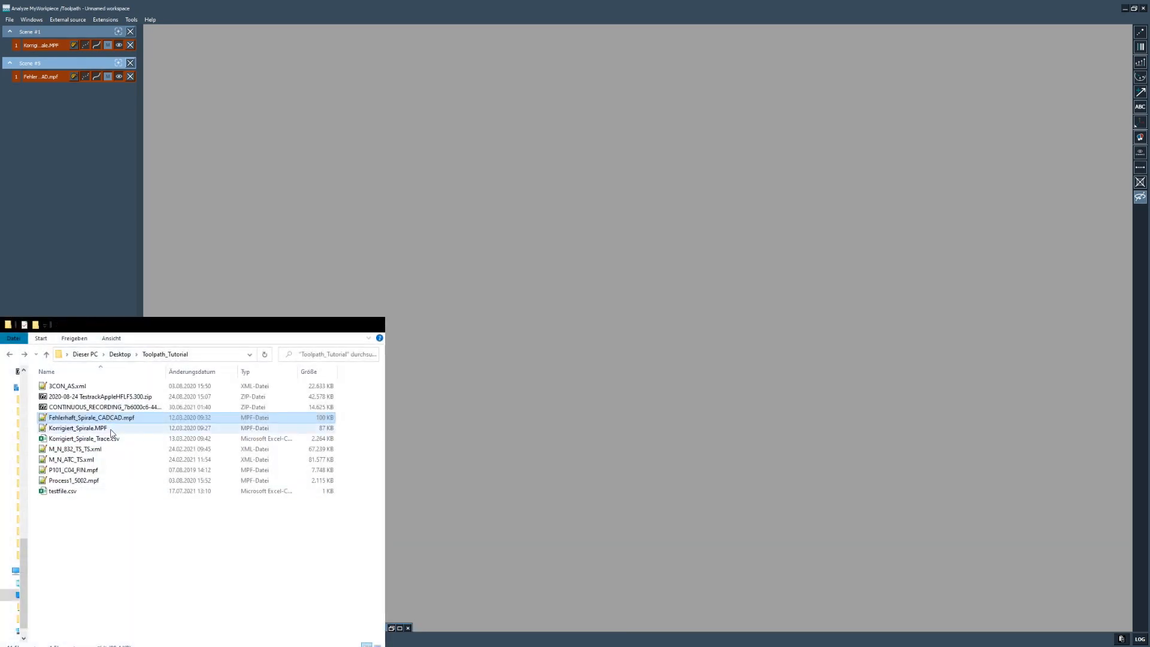
pyautogui.moveTo(94, 405); pyautogui.dragTo(95, 248)
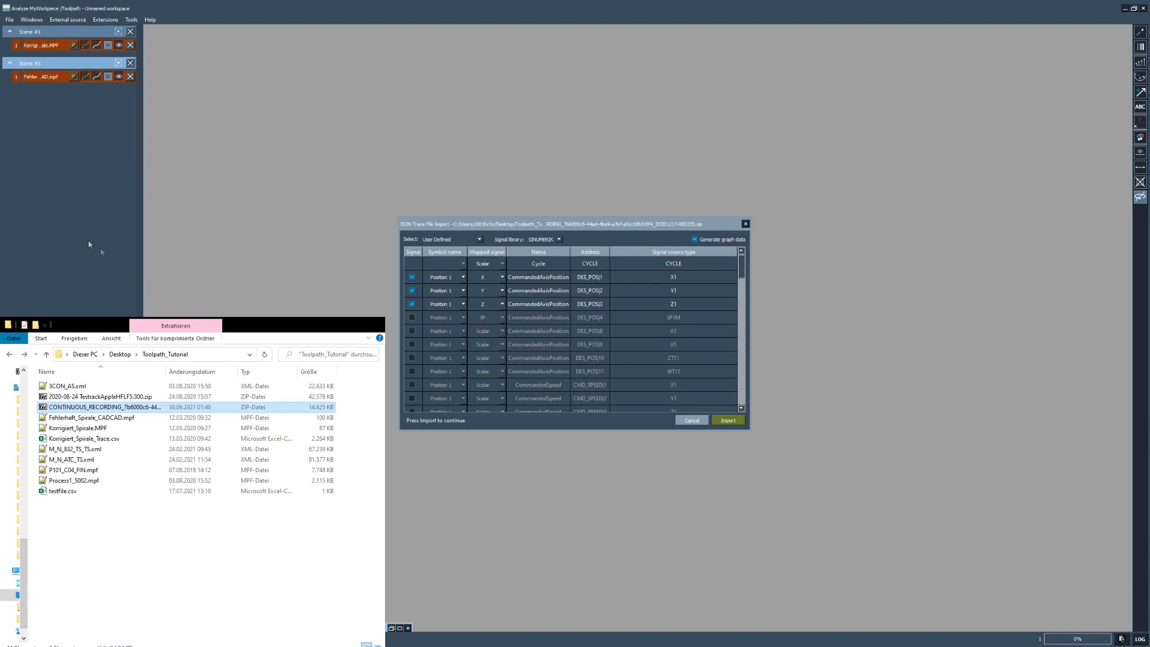
# Step: Enlarge the trace import dialog, enable the Current signals for X1, Y1 and Z1, and give the X1 signal the symbol name Current
pyautogui.moveTo(398, 217); pyautogui.dragTo(237, 95)
pyautogui.moveTo(741, 180); pyautogui.dragTo(741, 273)
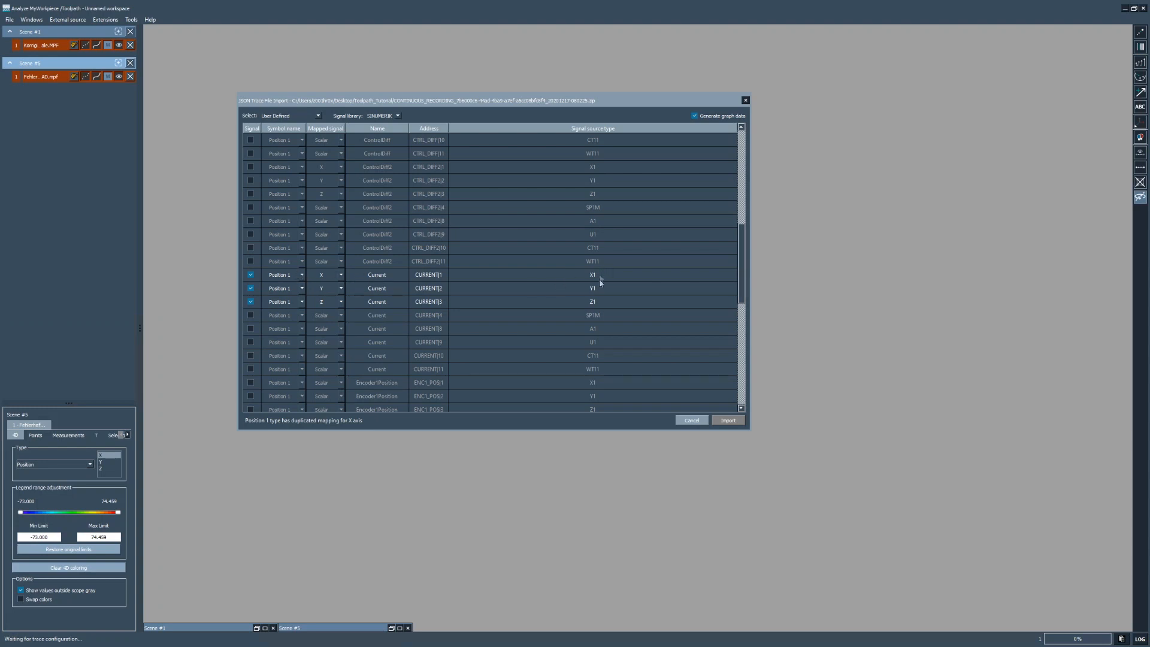
pyautogui.click(302, 277)
pyautogui.click(292, 284)
pyautogui.moveTo(296, 276); pyautogui.dragTo(238, 280)
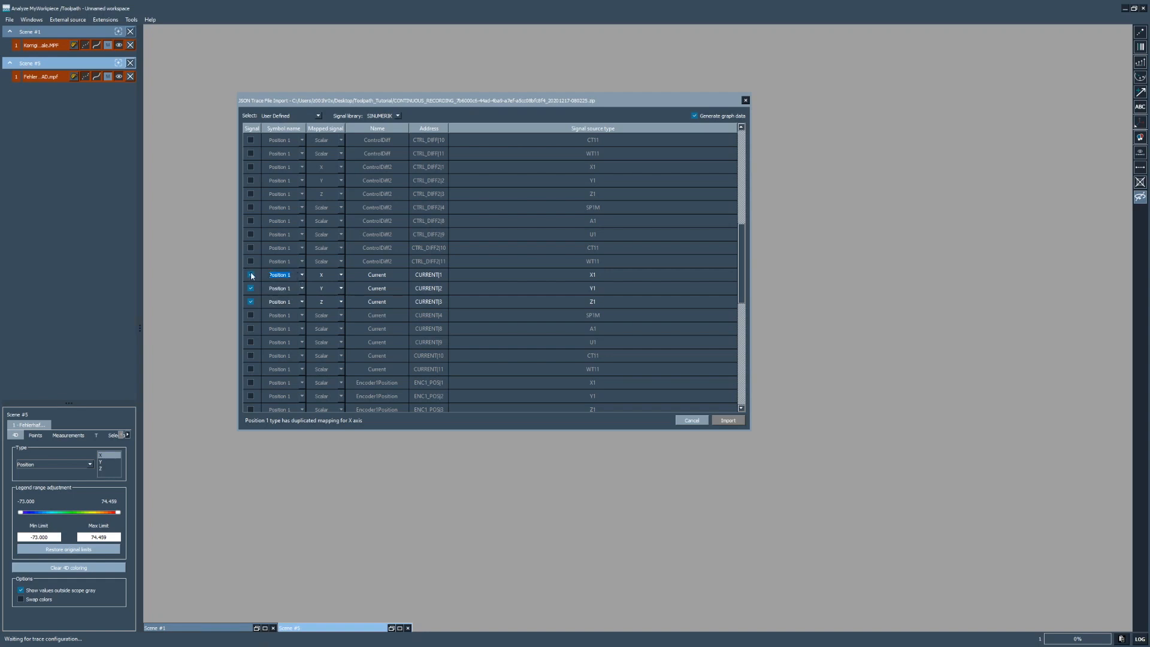
pyautogui.write('Current')
# Step: Copy the symbol name Current to the Y1 and Z1 current signals and import the trace recording
pyautogui.doubleClick(265, 275)
pyautogui.hotkey('ctrl', 'c')
pyautogui.moveTo(296, 290); pyautogui.dragTo(243, 290)
pyautogui.hotkey('ctrl', 'v')
pyautogui.hotkey('ctrl', 'a')
pyautogui.hotkey('ctrl', 'v')
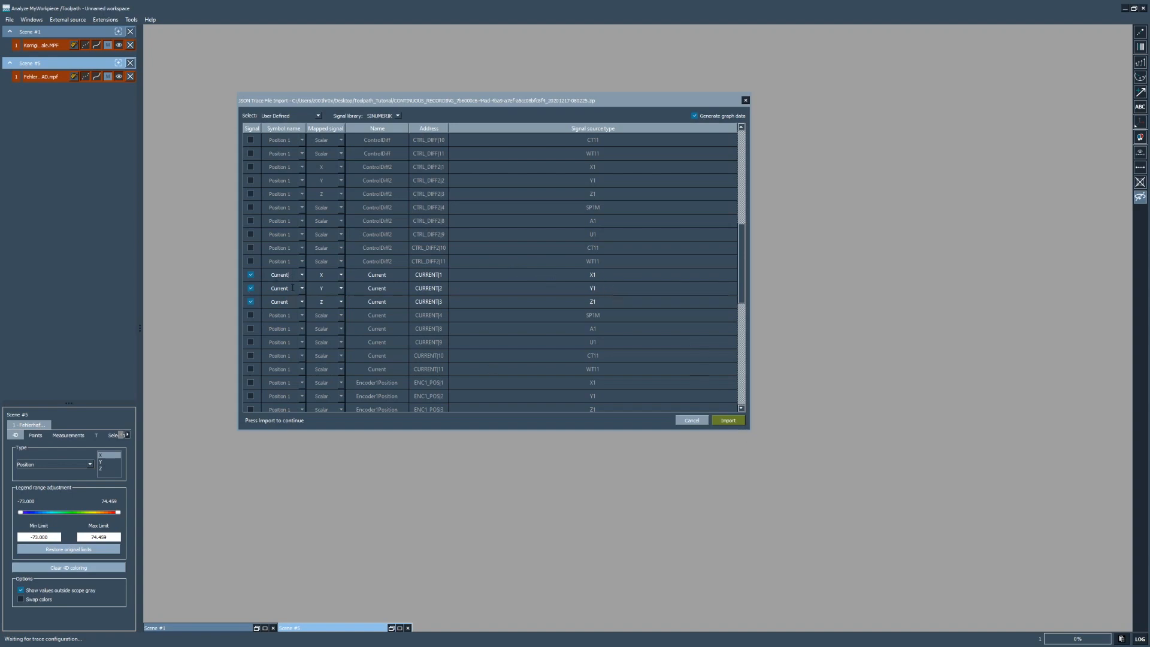
pyautogui.write('3')
pyautogui.press('BackSpace')
pyautogui.click(732, 422)
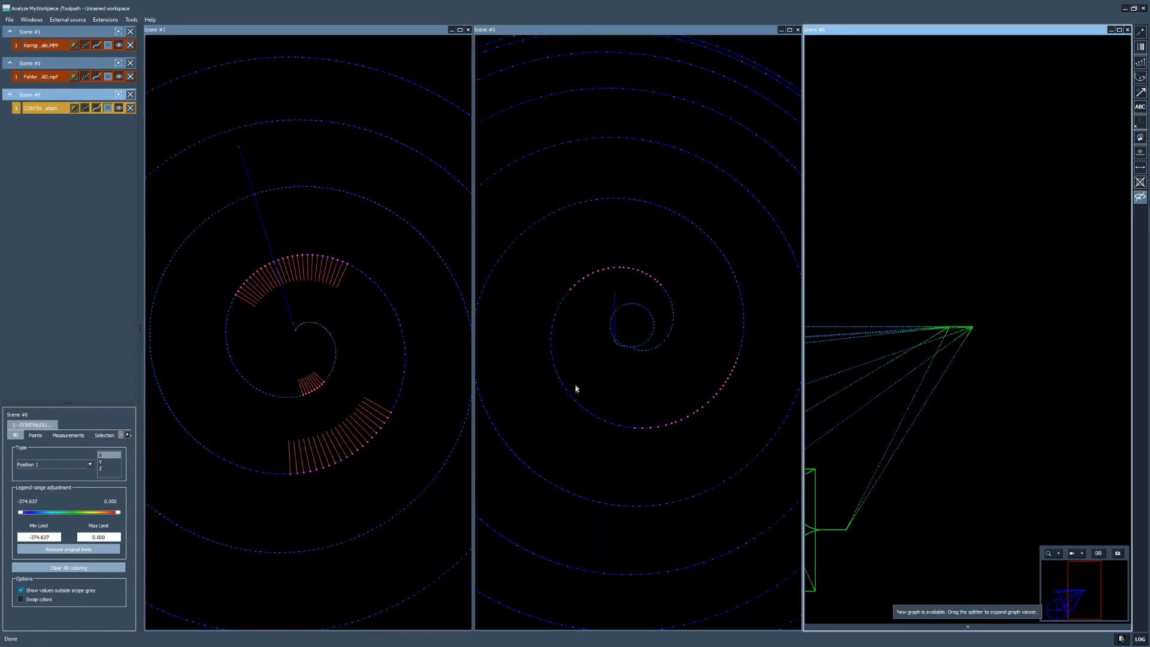
# Step: Maximize the CONTINUOUS_RECORDING scene and examine the traced toolpath around the large circular contour up close
pyautogui.click(1119, 30)
pyautogui.moveTo(413, 452); pyautogui.dragTo(541, 271, button='middle')
pyautogui.scroll(3, 440, 387)
pyautogui.moveTo(431, 381); pyautogui.dragTo(487, 325)
pyautogui.scroll(4, 487, 329)
pyautogui.moveTo(347, 459); pyautogui.dragTo(530, 315, button='middle')
pyautogui.moveTo(688, 163); pyautogui.dragTo(629, 309, button='middle')
pyautogui.scroll(4, 630, 309)
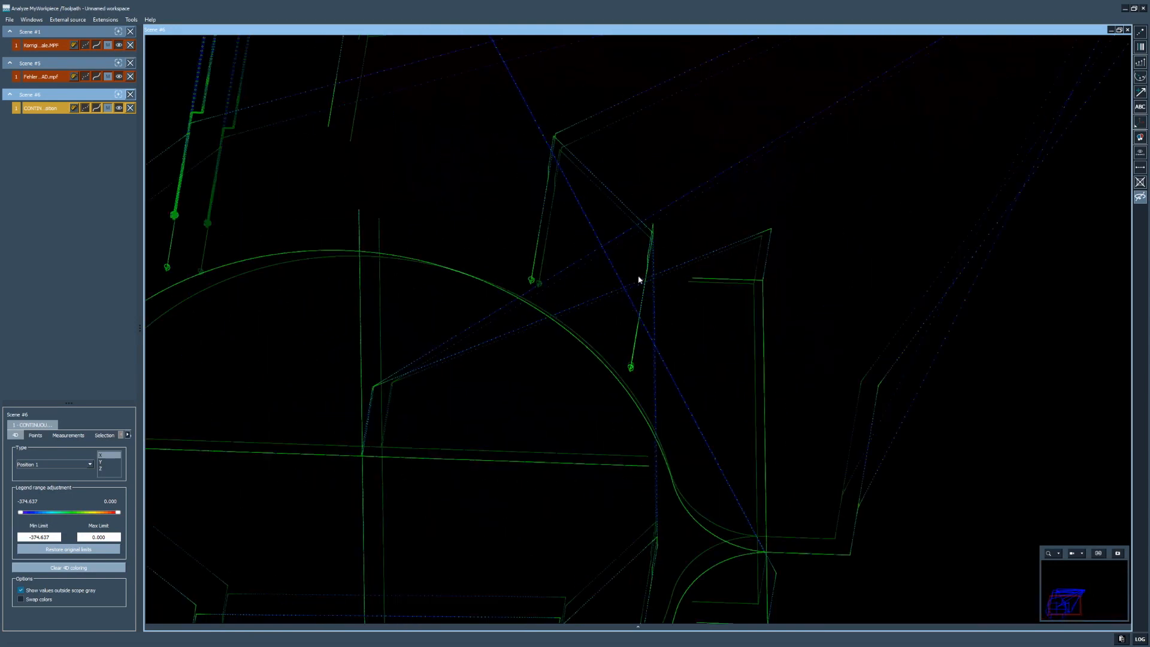
# Step: Switch on the vector display for the trace recording and inspect the vectors along the contours and connecting moves
pyautogui.click(1142, 92)
pyautogui.moveTo(726, 217); pyautogui.dragTo(725, 205)
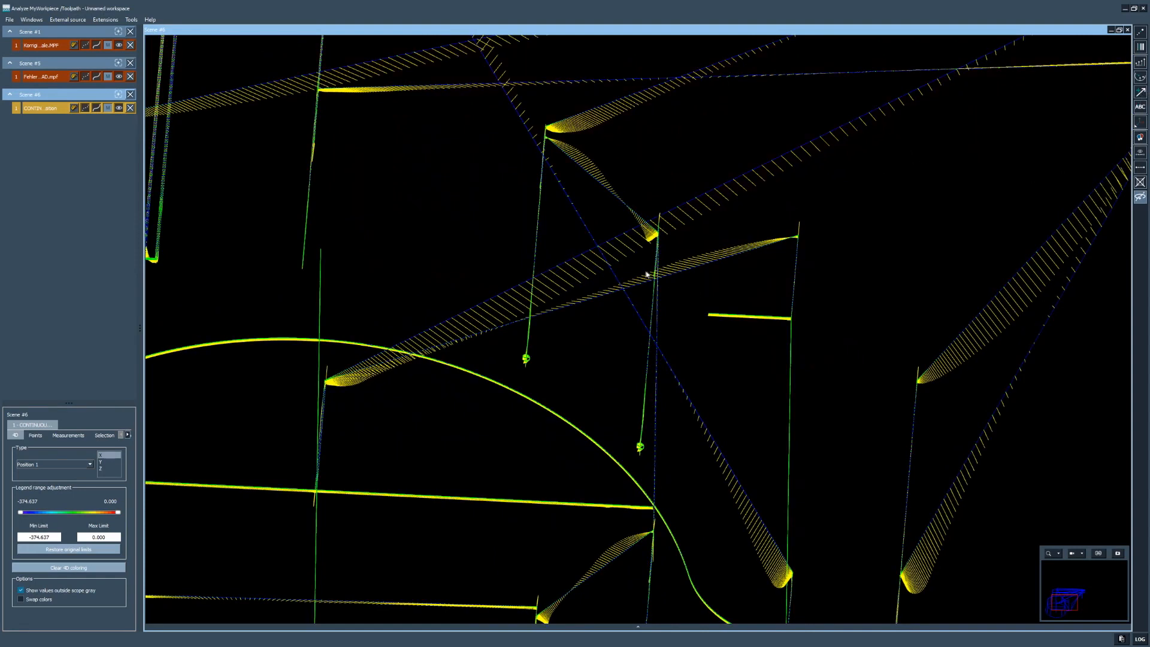
pyautogui.moveTo(639, 275)
pyautogui.mouseDown()
pyautogui.moveTo(627, 267)
pyautogui.moveTo(629, 304)
pyautogui.moveTo(639, 270)
pyautogui.mouseUp()
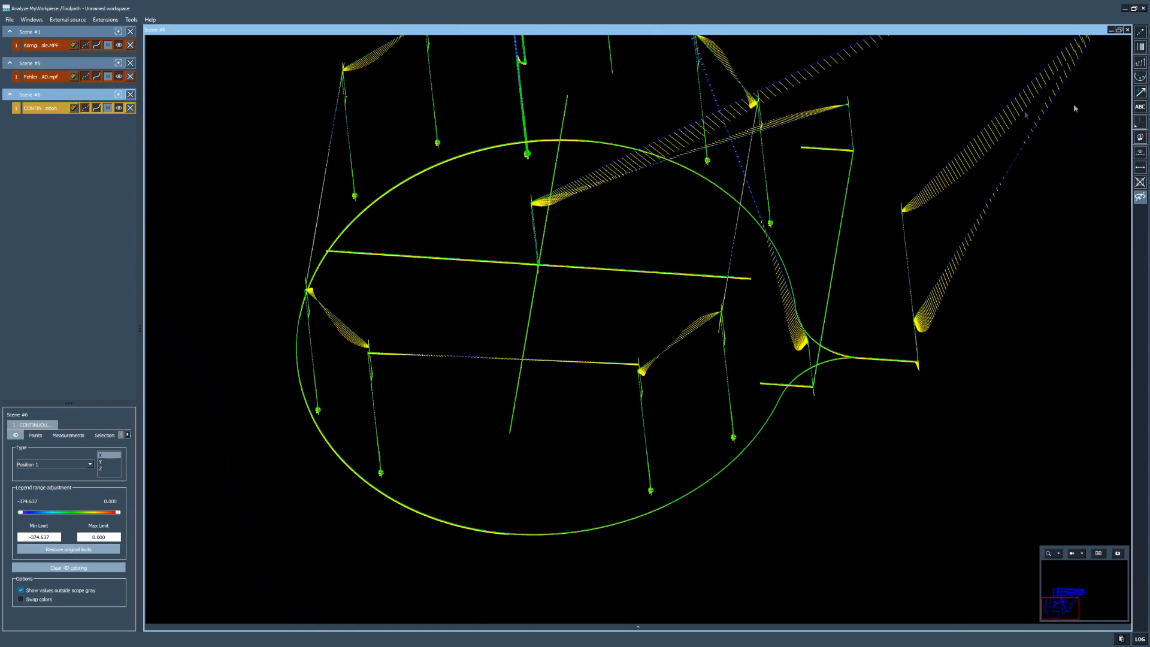
pyautogui.scroll(1, 1141, 91)
pyautogui.moveTo(923, 155); pyautogui.dragTo(904, 182, button='middle')
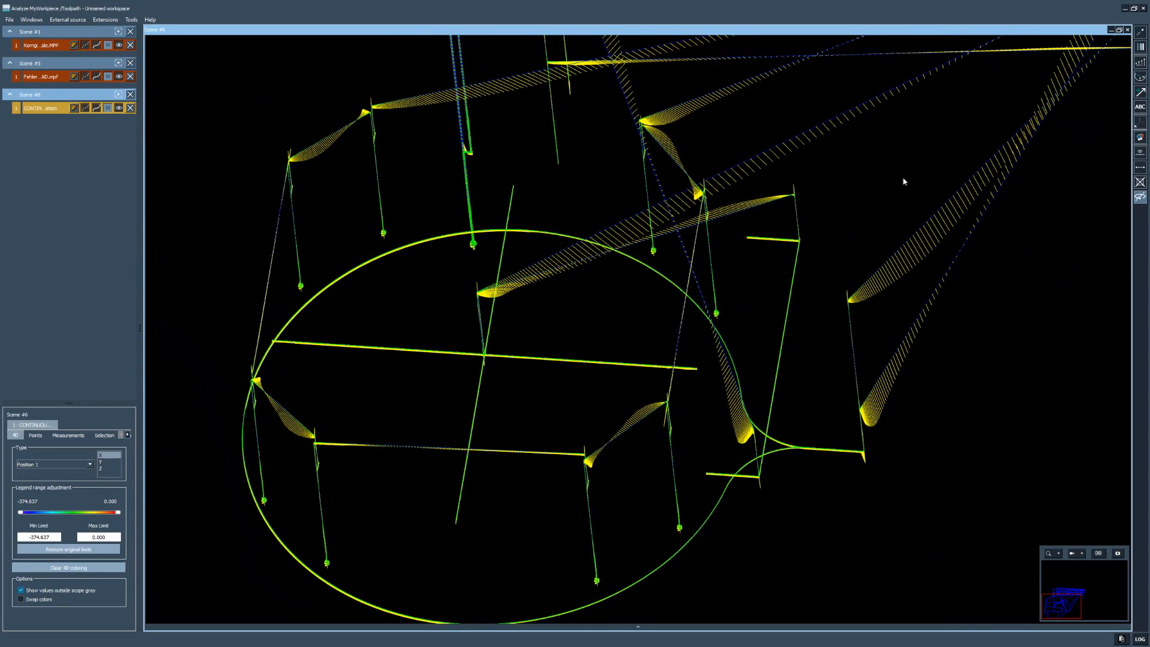
# Step: Colour the trace recording by the Current signal, view it from another angle, and close its scene
pyautogui.click(34, 464)
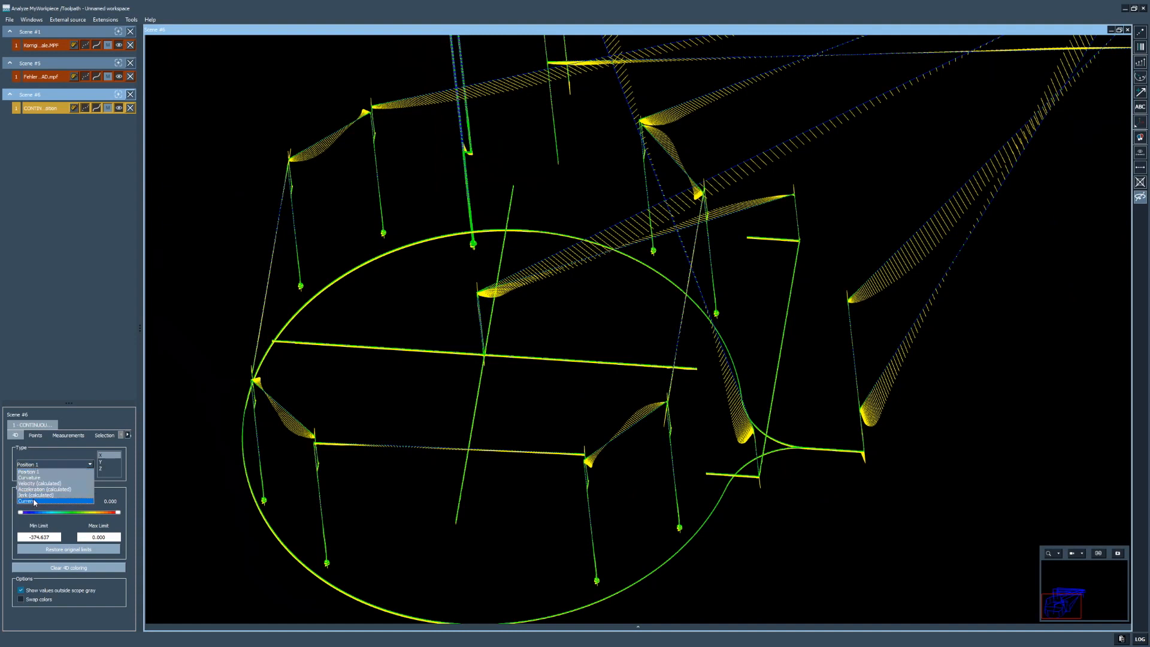
pyautogui.click(34, 499)
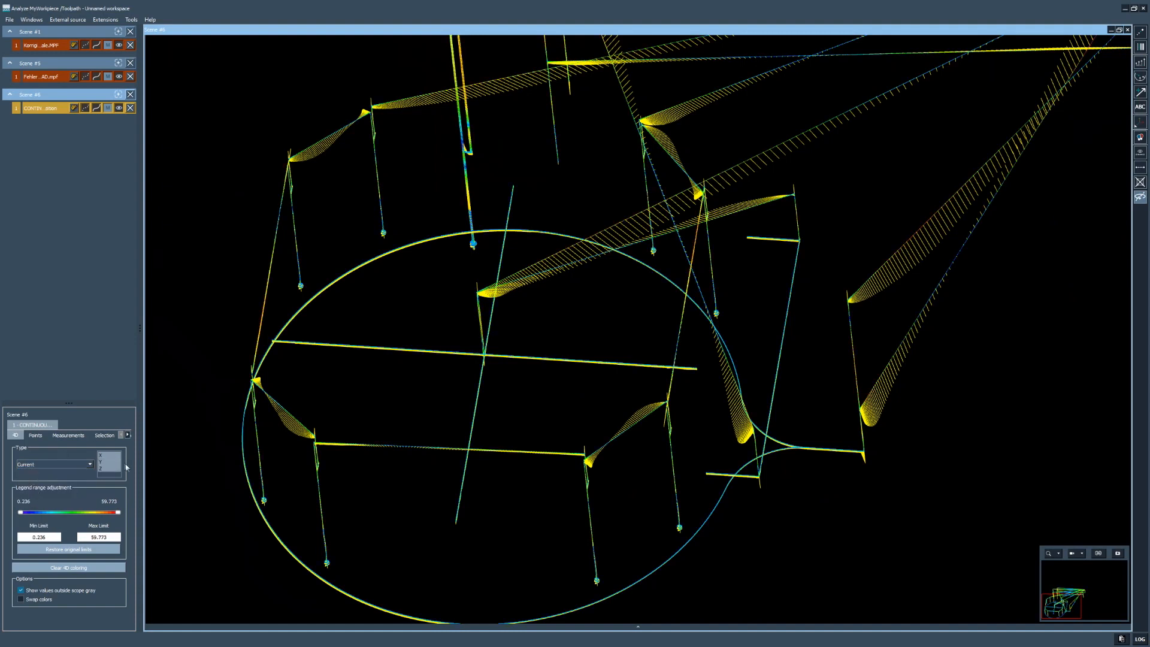
pyautogui.moveTo(764, 208); pyautogui.dragTo(560, 340)
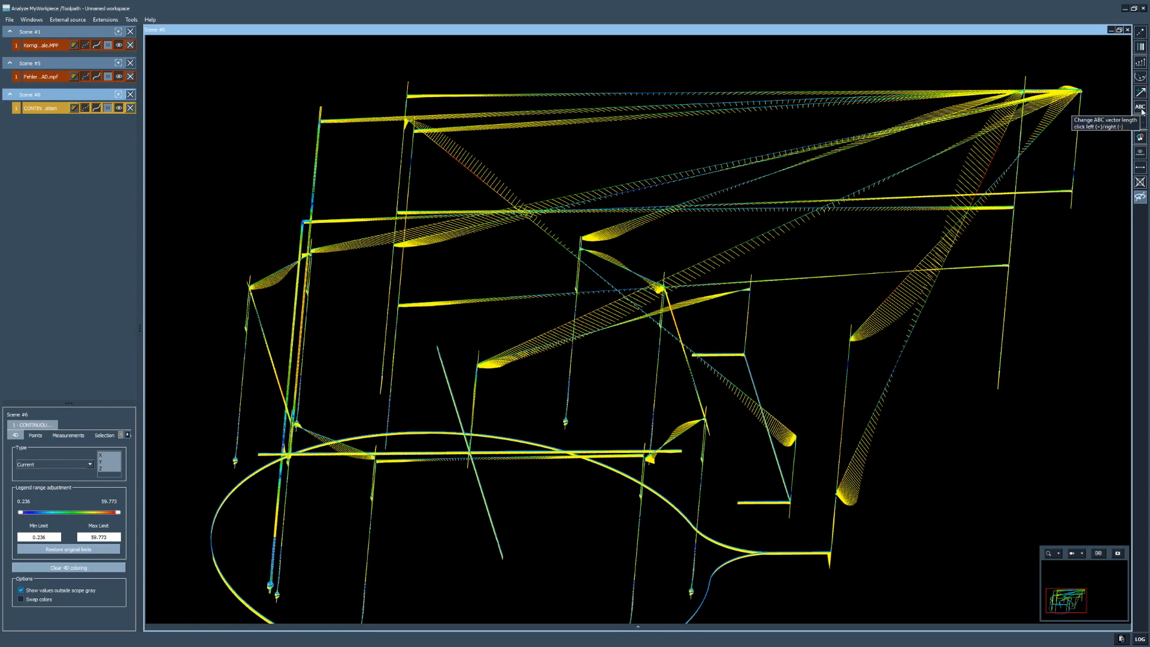
pyautogui.click(1127, 31)
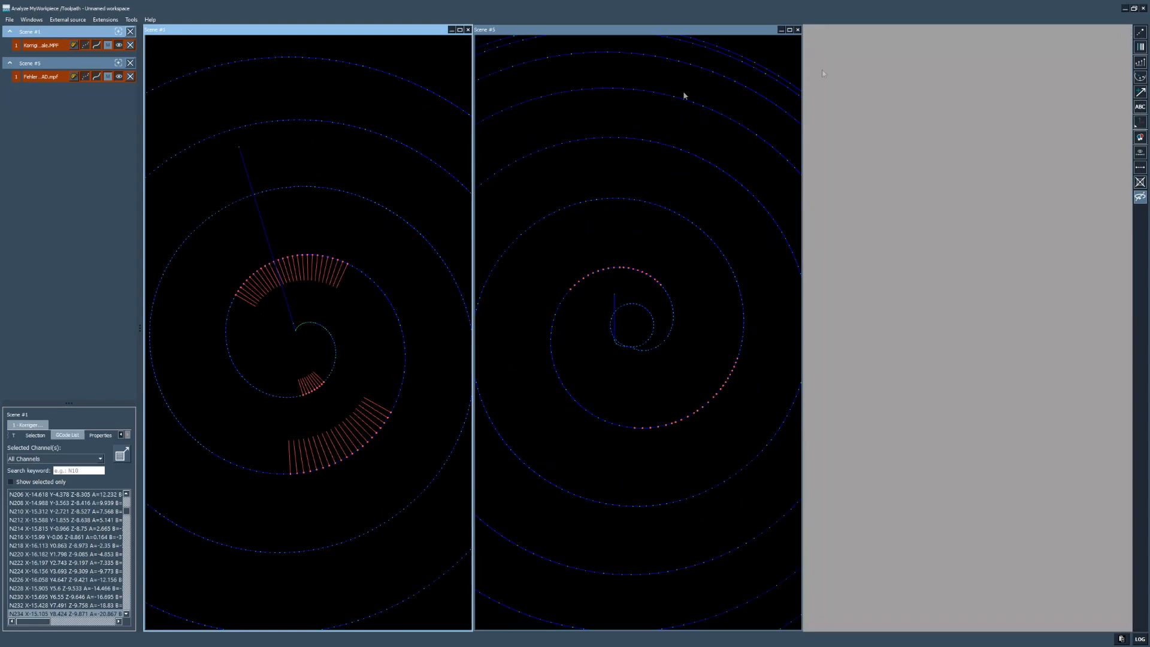
# Step: Maximize the faulty spiral's scene and view its GCode List briefly in the extended view
pyautogui.click(790, 29)
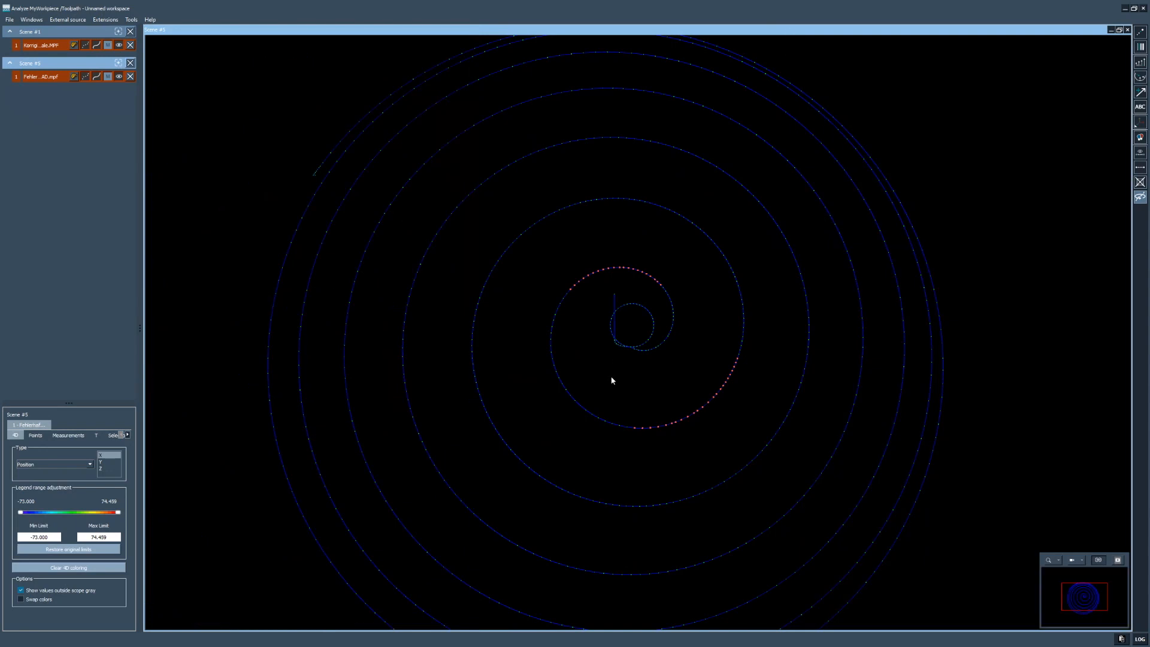
pyautogui.click(127, 435)
pyautogui.click(127, 436)
pyautogui.click(127, 435)
pyautogui.click(76, 437)
pyautogui.click(124, 455)
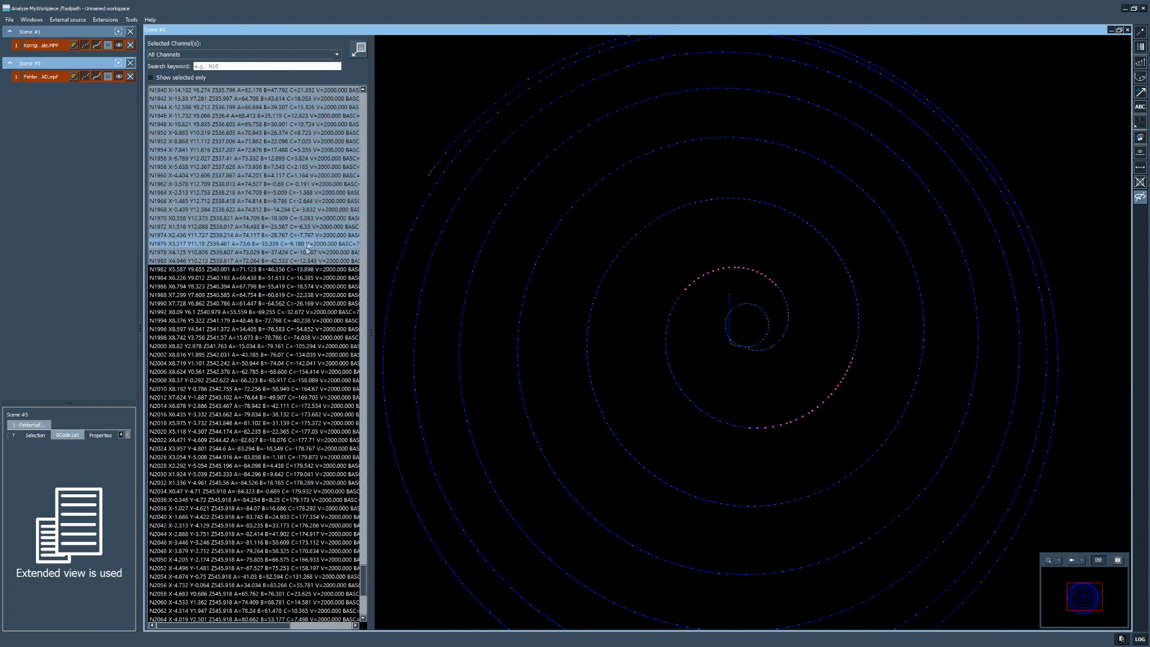
pyautogui.click(359, 49)
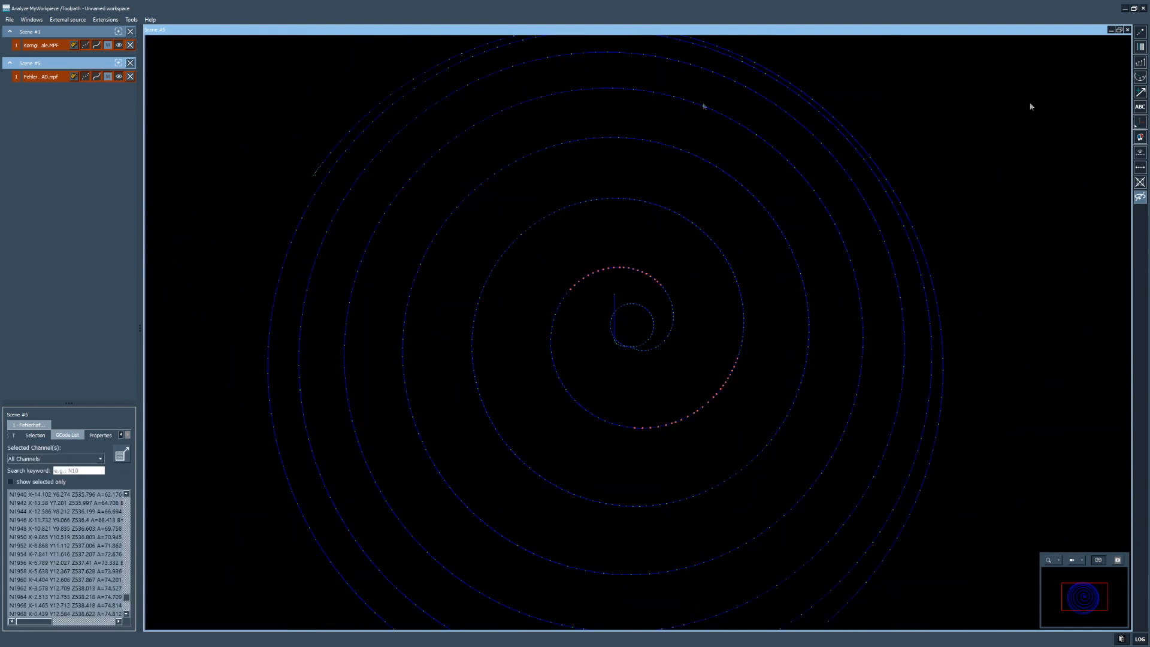
# Step: Show the ABC vectors at length 3/10 on the selected arcs and clear the selection to extend them to the whole faulty spiral
pyautogui.click(1141, 107)
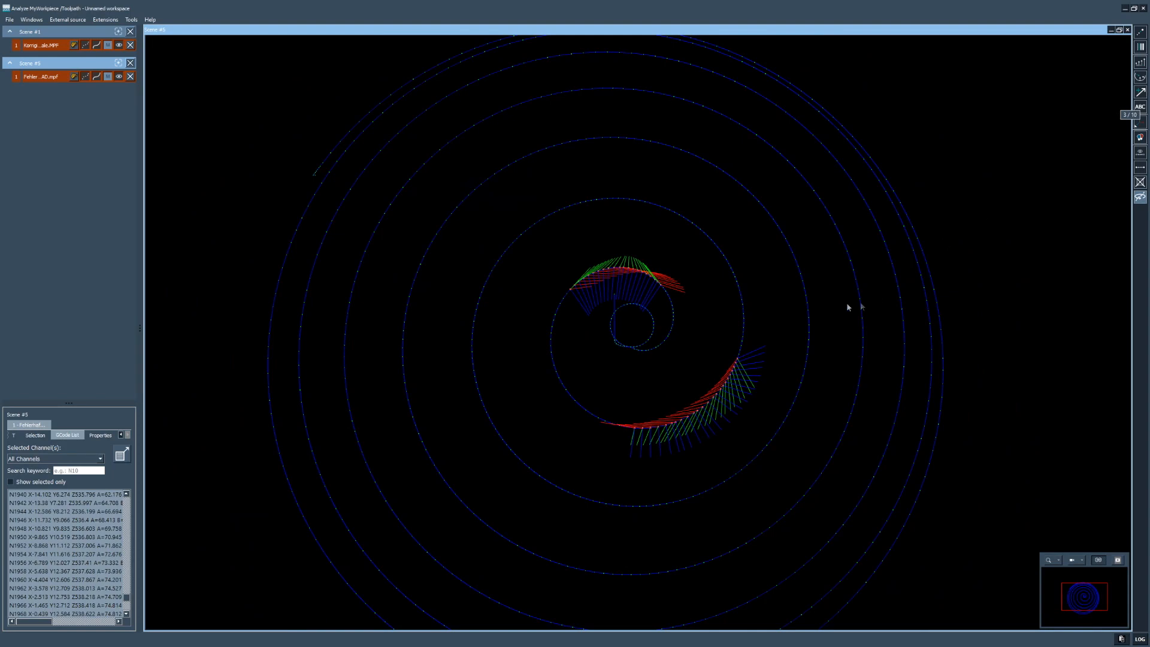
pyautogui.scroll(4, 738, 342)
pyautogui.click(737, 344)
pyautogui.scroll(-5, 658, 345)
pyautogui.moveTo(658, 345); pyautogui.dragTo(643, 423)
pyautogui.moveTo(420, 300); pyautogui.dragTo(587, 416)
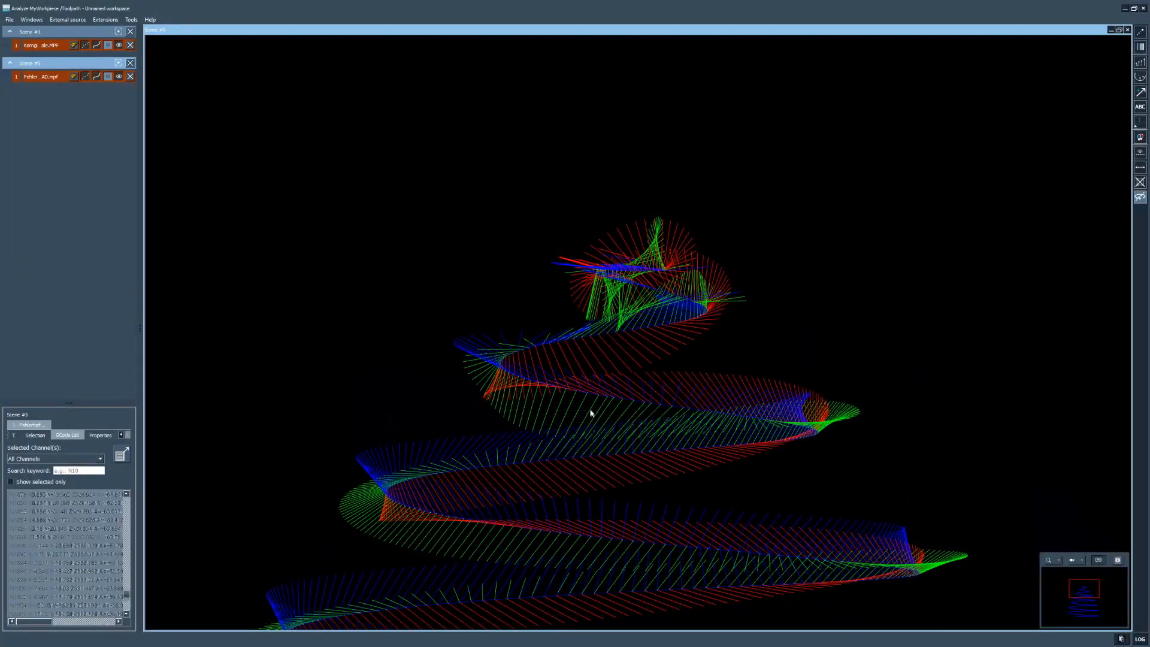
# Step: Limit the ABC vectors to one upper turn of the faulty spiral by selecting its points in several adjoining areas
pyautogui.moveTo(546, 372); pyautogui.dragTo(550, 388)
pyautogui.keyDown('ctrl'); pyautogui.moveTo(607, 424); pyautogui.dragTo(663, 440); pyautogui.keyUp('ctrl')
pyautogui.keyDown('ctrl'); pyautogui.moveTo(570, 291); pyautogui.dragTo(608, 319); pyautogui.keyUp('ctrl')
pyautogui.moveTo(511, 335); pyautogui.dragTo(557, 329)
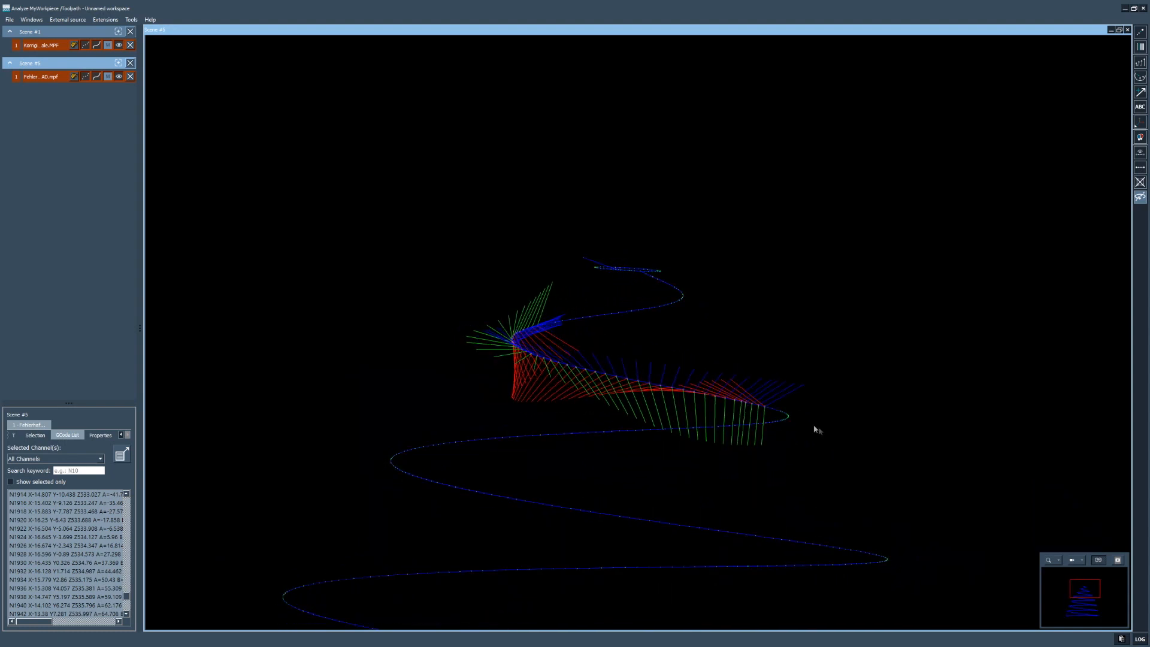
pyautogui.moveTo(670, 396); pyautogui.dragTo(702, 433)
pyautogui.moveTo(703, 435); pyautogui.dragTo(654, 449, button='middle')
pyautogui.moveTo(615, 430); pyautogui.dragTo(748, 507)
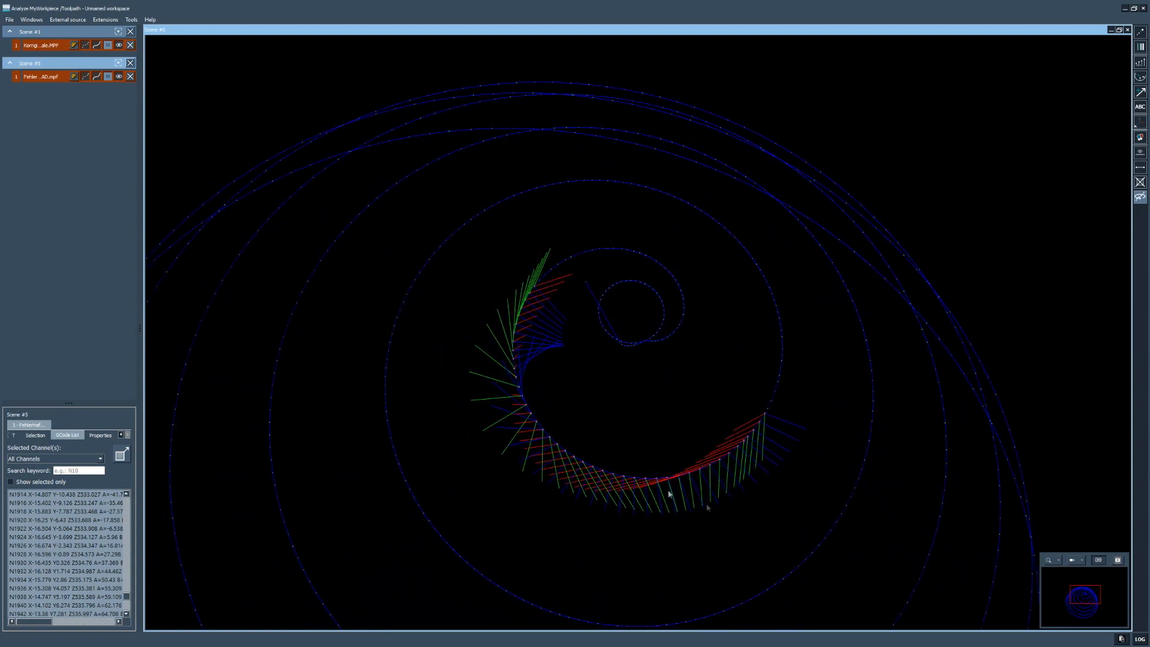
# Step: Replace the selection with only the lower front arc of that turn and examine its ABC vectors from several angles
pyautogui.click(677, 497)
pyautogui.moveTo(580, 427); pyautogui.dragTo(749, 510)
pyautogui.moveTo(740, 503); pyautogui.dragTo(727, 442, button='middle')
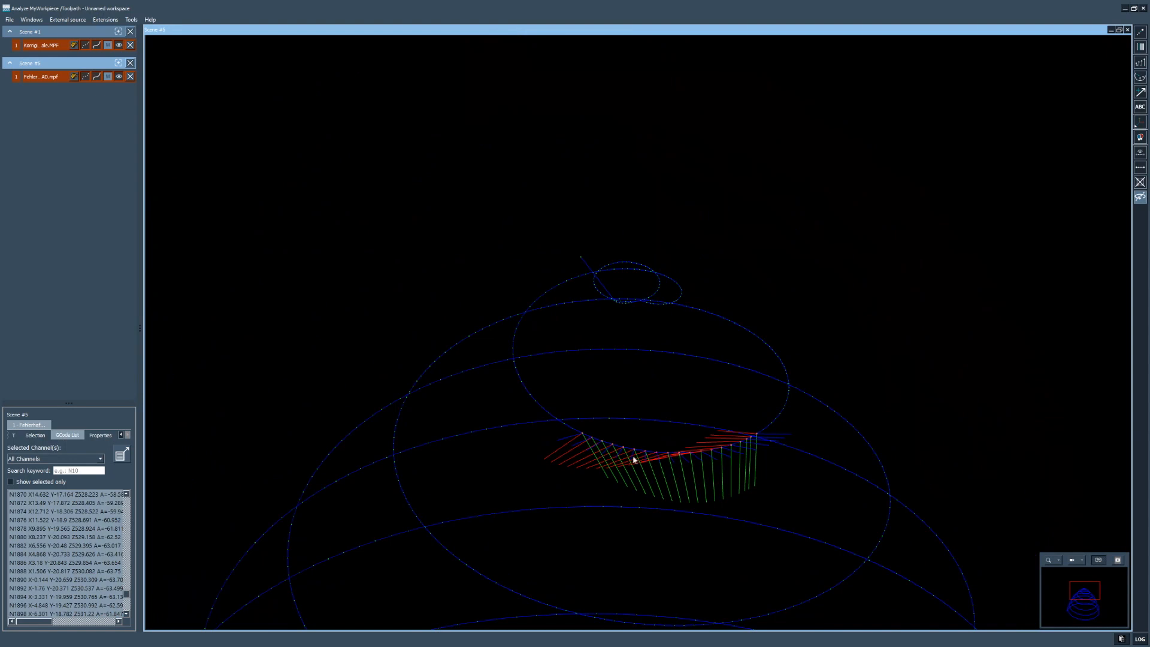
pyautogui.moveTo(620, 465); pyautogui.dragTo(613, 426, button='middle')
pyautogui.moveTo(588, 329); pyautogui.dragTo(612, 348, button='middle')
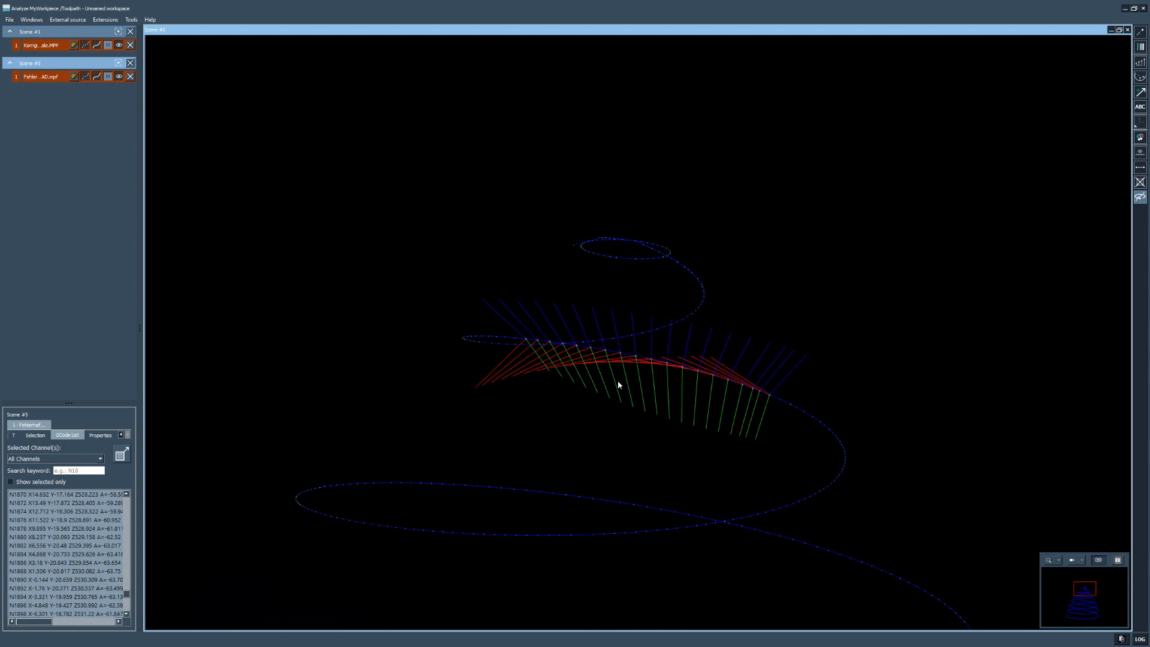
pyautogui.moveTo(712, 371); pyautogui.dragTo(590, 475, button='middle')
pyautogui.scroll(-6, 645, 447)
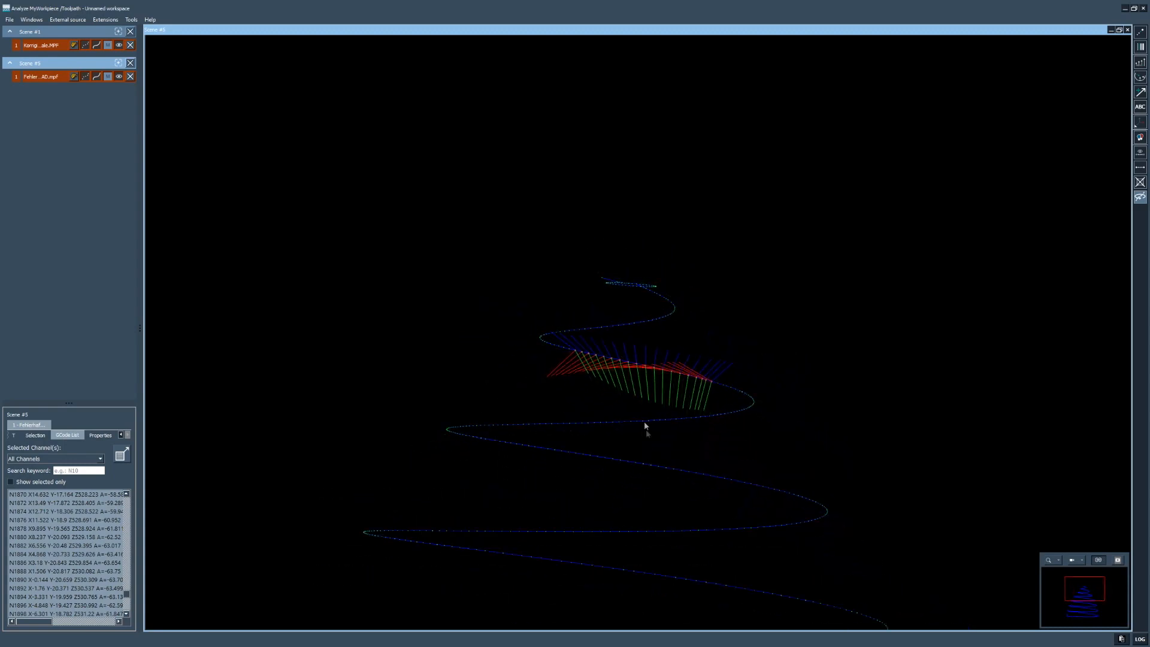
# Step: Clear the arc selection, review the ABC vectors over the entire faulty spiral, and switch them off
pyautogui.click(642, 415)
pyautogui.moveTo(642, 415)
pyautogui.mouseDown(button='middle')
pyautogui.moveTo(639, 453)
pyautogui.moveTo(645, 403)
pyautogui.moveTo(657, 411)
pyautogui.mouseUp(button='middle')
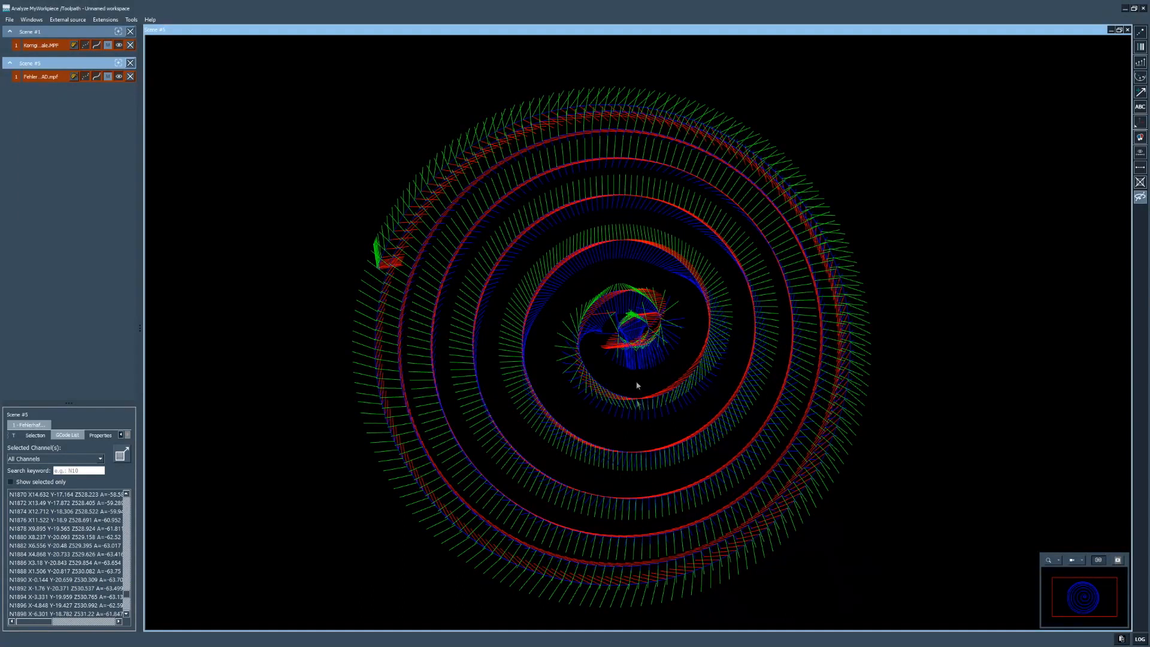
pyautogui.moveTo(673, 380)
pyautogui.mouseDown(button='middle')
pyautogui.moveTo(660, 375)
pyautogui.moveTo(675, 398)
pyautogui.mouseUp(button='middle')
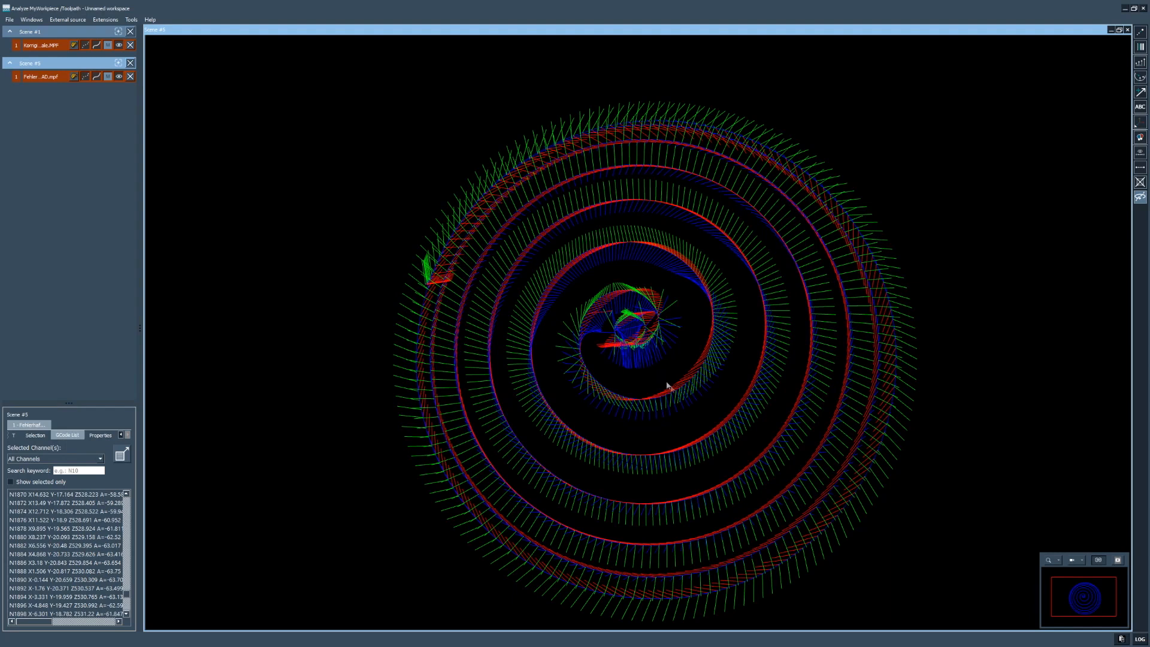
pyautogui.scroll(2, 666, 384)
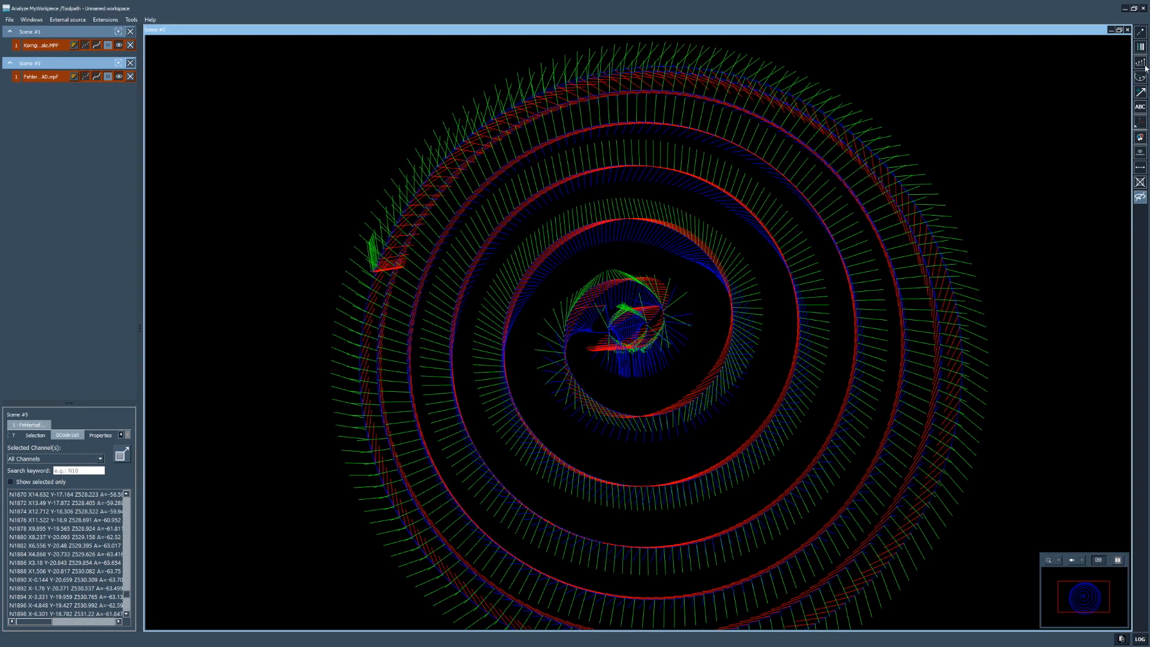
pyautogui.scroll(2, 594, 318)
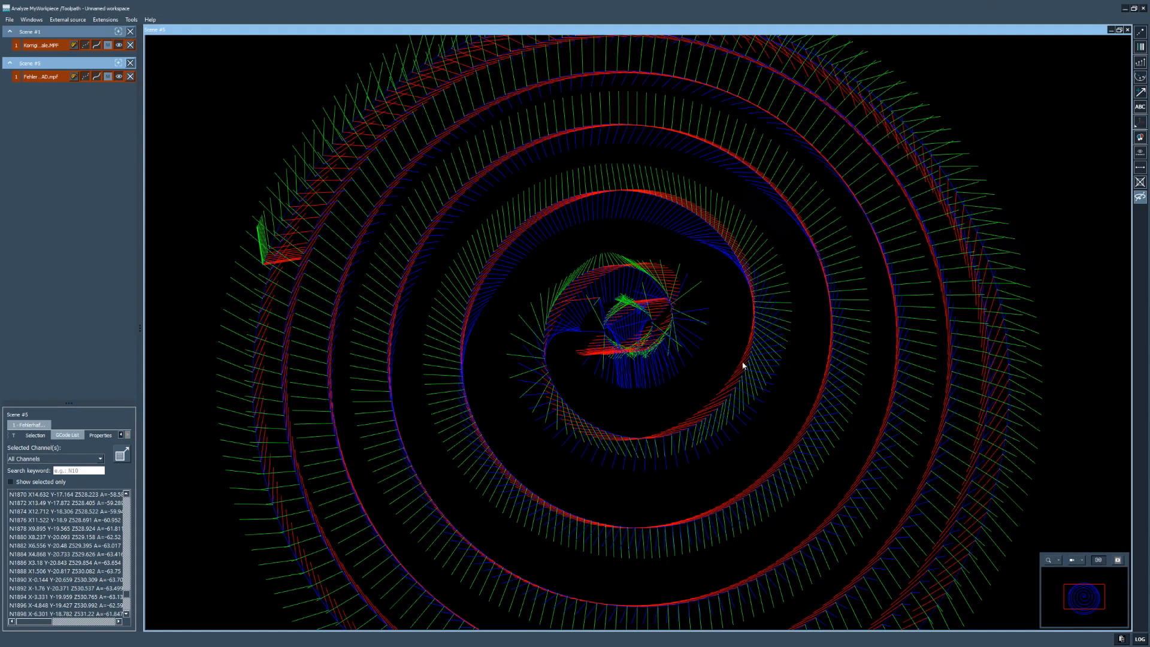
pyautogui.scroll(-5, 743, 366)
pyautogui.click(1141, 108)
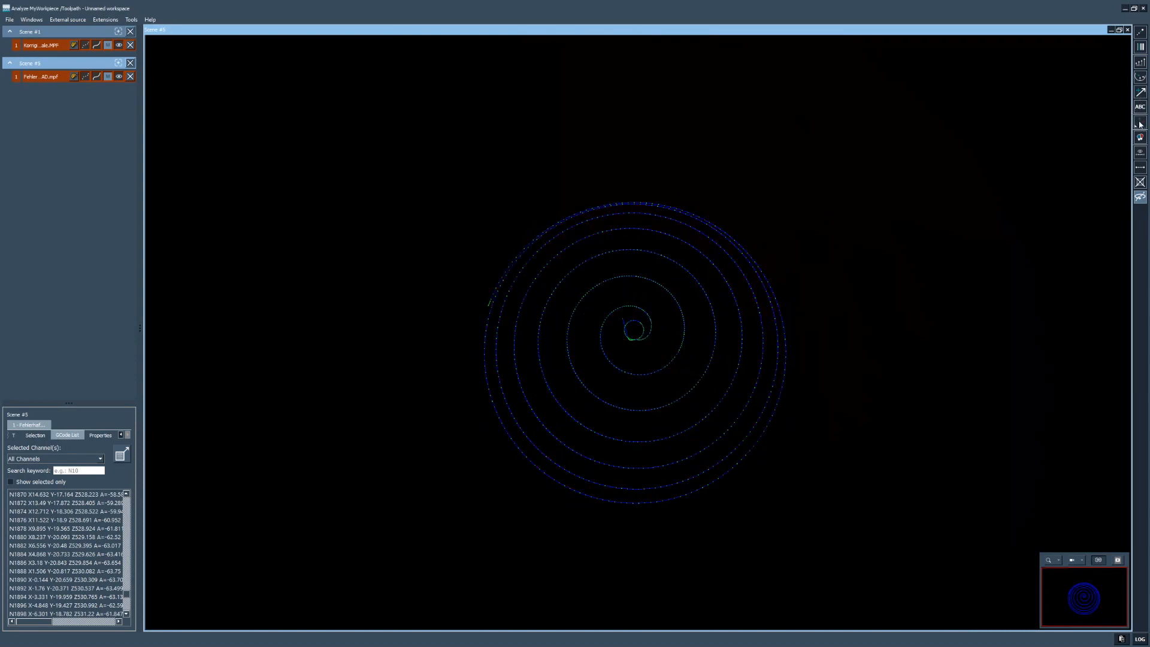
# Step: Display the X, Y and Z coordinate axes with the faulty spiral and hide them again
pyautogui.click(1140, 123)
pyautogui.moveTo(1002, 234); pyautogui.dragTo(598, 454, button='middle')
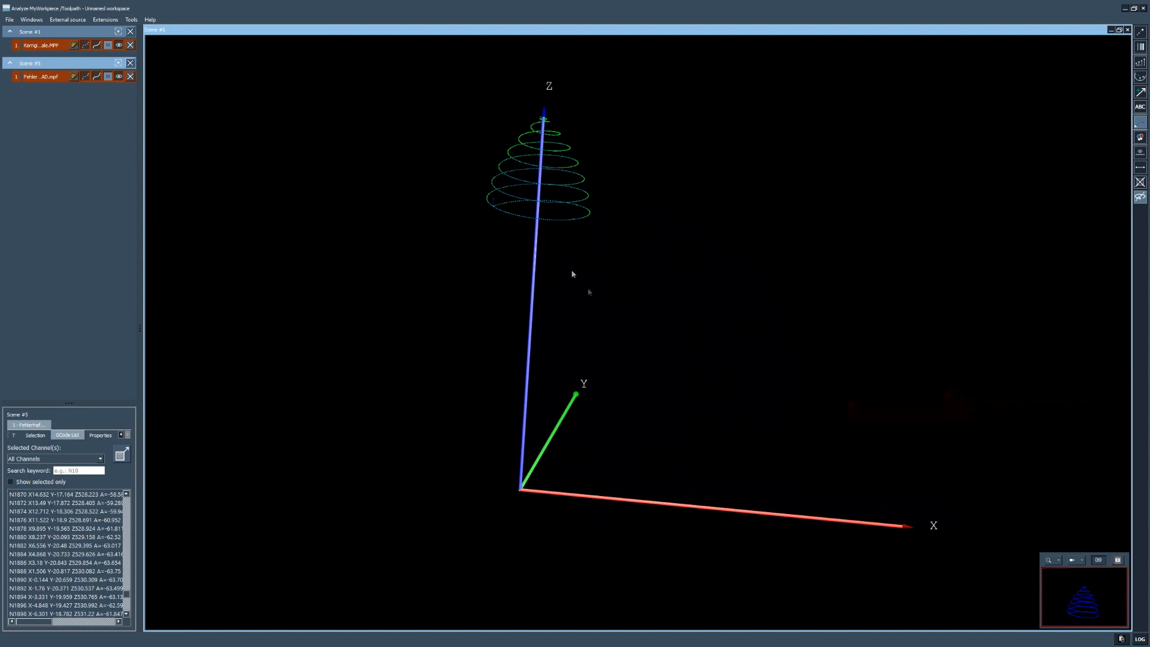
pyautogui.click(1141, 124)
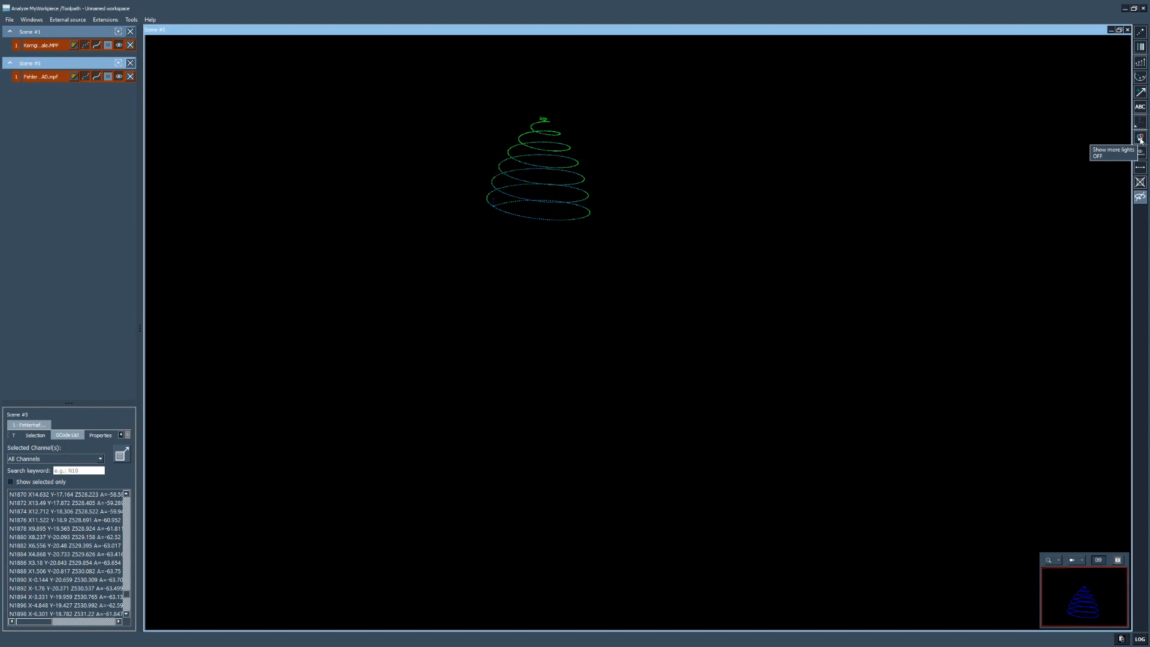
# Step: Toggle the additional lights on and off in the faulty spiral's scene
pyautogui.click(1140, 138)
pyautogui.click(1140, 138)
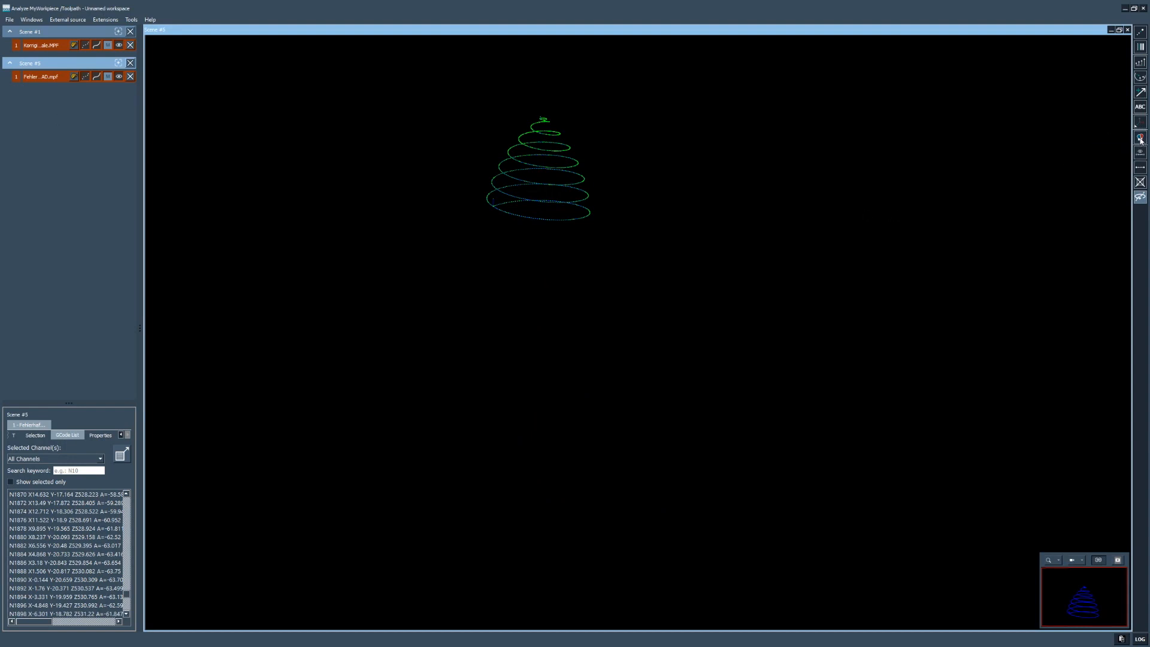
pyautogui.scroll(4, 547, 230)
pyautogui.moveTo(435, 138); pyautogui.dragTo(579, 274, button='middle')
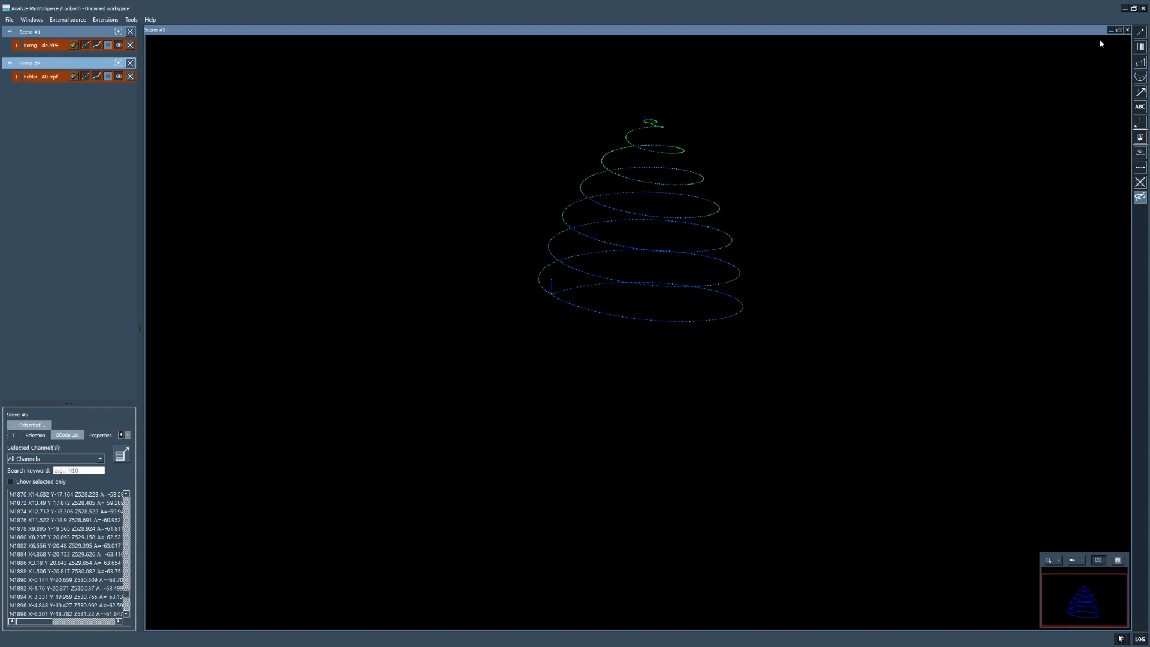
# Step: Close both spiral scenes and load test.stl from the Toolpath_Tutorial folder in File Explorer into the empty workspace
pyautogui.click(1128, 30)
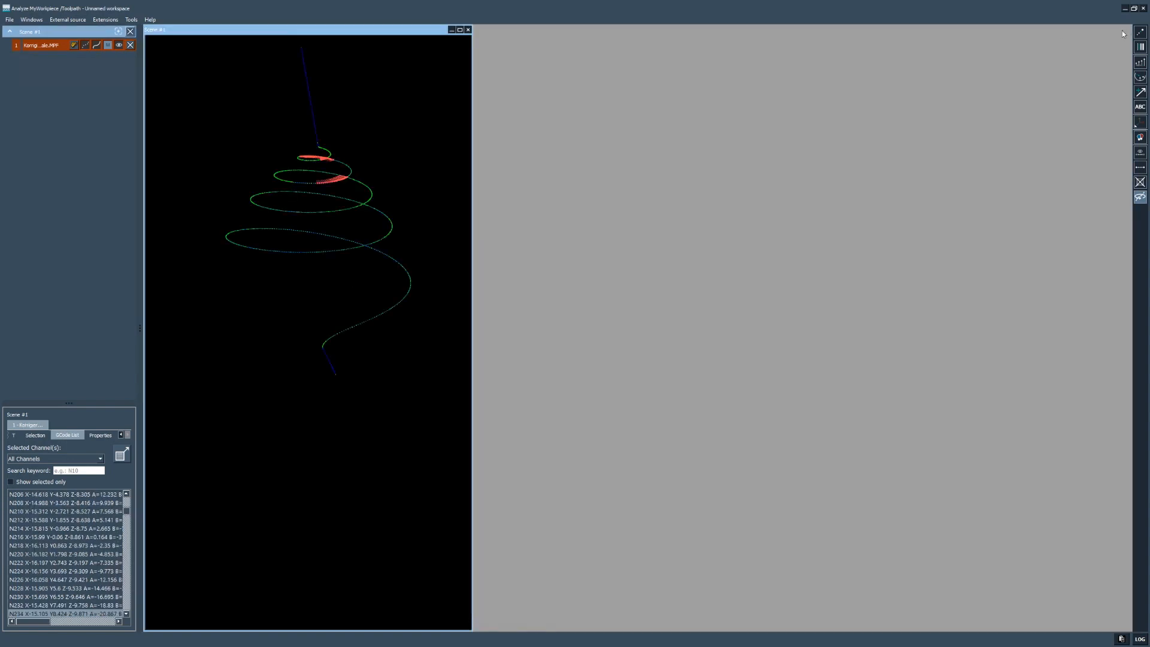
pyautogui.click(467, 30)
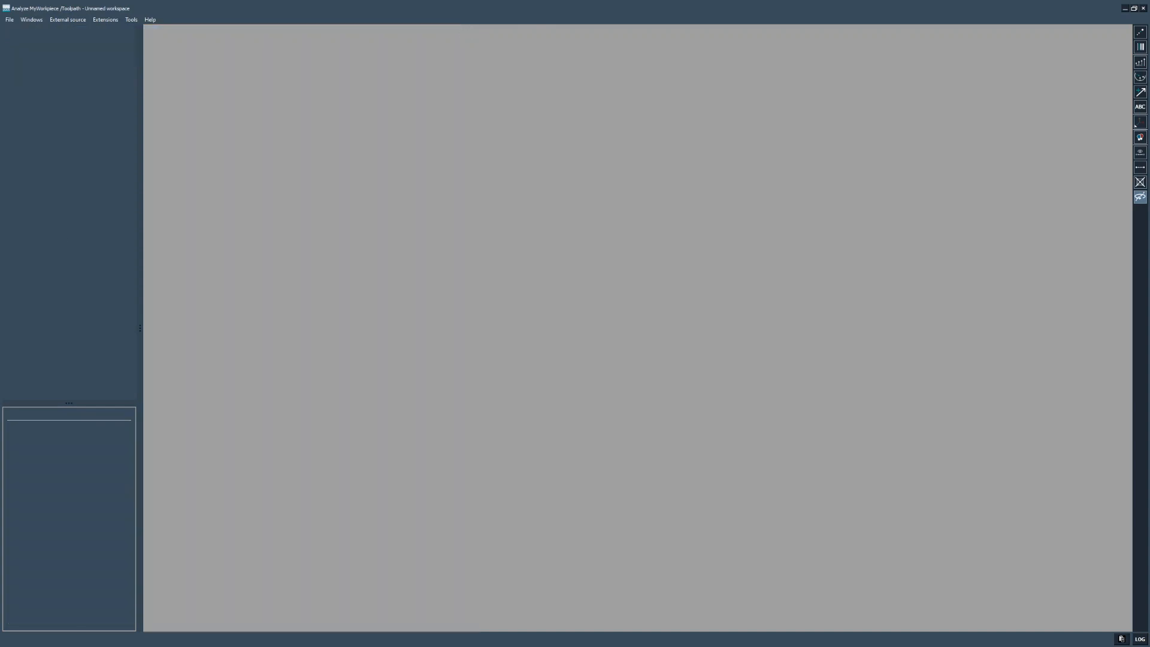
pyautogui.hotkey('alt', 'Tab')
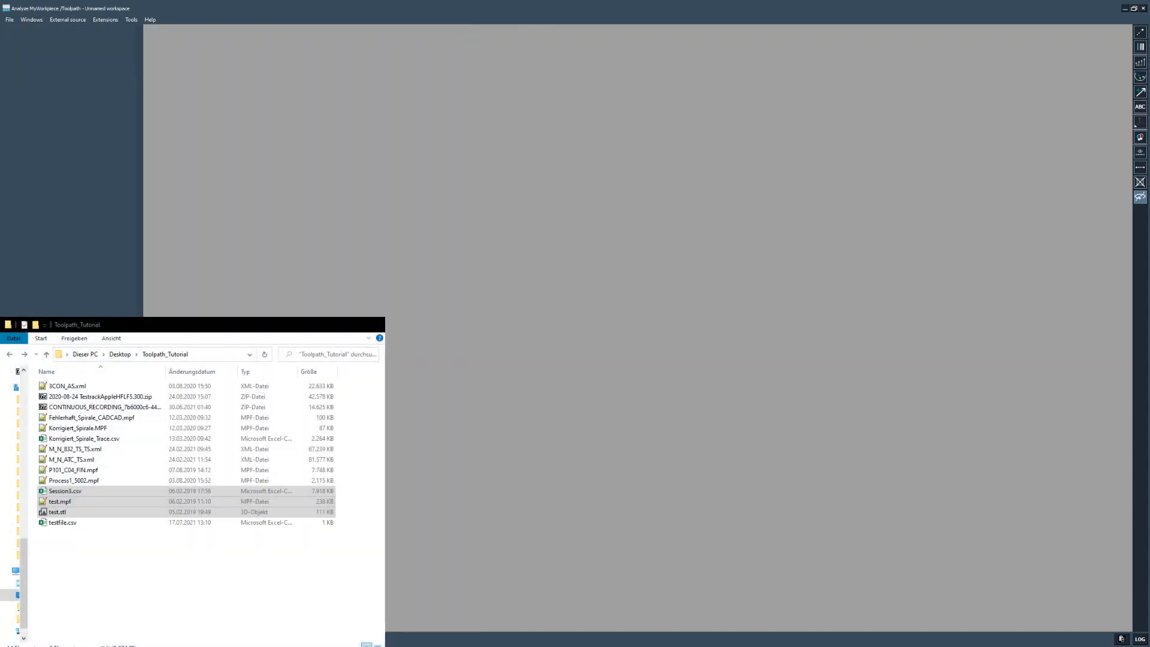
pyautogui.click(58, 512)
pyautogui.moveTo(64, 516); pyautogui.dragTo(637, 231)
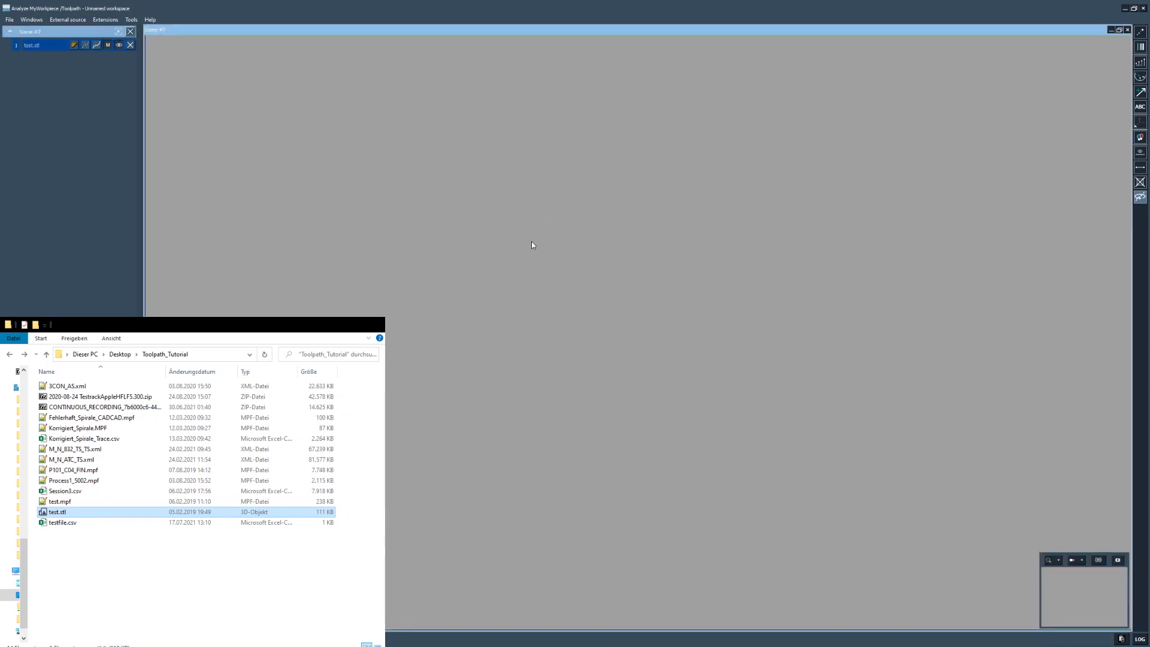
pyautogui.moveTo(578, 295); pyautogui.dragTo(638, 361)
pyautogui.scroll(3, 639, 361)
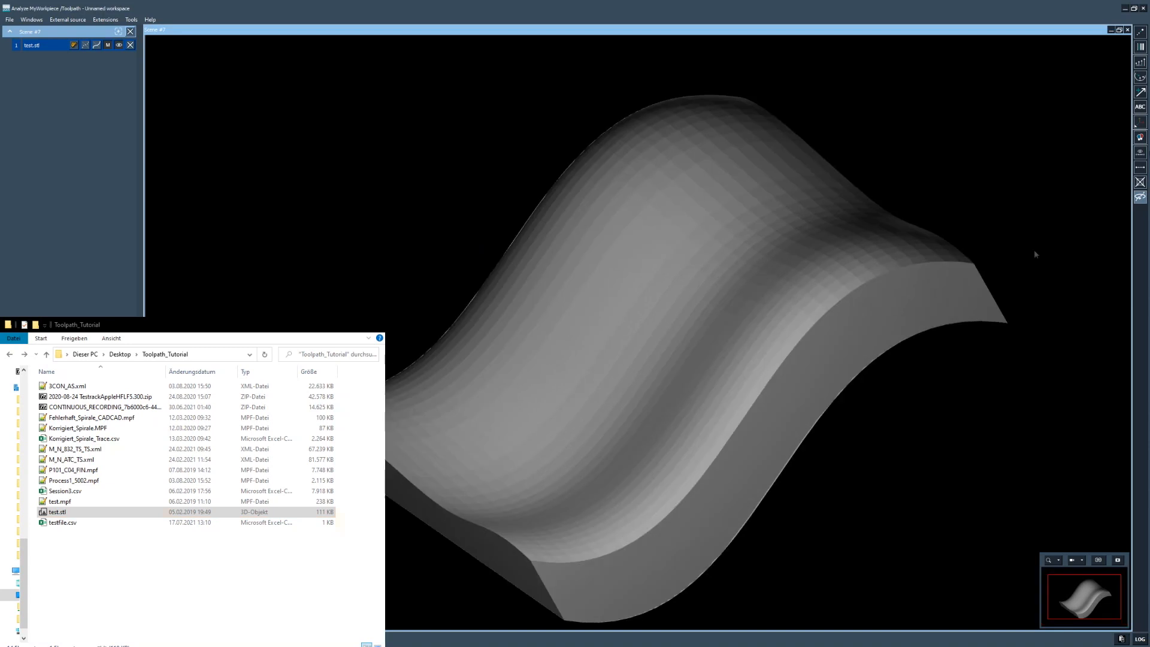
# Step: Toggle the additional lights repeatedly on the test.stl model to compare the shading of its wavy surface, leaving them on
pyautogui.click(1143, 139)
pyautogui.click(1143, 139)
pyautogui.click(1143, 139)
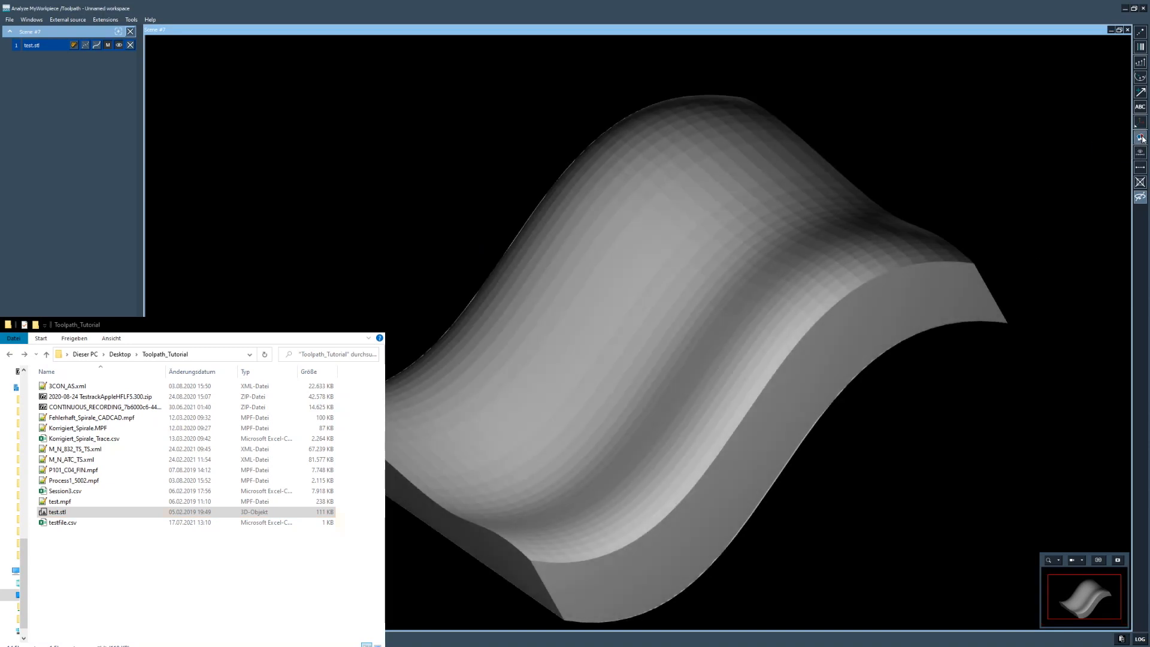
pyautogui.click(1143, 139)
pyautogui.click(1143, 139)
pyautogui.click(1143, 139)
pyautogui.click(1143, 139)
pyautogui.scroll(2, 672, 398)
pyautogui.moveTo(672, 398); pyautogui.dragTo(707, 380)
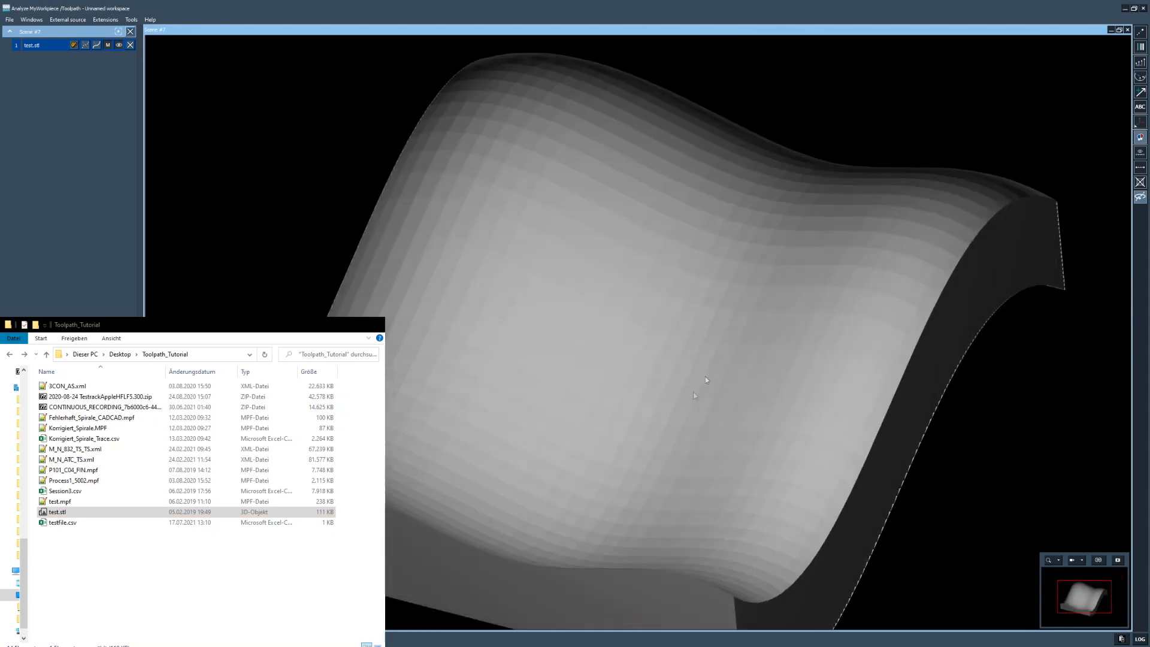
# Step: Compare the shading of the STL model's other sides, including its underside, with the additional lights on and off
pyautogui.click(1141, 137)
pyautogui.moveTo(659, 323); pyautogui.dragTo(671, 395)
pyautogui.click(1140, 137)
pyautogui.click(1141, 137)
pyautogui.moveTo(815, 316); pyautogui.dragTo(863, 233)
pyautogui.click(1141, 139)
pyautogui.click(1141, 138)
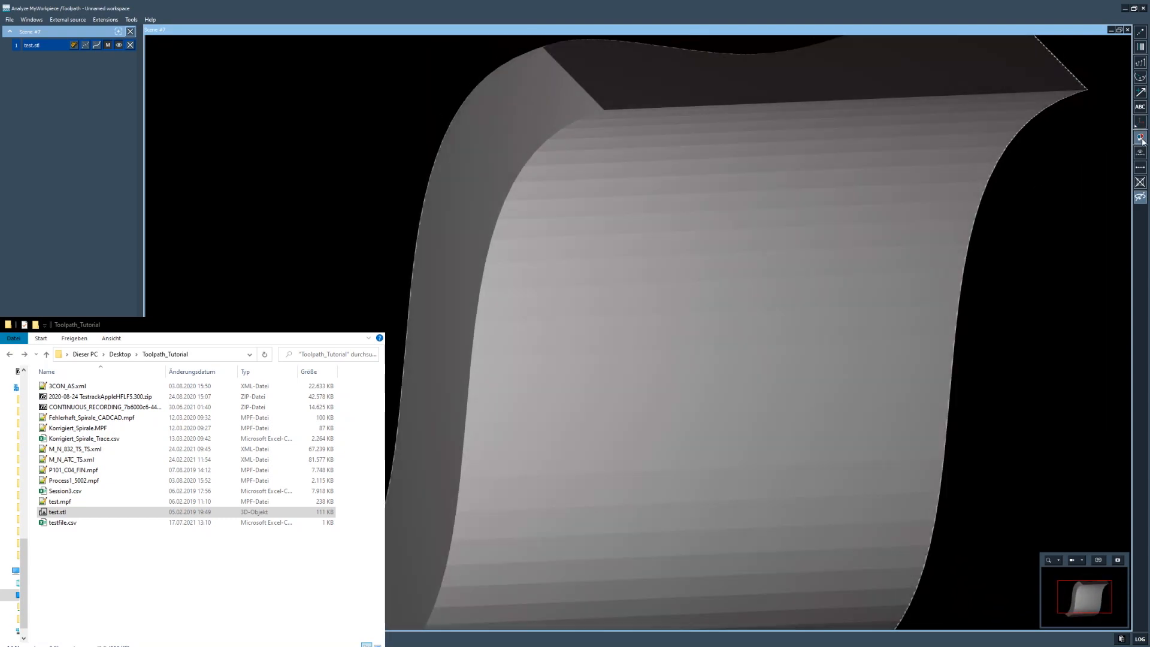
# Step: Tilt the STL model to show its end face and toggle the additional lights on its darker surface
pyautogui.moveTo(642, 372); pyautogui.dragTo(1012, 242)
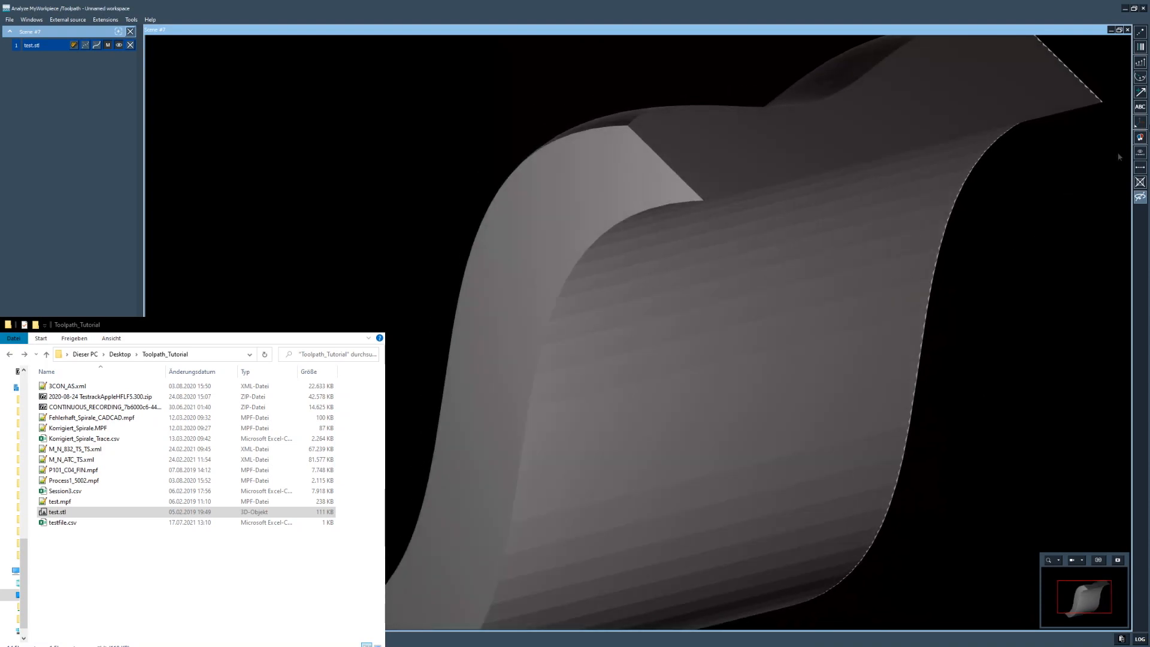
pyautogui.click(1142, 139)
pyautogui.click(1143, 139)
# Step: Close the STL scene and load test.mpf from the Toolpath_Tutorial folder in File Explorer into the empty workspace
pyautogui.click(1128, 30)
pyautogui.moveTo(60, 501); pyautogui.dragTo(411, 336)
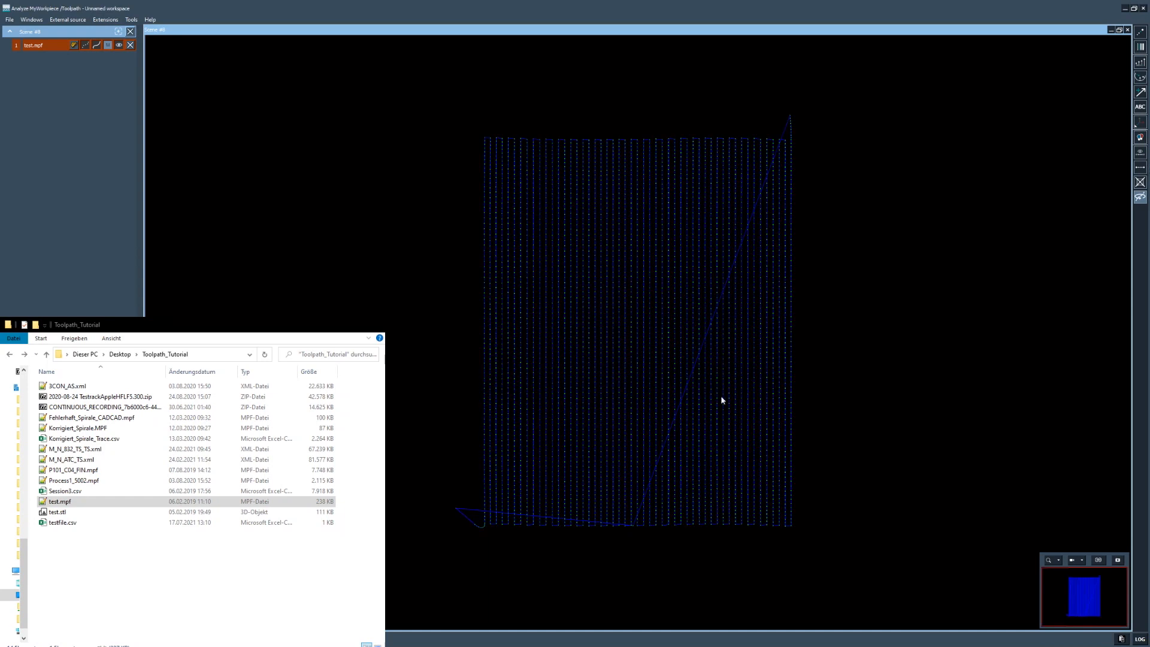
pyautogui.moveTo(679, 403); pyautogui.dragTo(624, 317, button='middle')
pyautogui.scroll(3, 626, 319)
pyautogui.moveTo(652, 357); pyautogui.dragTo(624, 373, button='middle')
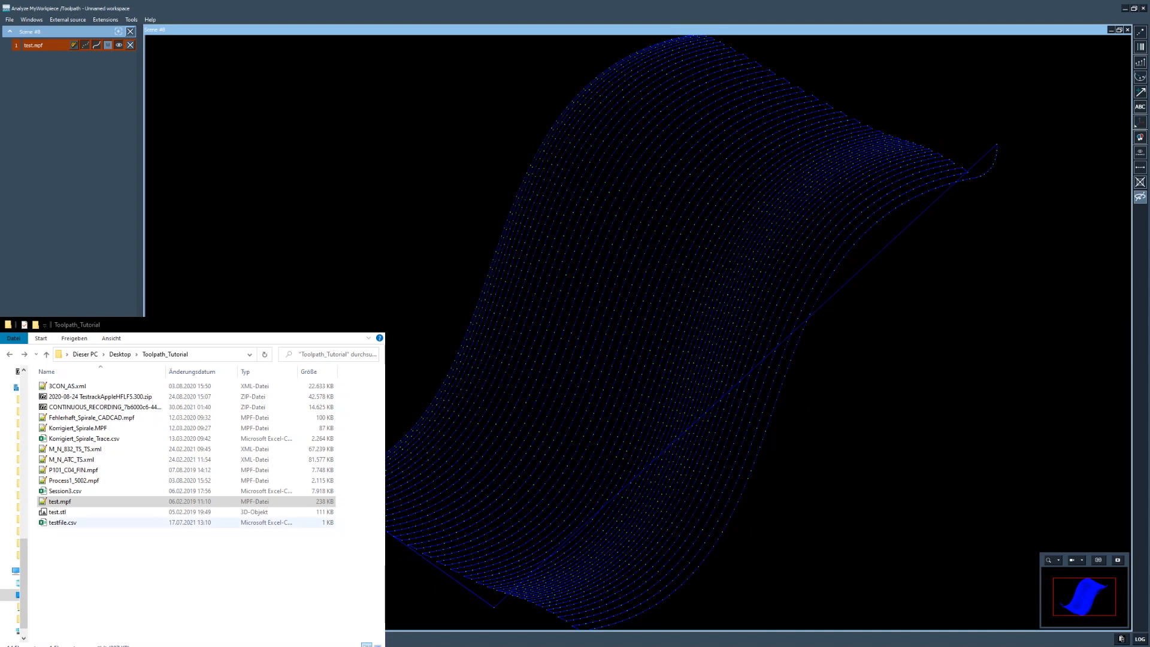
# Step: Add test.stl from File Explorer to the test.mpf scene and hide the STL model
pyautogui.moveTo(57, 512); pyautogui.dragTo(382, 258)
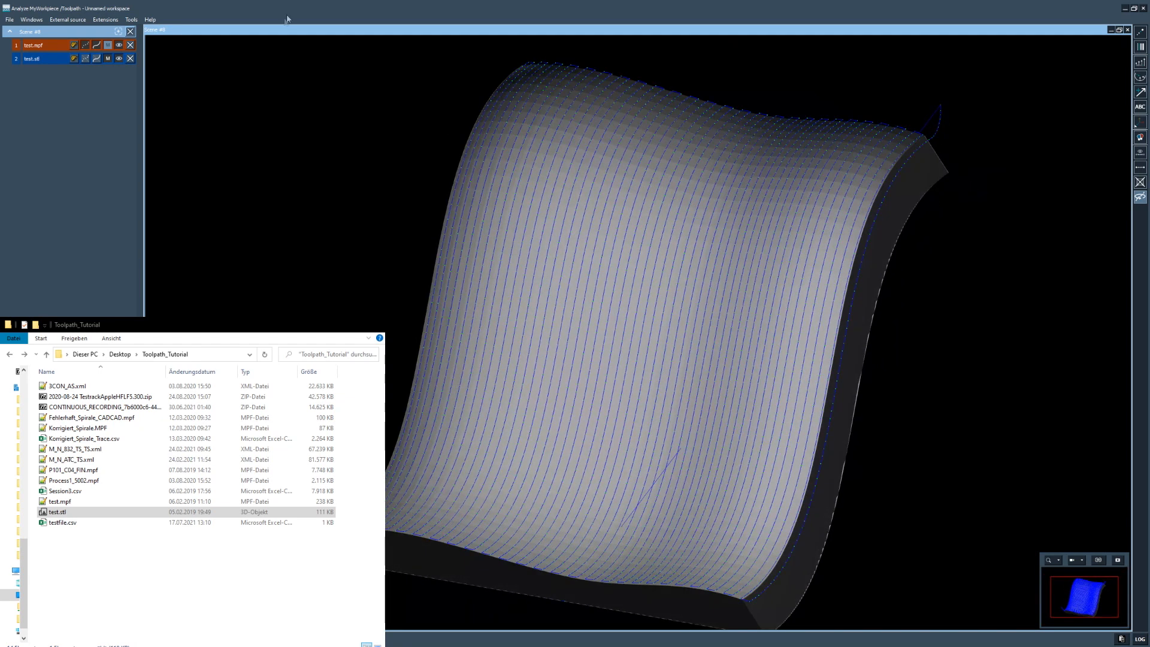
pyautogui.click(119, 58)
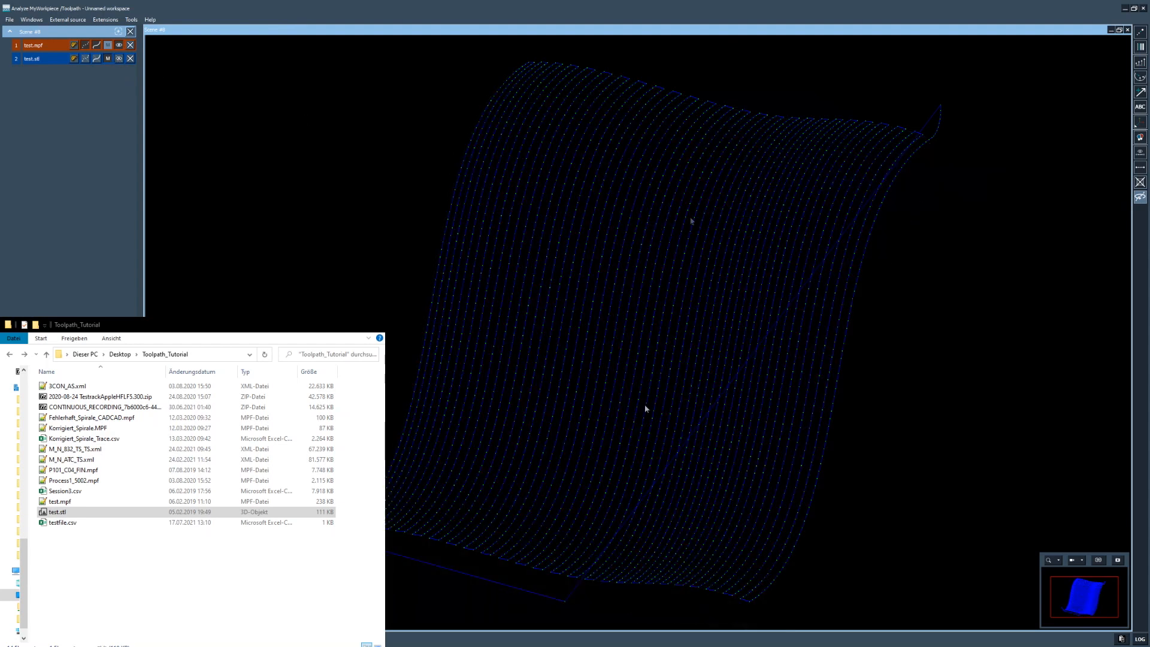
# Step: Box-select a patch of points in the middle of the test.mpf toolpath and show only the selected points
pyautogui.moveTo(514, 251); pyautogui.dragTo(713, 386)
pyautogui.click(1140, 153)
pyautogui.scroll(1, 704, 310)
pyautogui.moveTo(704, 307); pyautogui.dragTo(667, 312)
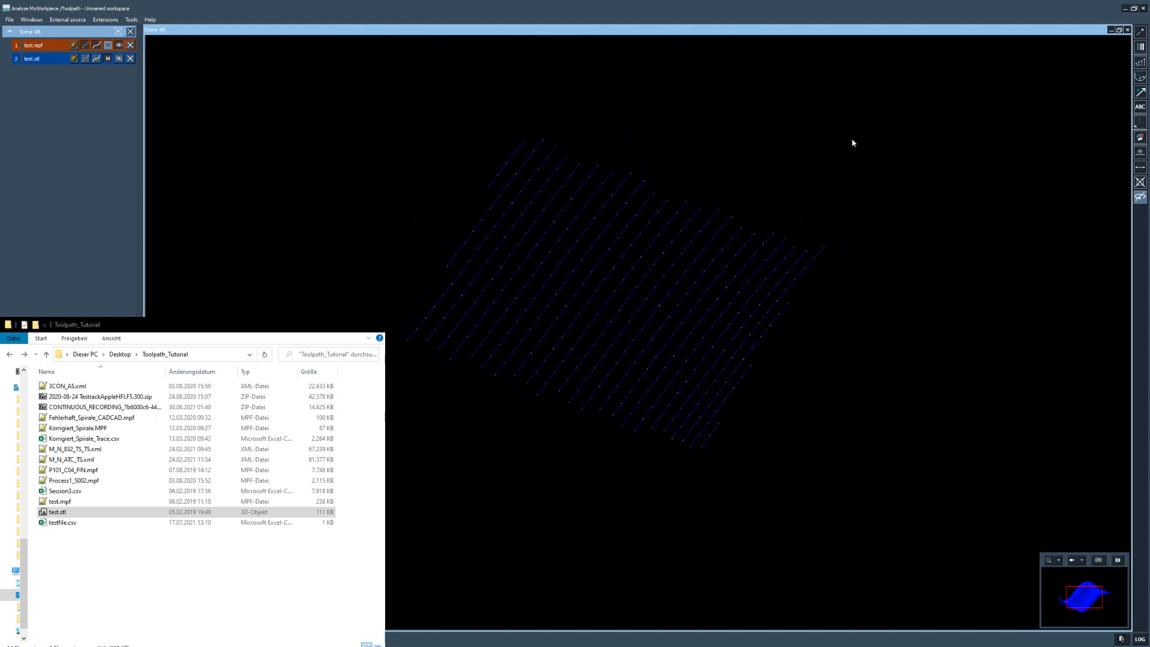
# Step: Switch repeatedly between the isolated patch and the full toolpath to compare both displays
pyautogui.click(1143, 157)
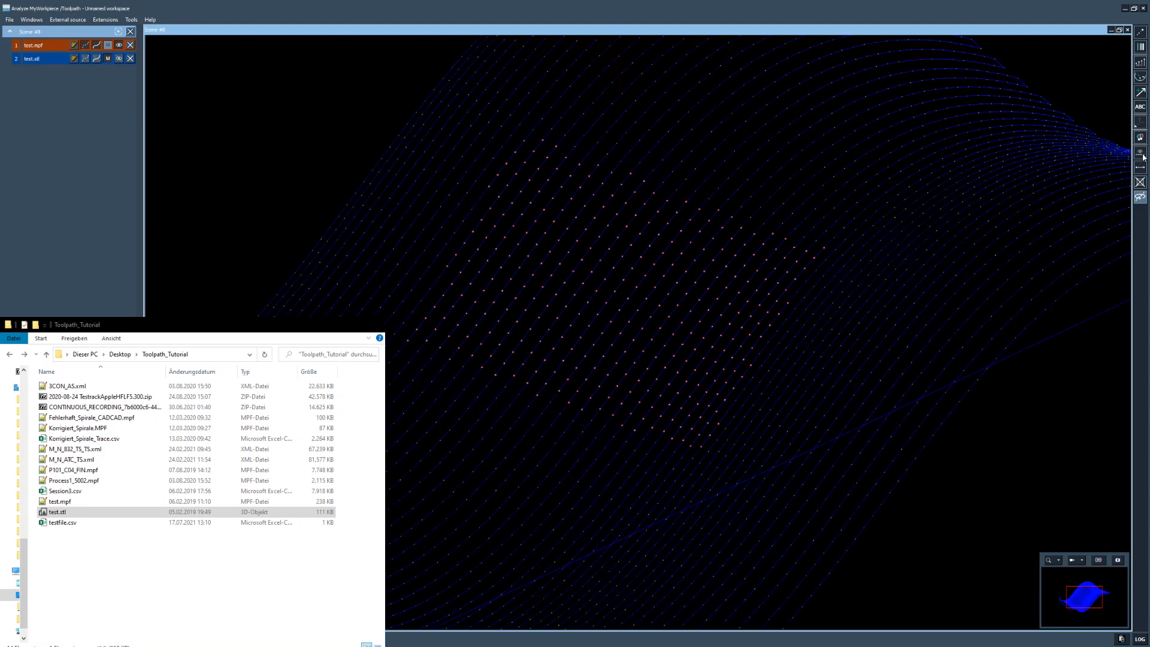
pyautogui.click(1143, 158)
pyautogui.click(1143, 158)
pyautogui.click(1143, 155)
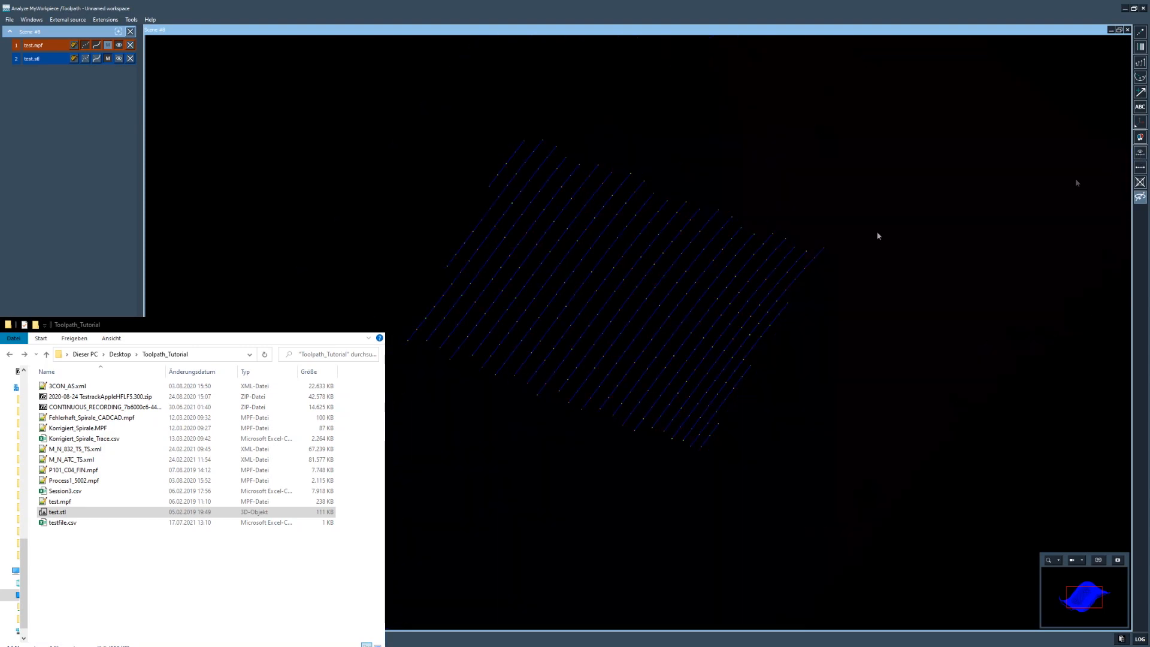
pyautogui.click(1143, 154)
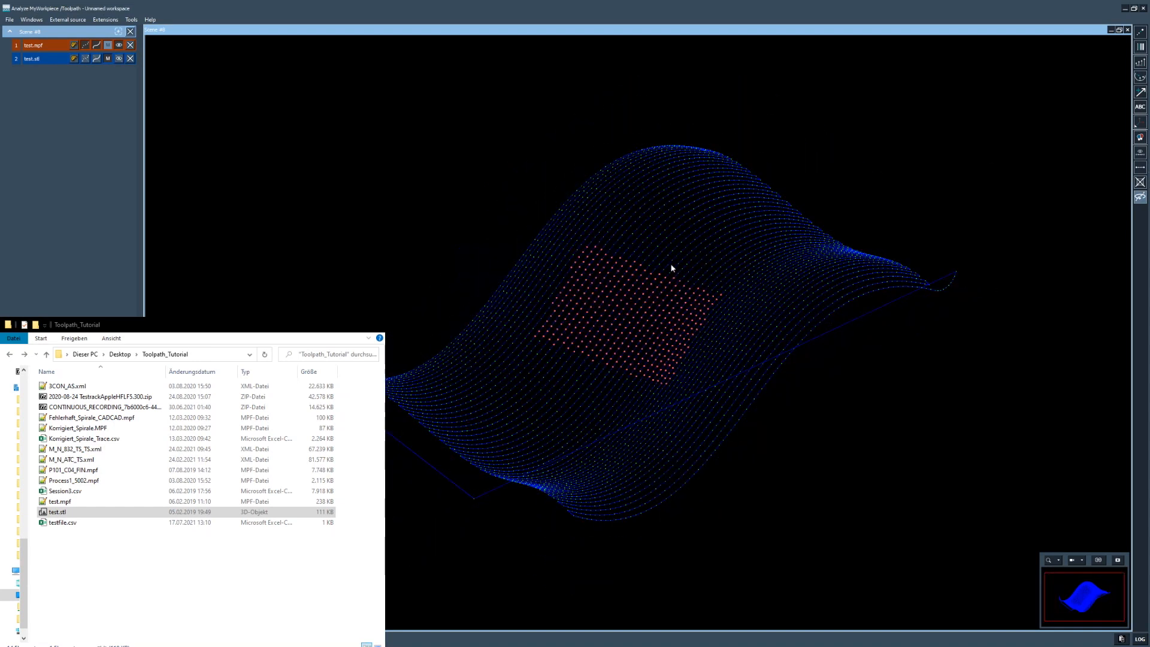
pyautogui.click(1138, 154)
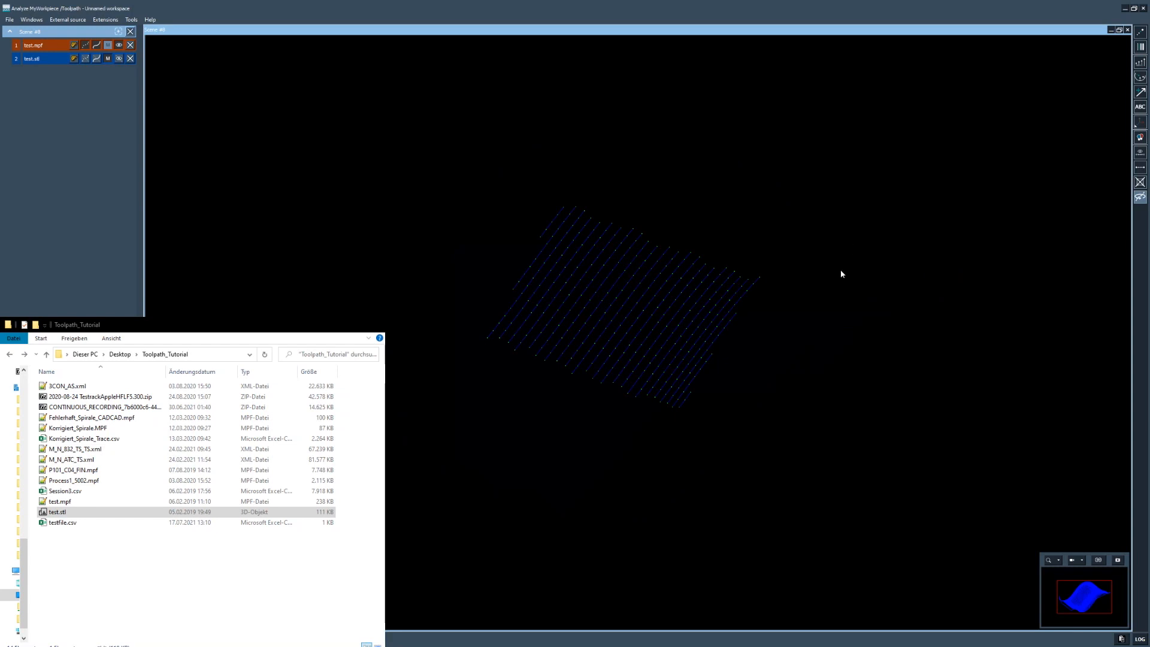
pyautogui.click(1141, 154)
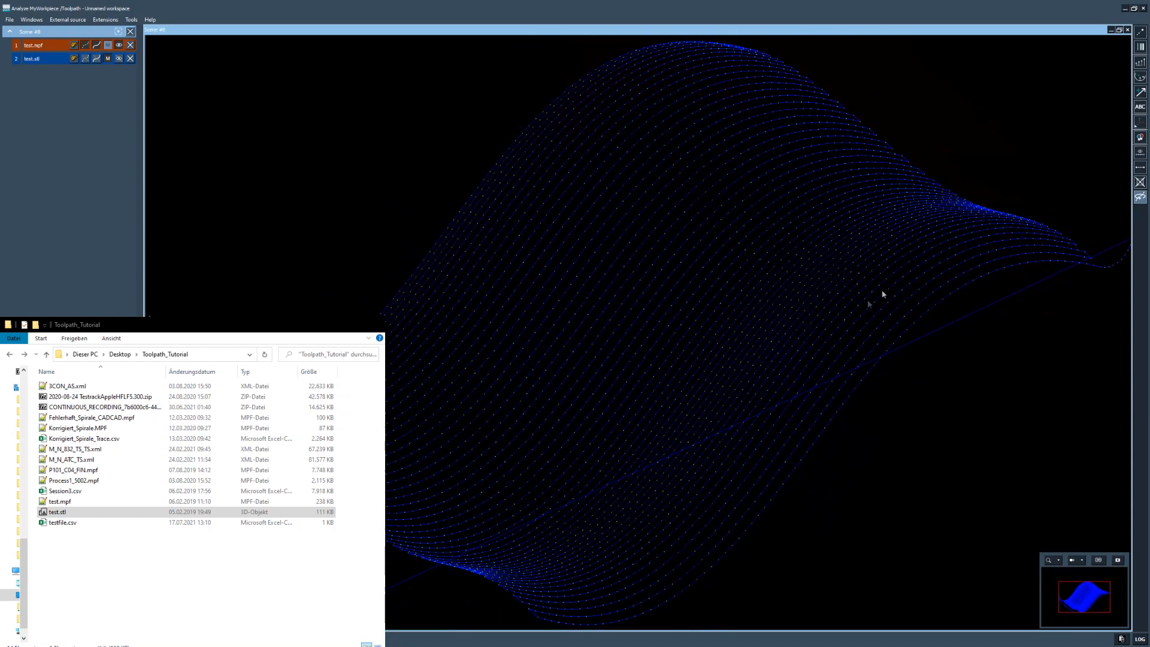
# Step: Box-select another patch of points in the middle of the toolpath and isolate it
pyautogui.moveTo(615, 229); pyautogui.dragTo(801, 346)
pyautogui.click(1140, 152)
pyautogui.scroll(5, 802, 255)
pyautogui.moveTo(796, 254); pyautogui.dragTo(765, 270, button='middle')
# Step: Select a smaller group of points inside the isolated patch and try the yellow and orange vector displays on it
pyautogui.moveTo(634, 228); pyautogui.dragTo(838, 329)
pyautogui.click(1141, 62)
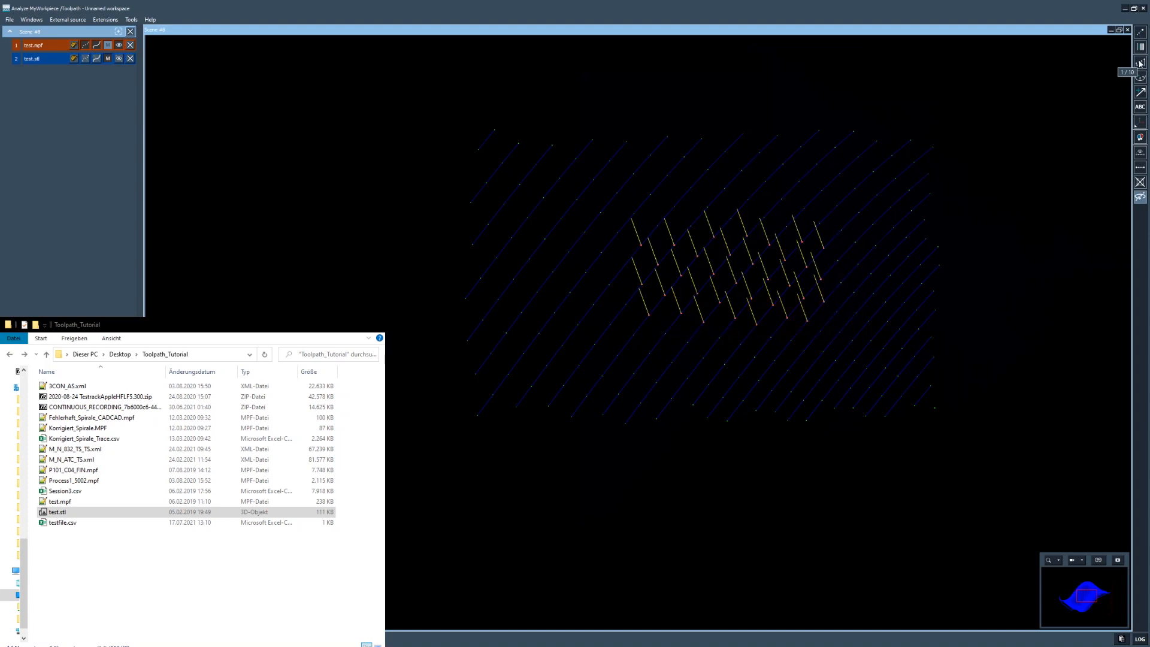
pyautogui.click(1140, 66)
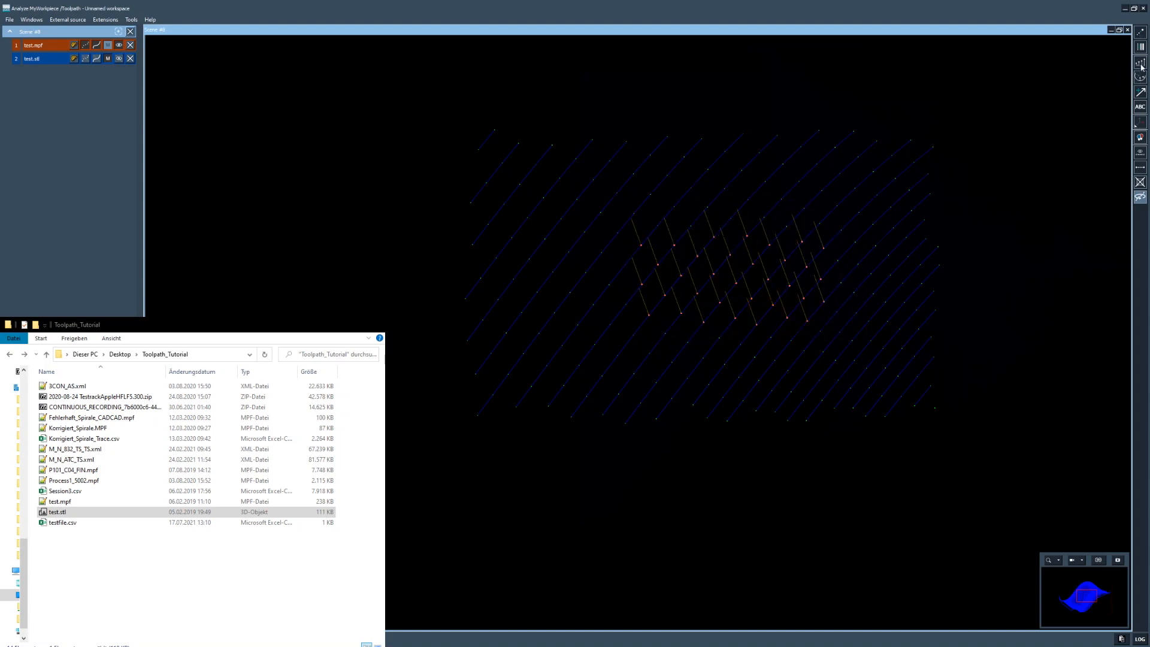
pyautogui.click(1141, 78)
pyautogui.click(1141, 78)
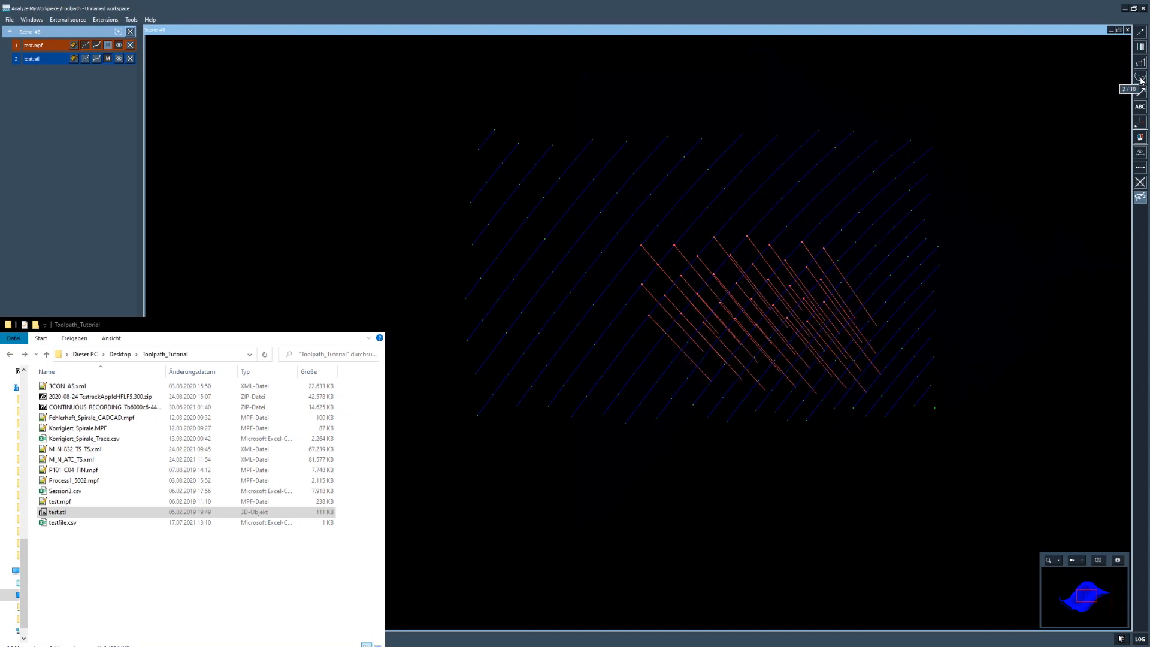
pyautogui.moveTo(796, 325); pyautogui.dragTo(762, 297)
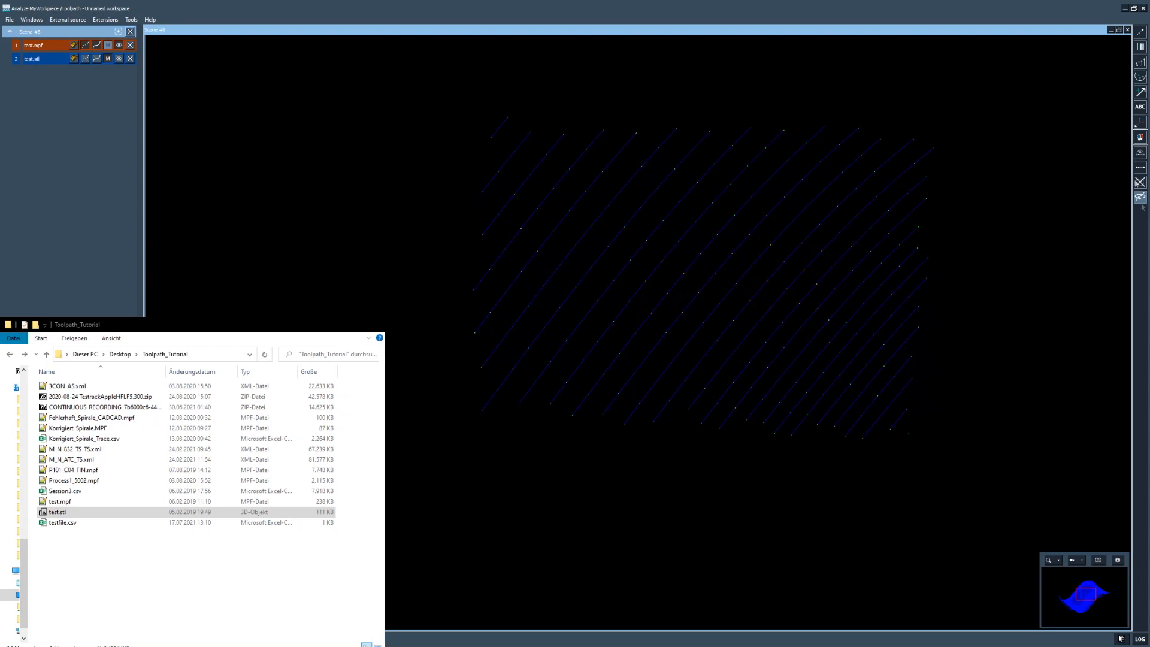
# Step: Pick two points on separate lines of the full toolpath and select all points between them
pyautogui.scroll(-10, 729, 313)
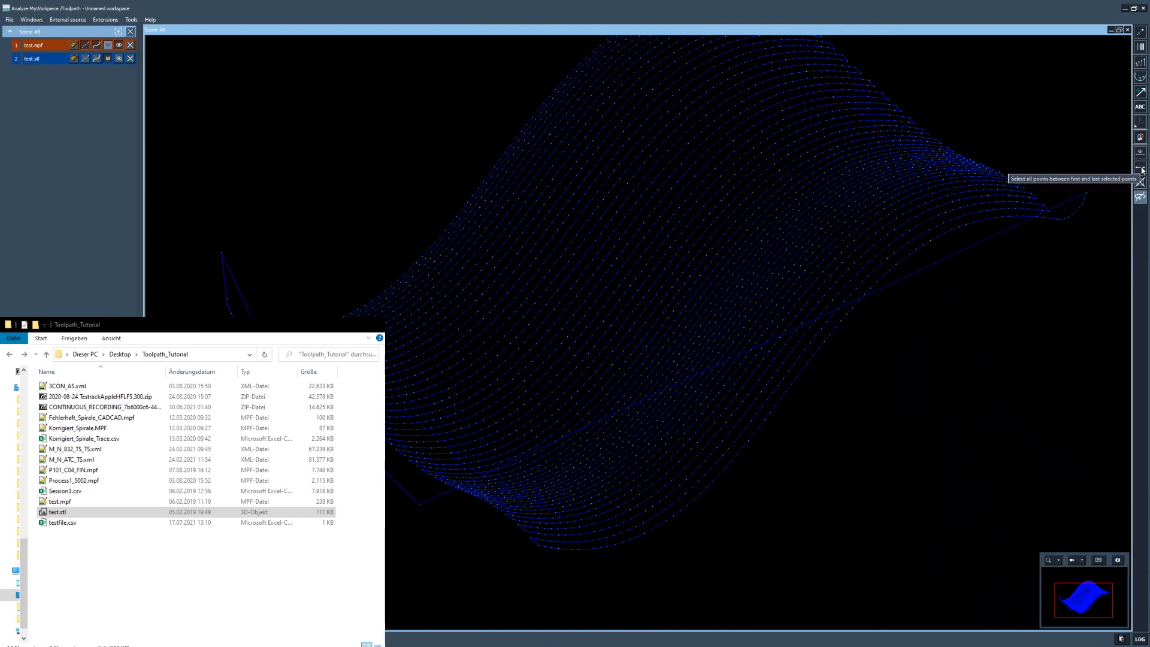
pyautogui.scroll(4, 416, 436)
pyautogui.scroll(-4, 642, 321)
pyautogui.moveTo(641, 321); pyautogui.dragTo(812, 421)
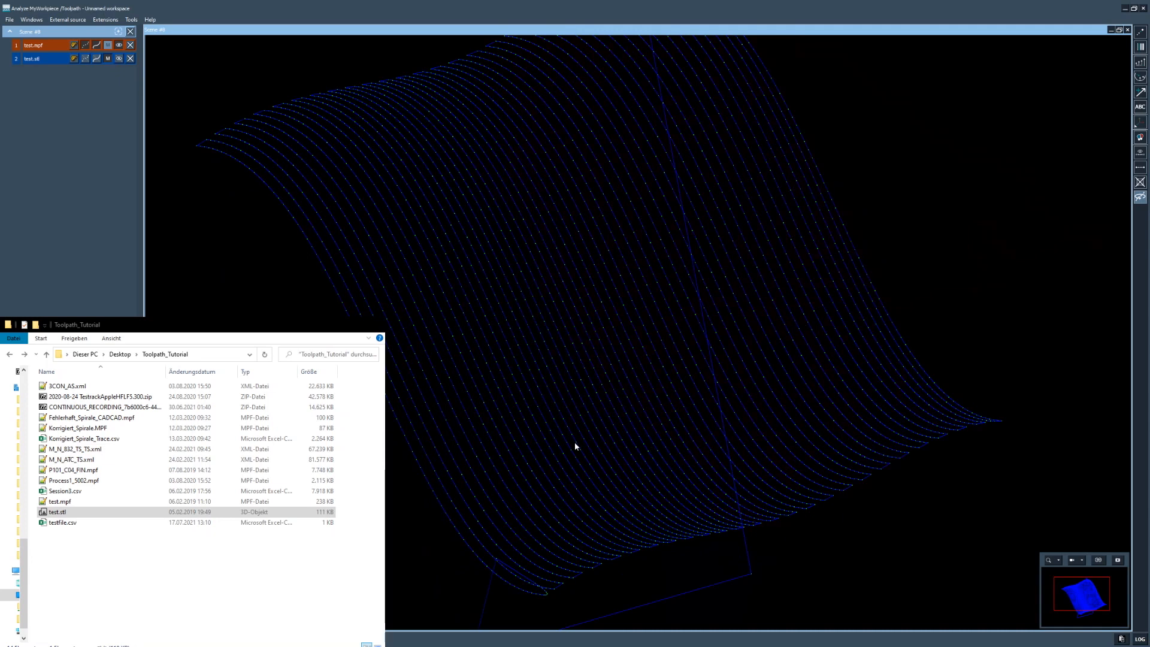
pyautogui.scroll(6, 630, 371)
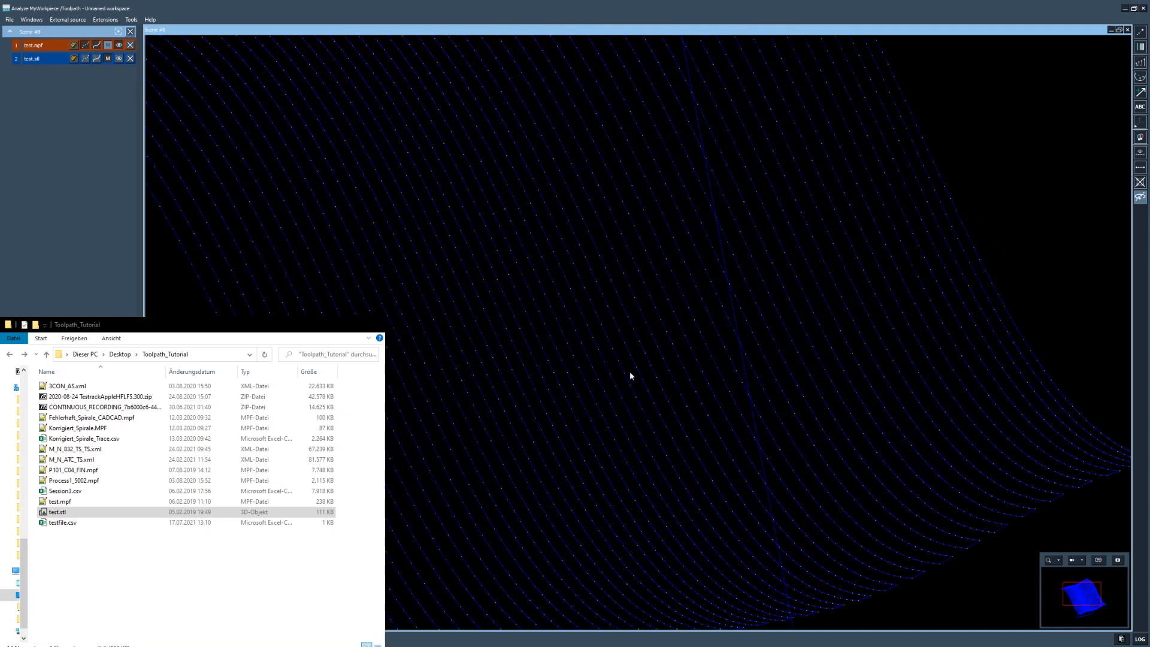
pyautogui.scroll(-2, 637, 365)
pyautogui.click(497, 328)
pyautogui.scroll(-1, 1023, 241)
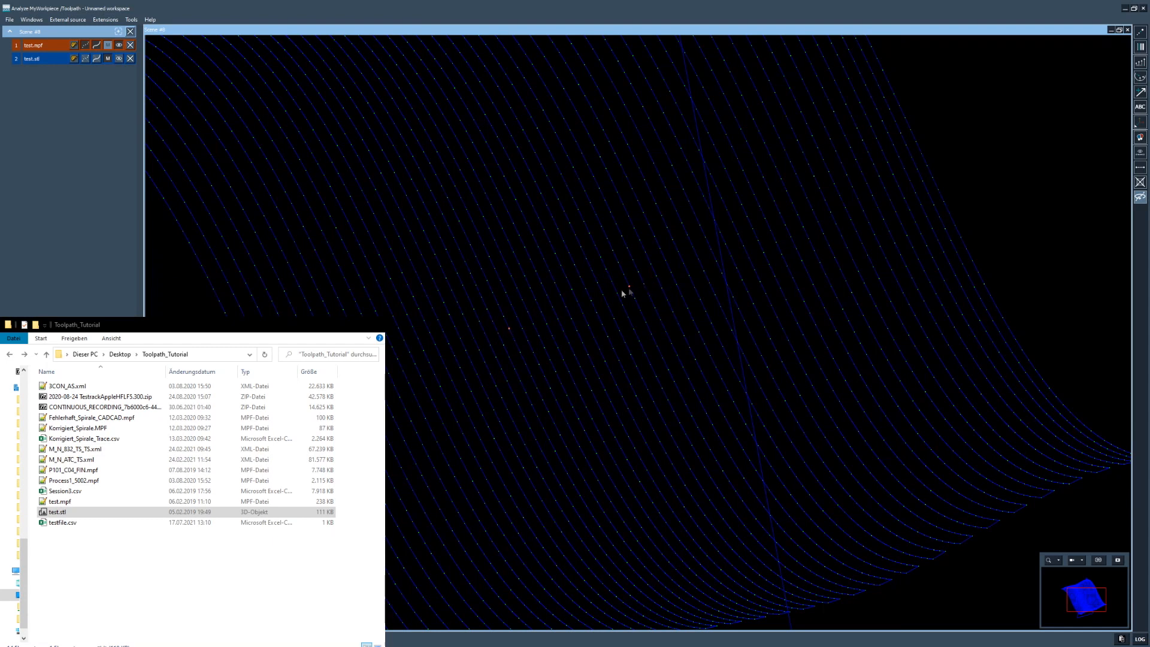
pyautogui.click(1140, 169)
pyautogui.scroll(-10, 568, 404)
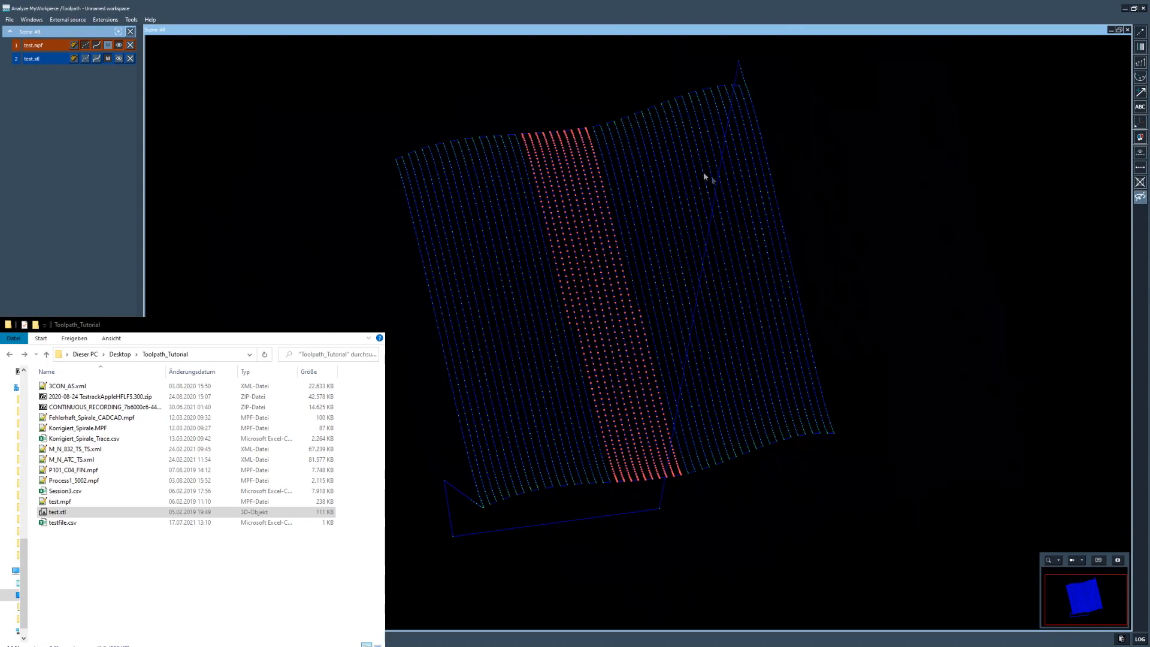
# Step: Clear the selection, box-select bands of points across and along the toolpath, and deselect all points again
pyautogui.click(1140, 182)
pyautogui.moveTo(616, 311); pyautogui.dragTo(614, 275, button='middle')
pyautogui.moveTo(398, 241); pyautogui.dragTo(857, 307)
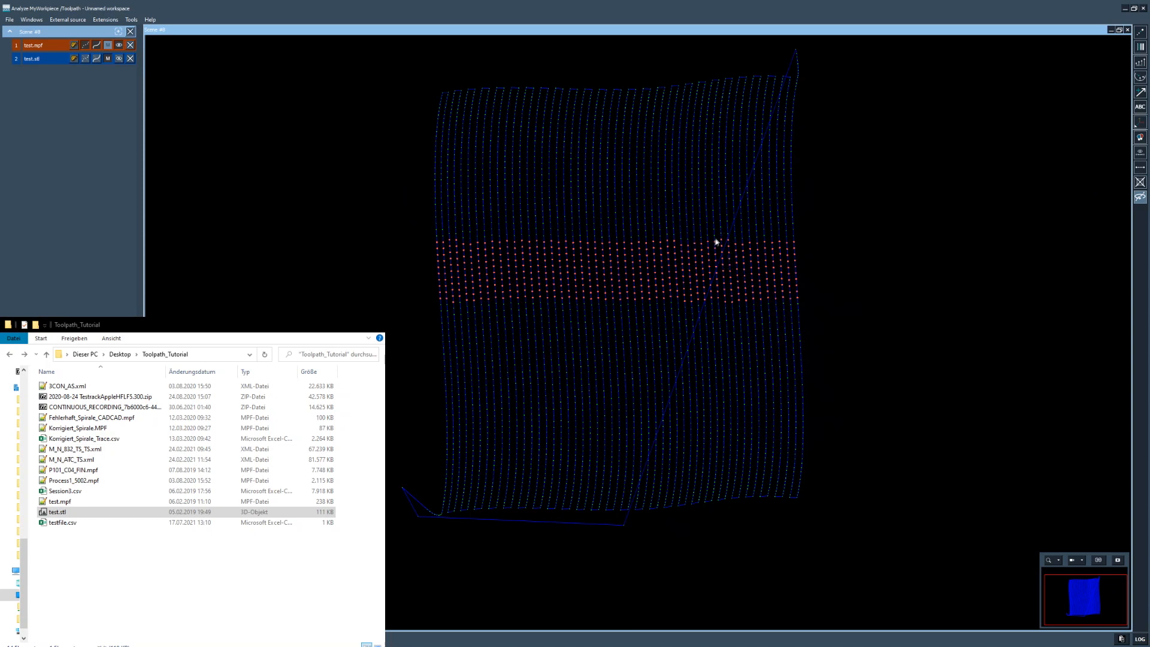
pyautogui.moveTo(408, 252); pyautogui.dragTo(940, 322)
pyautogui.moveTo(632, 75); pyautogui.dragTo(683, 343)
pyautogui.click(1142, 182)
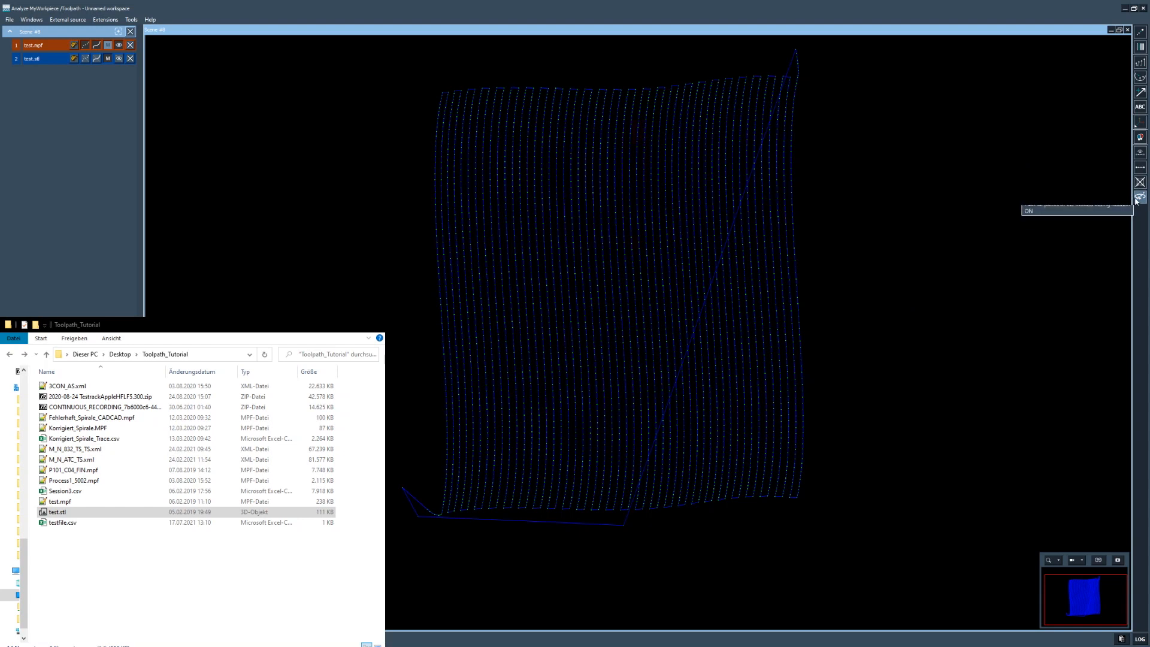
# Step: Examine how the toolpath's points are drawn during rotation and zooming with point hiding during movement enabled
pyautogui.moveTo(921, 248); pyautogui.dragTo(726, 289)
pyautogui.scroll(3, 683, 290)
pyautogui.scroll(1, 720, 281)
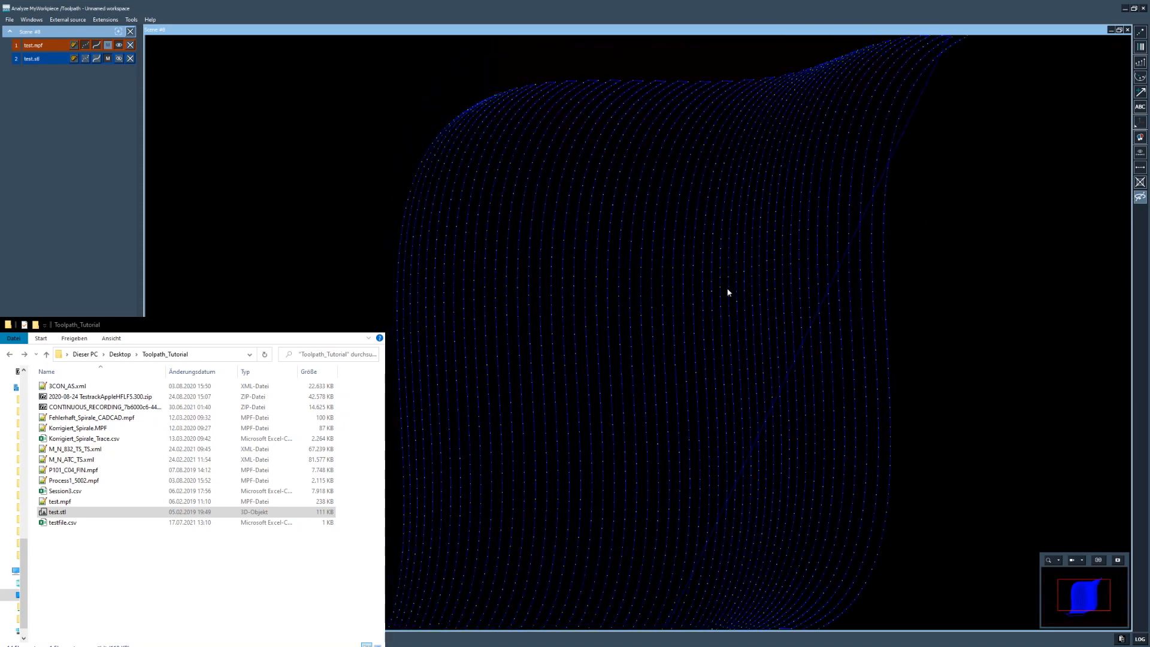
pyautogui.scroll(-2, 724, 293)
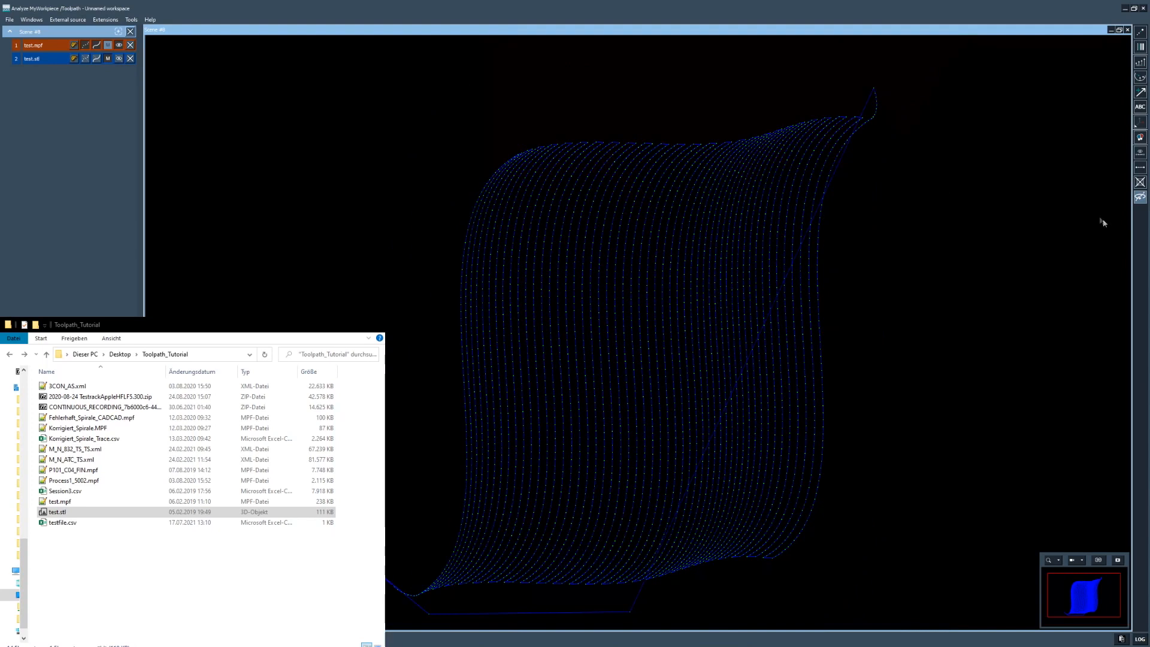
pyautogui.moveTo(843, 273)
pyautogui.mouseDown()
pyautogui.moveTo(813, 289)
pyautogui.moveTo(895, 273)
pyautogui.moveTo(939, 240)
pyautogui.moveTo(822, 250)
pyautogui.moveTo(840, 236)
pyautogui.moveTo(832, 286)
pyautogui.mouseUp()
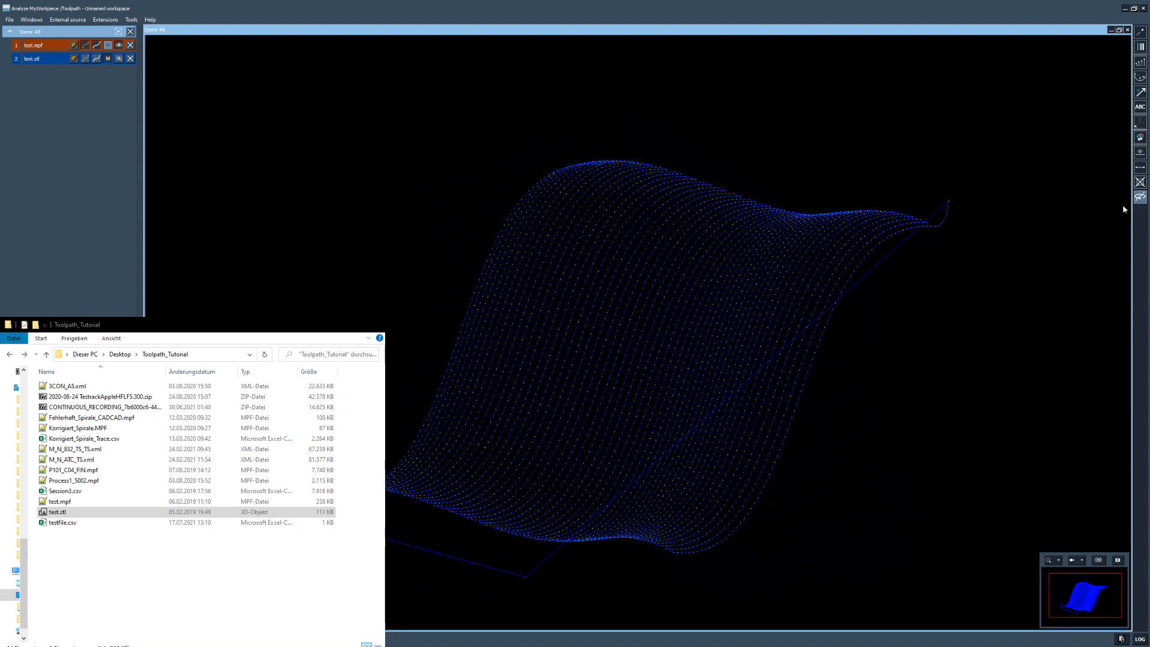
pyautogui.moveTo(698, 407); pyautogui.dragTo(724, 330)
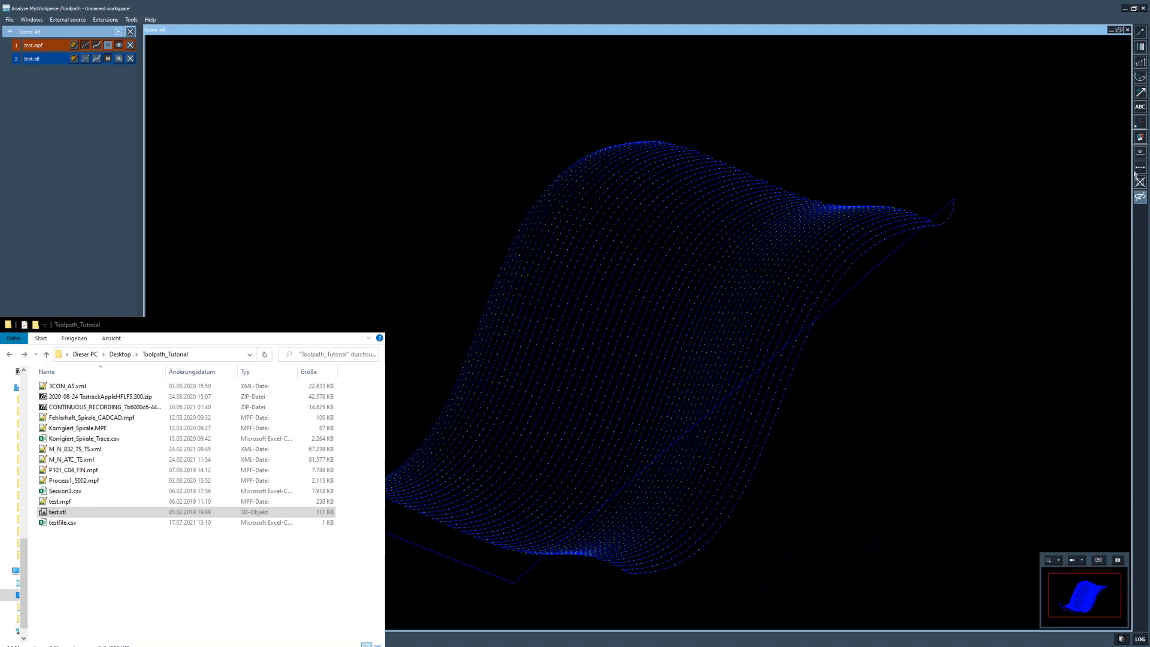
pyautogui.moveTo(525, 463)
pyautogui.mouseDown()
pyautogui.moveTo(568, 434)
pyautogui.moveTo(698, 437)
pyautogui.moveTo(762, 424)
pyautogui.moveTo(552, 403)
pyautogui.moveTo(539, 431)
pyautogui.moveTo(469, 439)
pyautogui.moveTo(486, 424)
pyautogui.moveTo(587, 458)
pyautogui.moveTo(627, 416)
pyautogui.moveTo(660, 411)
pyautogui.moveTo(731, 414)
pyautogui.moveTo(755, 430)
pyautogui.moveTo(688, 434)
pyautogui.moveTo(706, 406)
pyautogui.moveTo(704, 416)
pyautogui.moveTo(693, 403)
pyautogui.moveTo(729, 262)
pyautogui.mouseUp()
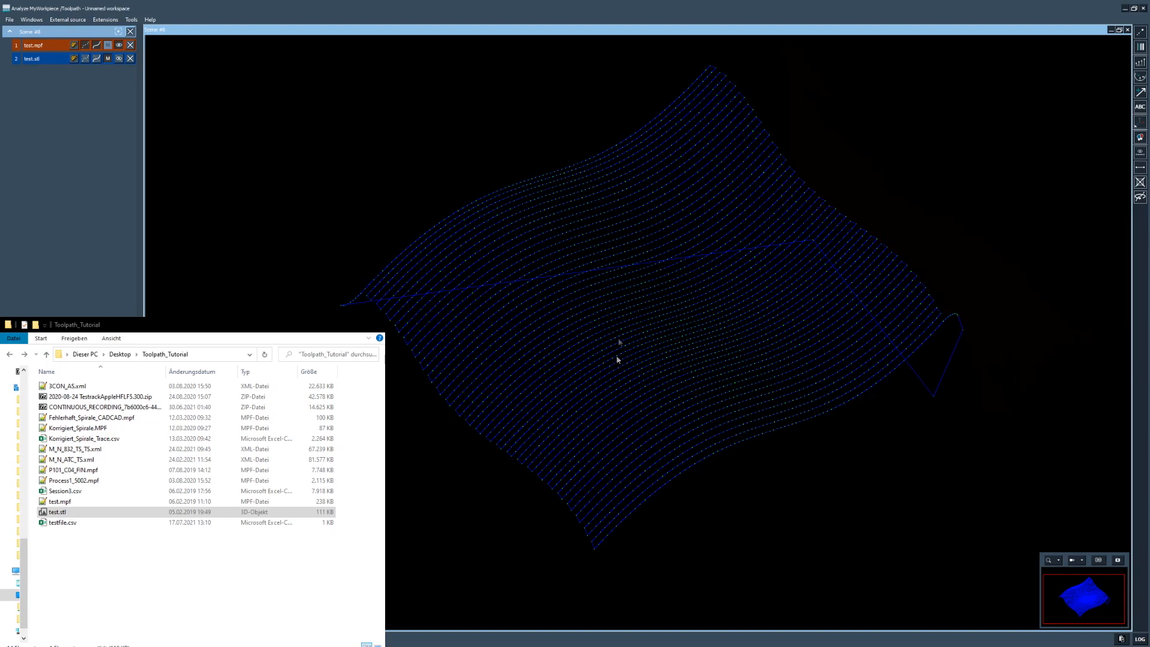
# Step: Turn off the hiding of points during view movement and check the toolpath while rotating it
pyautogui.moveTo(707, 424); pyautogui.dragTo(583, 341)
pyautogui.click(1140, 197)
pyautogui.moveTo(829, 296); pyautogui.dragTo(547, 293)
pyautogui.scroll(4, 589, 377)
pyautogui.moveTo(589, 377); pyautogui.dragTo(804, 229)
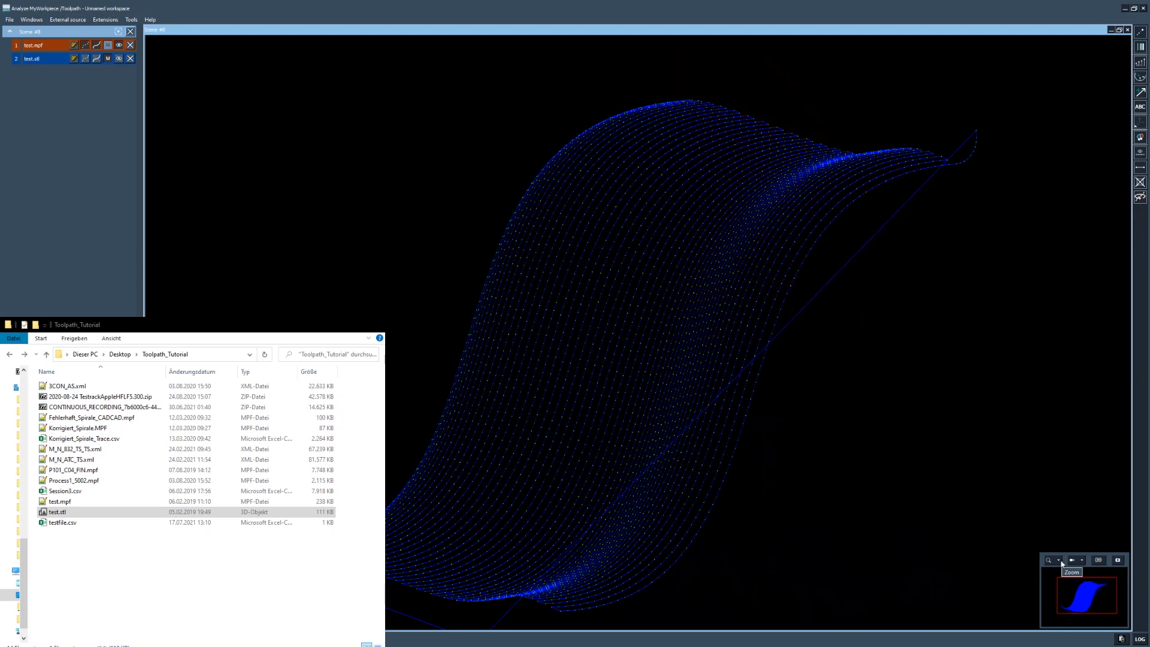
# Step: Examine the toolpath lines at close range by zooming in and out on different regions of the surface
pyautogui.scroll(5, 707, 405)
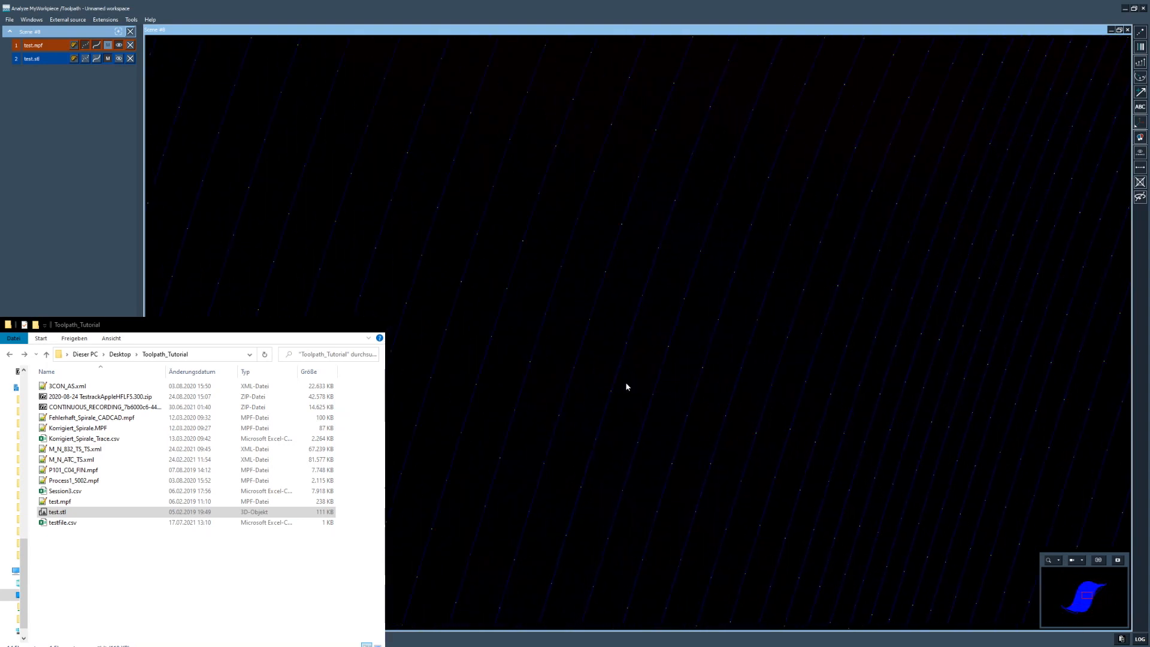
pyautogui.scroll(3, 626, 388)
pyautogui.scroll(-5, 695, 250)
pyautogui.scroll(5, 659, 395)
pyautogui.scroll(-4, 745, 402)
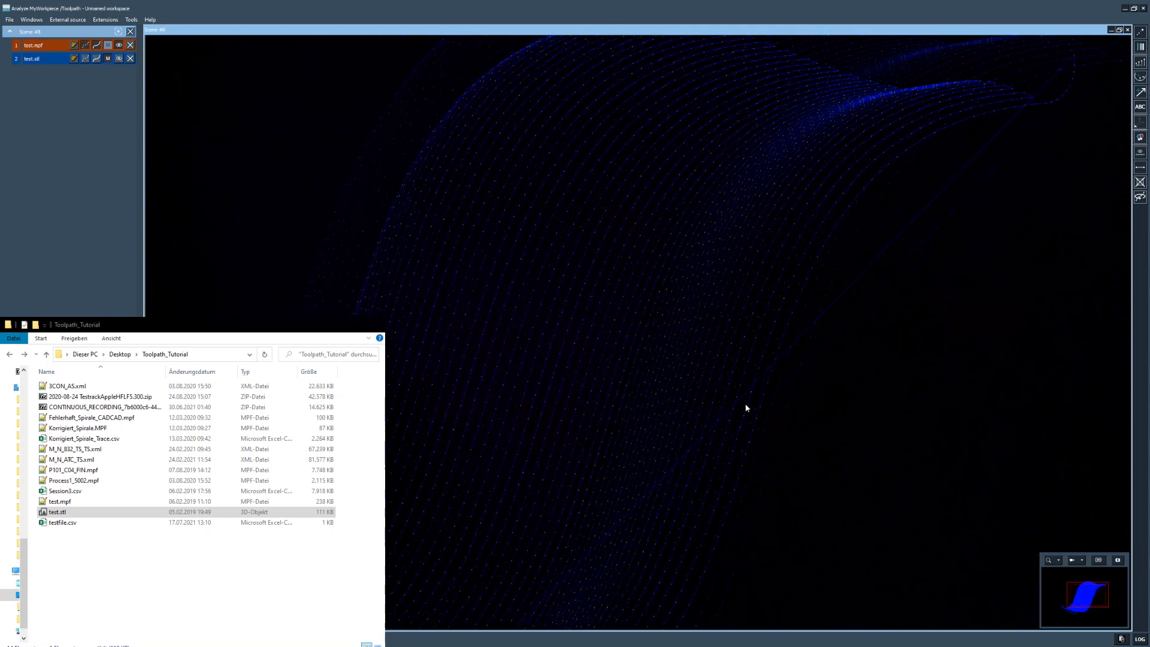
pyautogui.scroll(5, 728, 384)
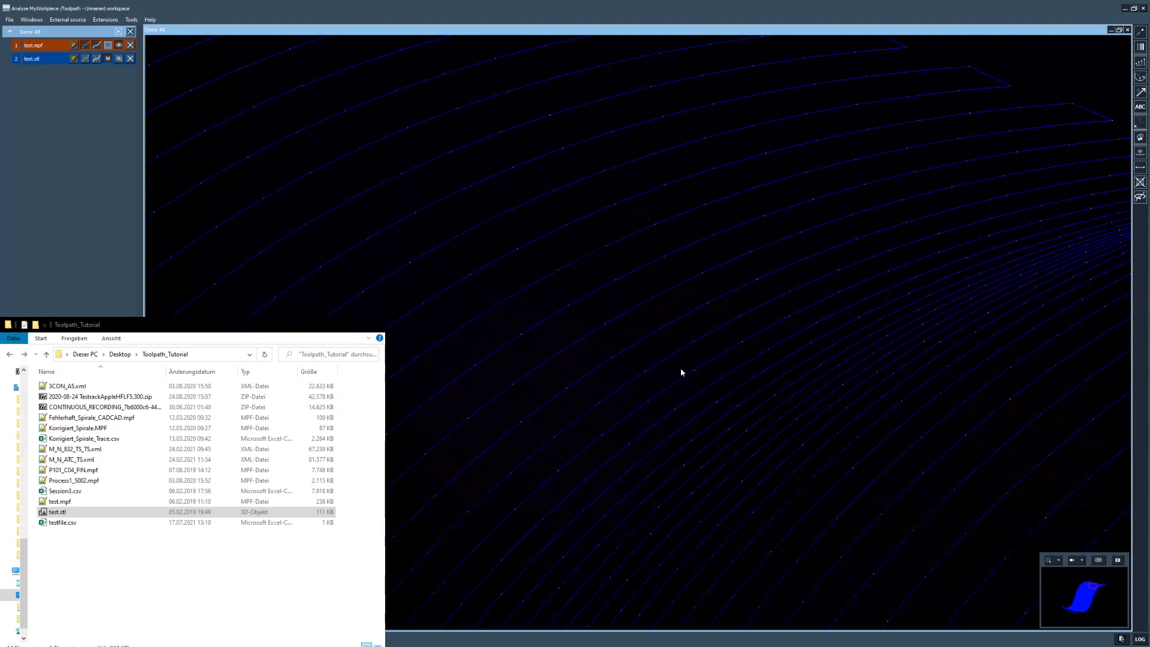
pyautogui.scroll(-2, 689, 368)
pyautogui.scroll(3, 686, 367)
# Step: Examine the converging toolpath lines near the surface's bend from several angles and distances
pyautogui.moveTo(618, 298); pyautogui.dragTo(643, 311)
pyautogui.moveTo(629, 262); pyautogui.dragTo(733, 273)
pyautogui.moveTo(683, 233); pyautogui.dragTo(710, 276)
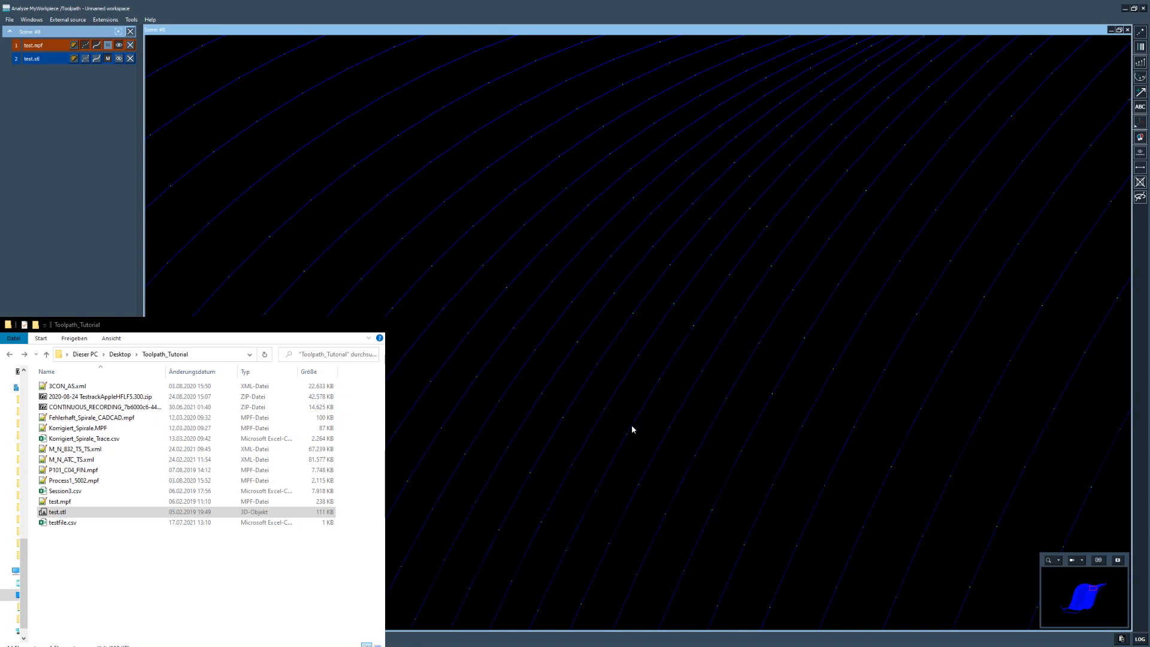
pyautogui.scroll(-8, 632, 426)
pyautogui.scroll(8, 634, 427)
pyautogui.scroll(-6, 643, 323)
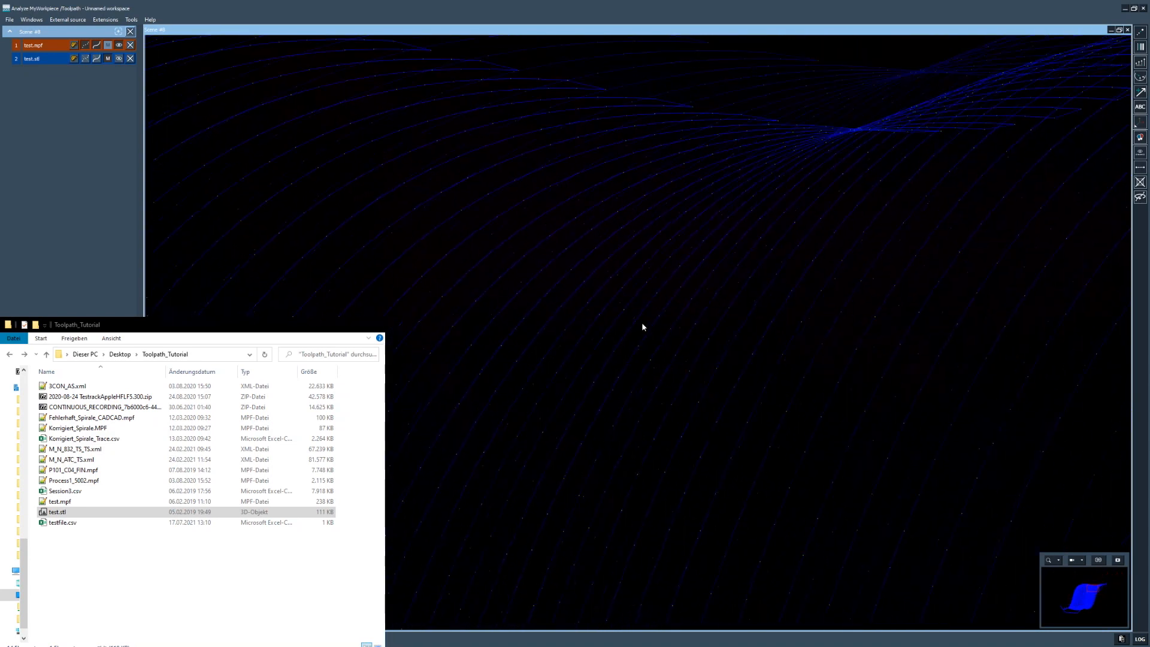
# Step: Enlarge the point markers along the toolpath lines
pyautogui.moveTo(643, 324); pyautogui.dragTo(953, 72)
pyautogui.scroll(7, 718, 295)
pyautogui.moveTo(704, 266); pyautogui.dragTo(663, 368)
pyautogui.scroll(5, 664, 362)
pyautogui.moveTo(669, 327); pyautogui.dragTo(637, 364)
pyautogui.click(1142, 32)
# Step: Select an end point of a line at the toolpath's edge and centre the view on it
pyautogui.scroll(-2, 620, 447)
pyautogui.moveTo(650, 406); pyautogui.dragTo(661, 402)
pyautogui.moveTo(603, 463); pyautogui.dragTo(629, 239)
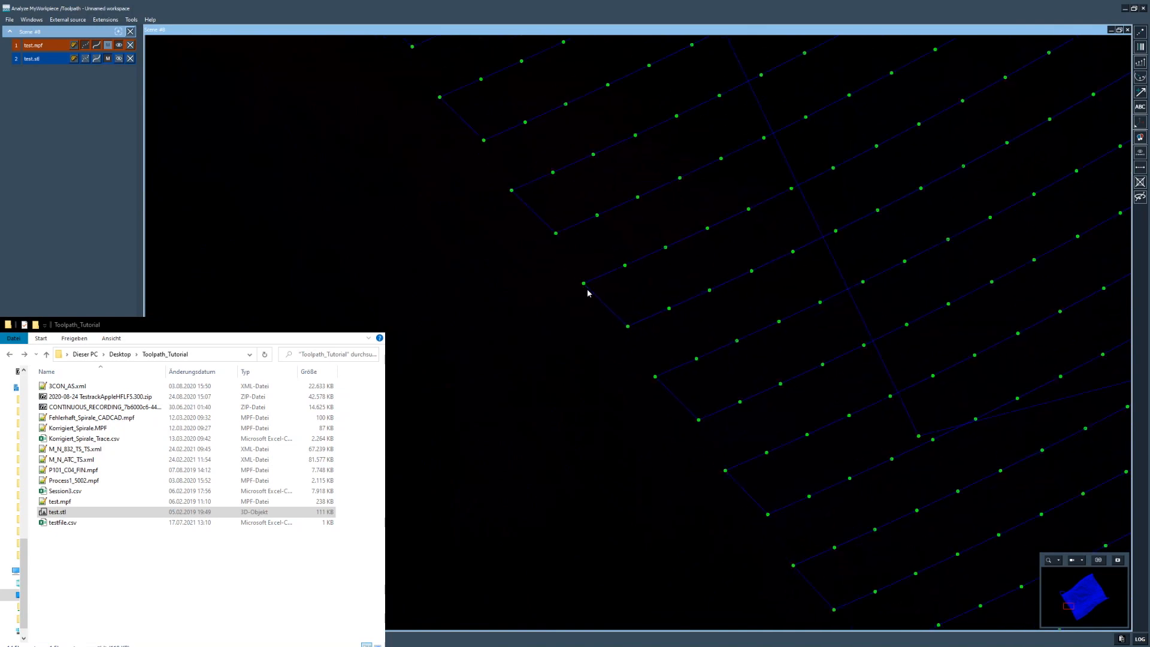
pyautogui.doubleClick(583, 283)
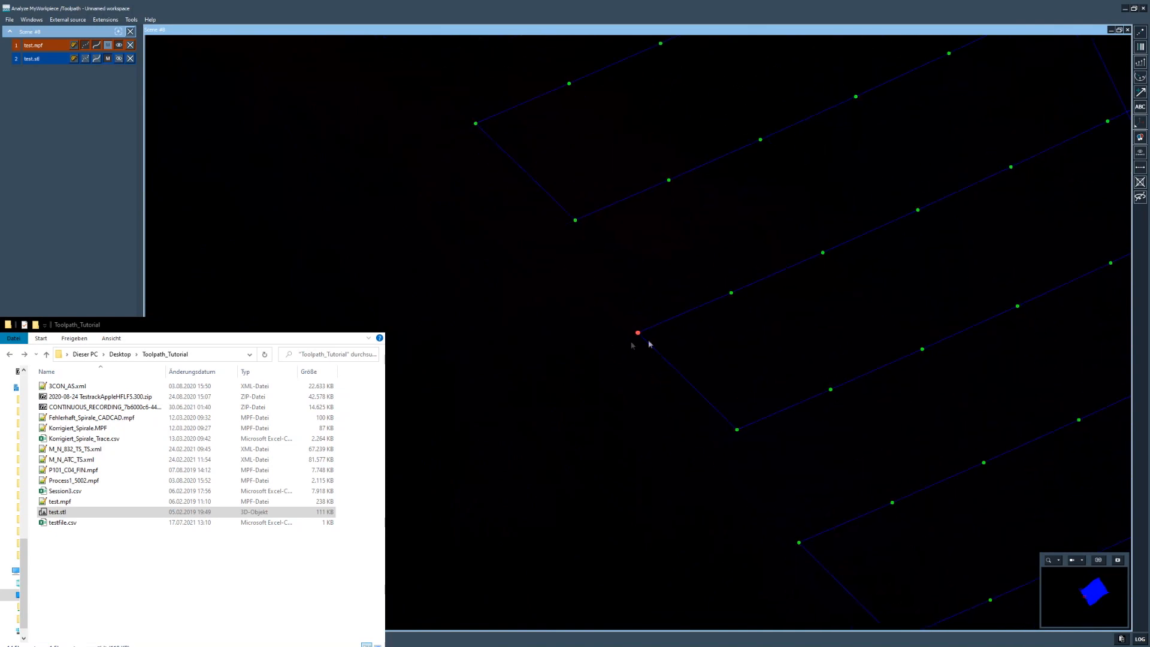
# Step: Orbit around the selected end point and examine the toolpath's edge lines from far and near
pyautogui.moveTo(646, 340)
pyautogui.mouseDown()
pyautogui.moveTo(724, 260)
pyautogui.moveTo(868, 180)
pyautogui.moveTo(860, 236)
pyautogui.moveTo(581, 424)
pyautogui.moveTo(370, 449)
pyautogui.moveTo(323, 395)
pyautogui.moveTo(535, 394)
pyautogui.moveTo(631, 334)
pyautogui.moveTo(567, 434)
pyautogui.moveTo(639, 354)
pyautogui.mouseUp()
pyautogui.moveTo(677, 314); pyautogui.dragTo(539, 411)
pyautogui.scroll(-10, 543, 387)
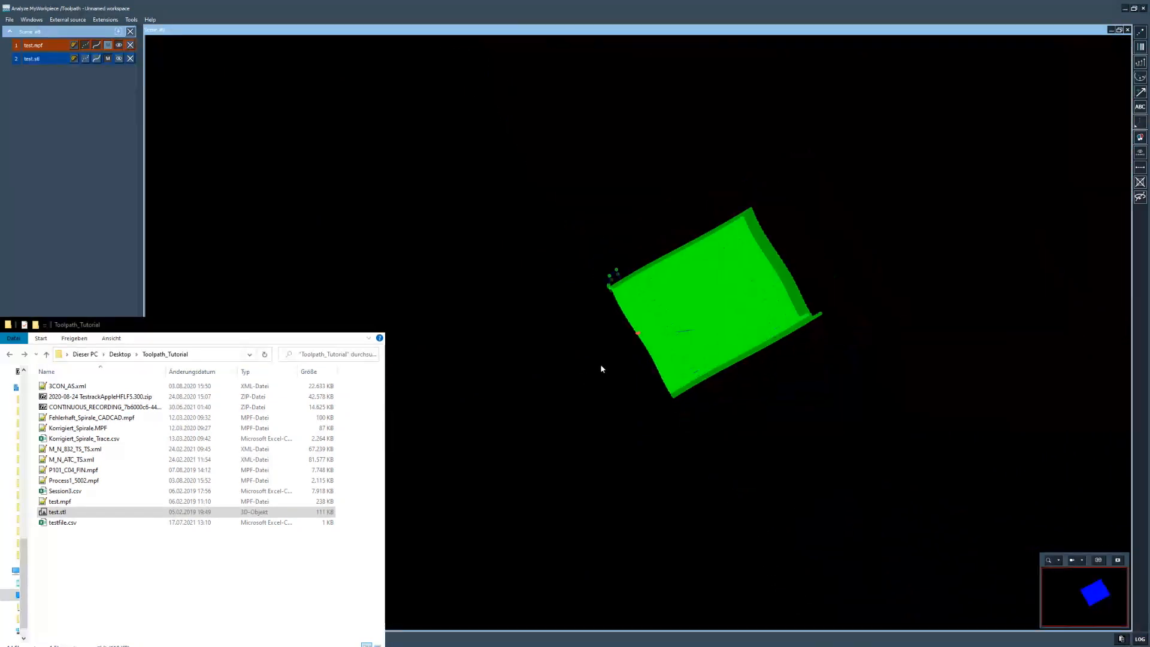
pyautogui.moveTo(792, 249)
pyautogui.mouseDown()
pyautogui.moveTo(576, 379)
pyautogui.moveTo(495, 308)
pyautogui.moveTo(594, 186)
pyautogui.moveTo(811, 131)
pyautogui.moveTo(767, 235)
pyautogui.moveTo(732, 125)
pyautogui.moveTo(743, 382)
pyautogui.moveTo(899, 298)
pyautogui.moveTo(728, 491)
pyautogui.moveTo(675, 416)
pyautogui.moveTo(689, 286)
pyautogui.mouseUp()
pyautogui.scroll(8, 689, 285)
pyautogui.scroll(10, 683, 336)
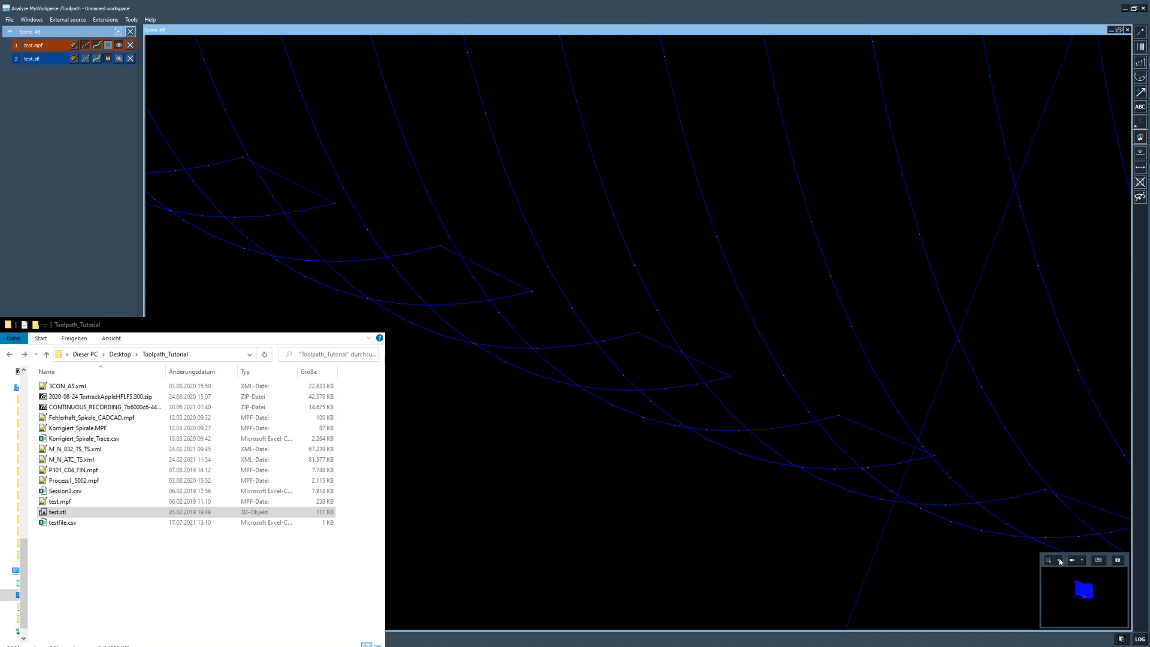
# Step: Fit the whole toolpath to the screen
pyautogui.click(1058, 563)
pyautogui.moveTo(775, 501); pyautogui.dragTo(739, 507)
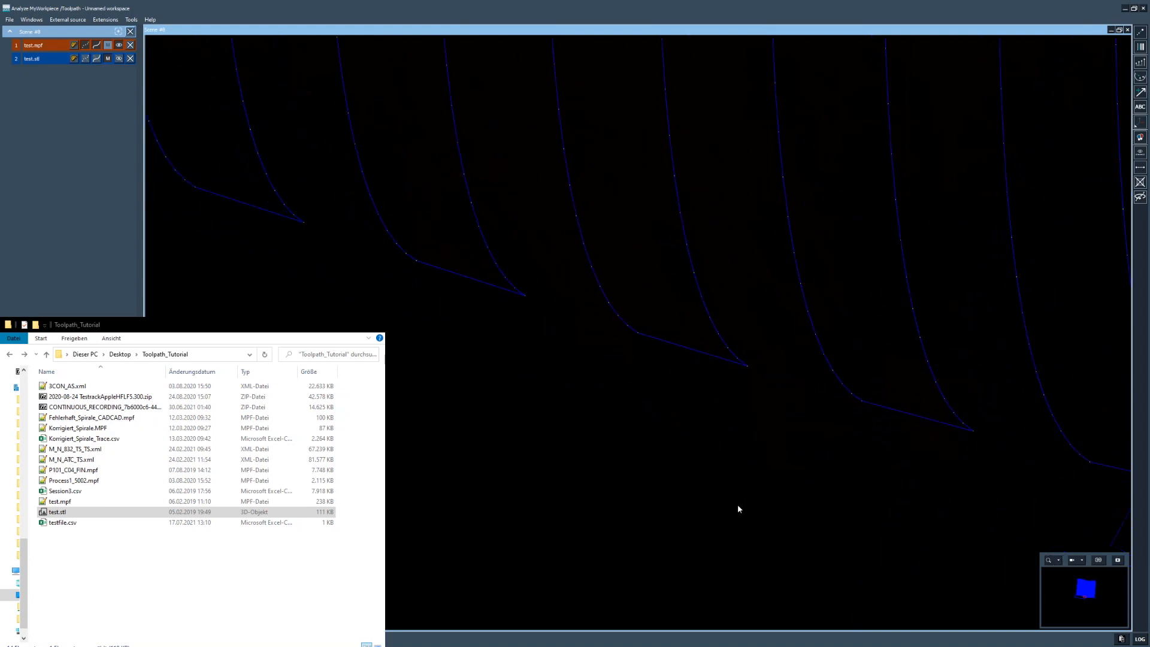
pyautogui.click(1056, 561)
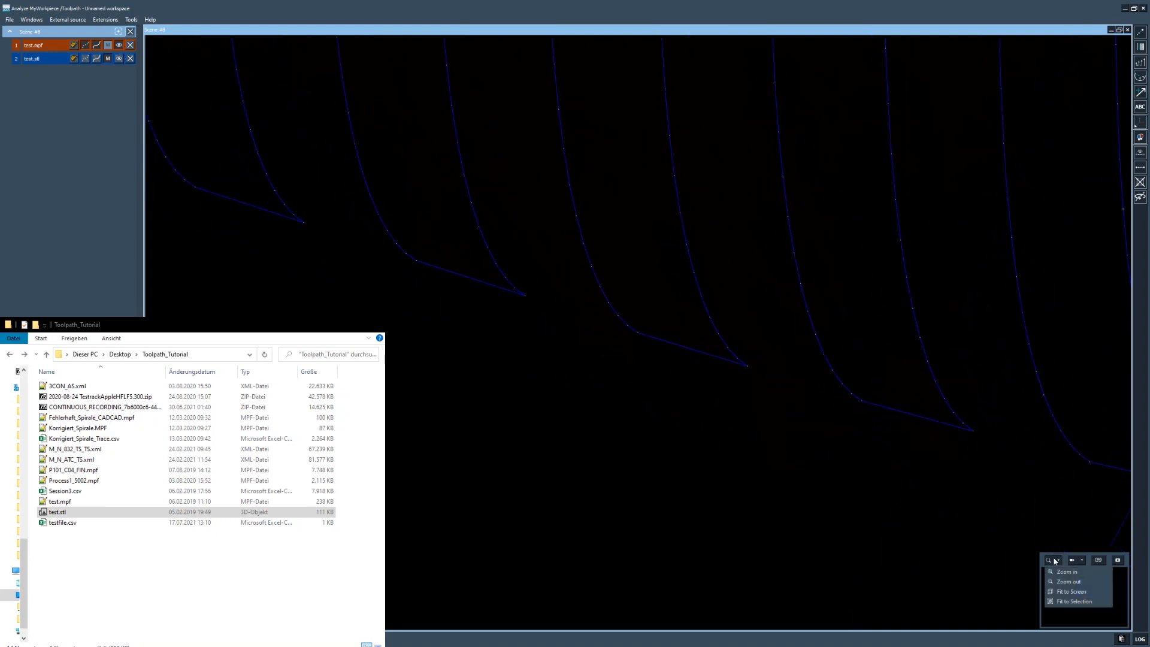
pyautogui.click(1083, 596)
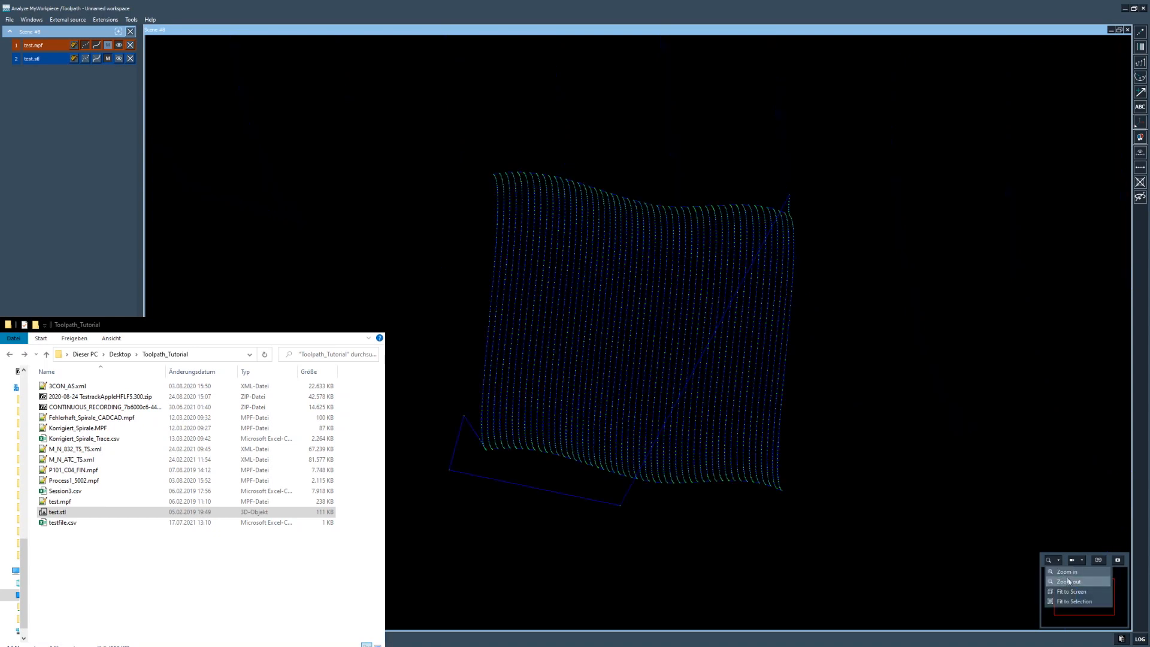
# Step: Select a rectangular block of points across the toolpath's middle, fit the view to the selection and zoom in further
pyautogui.moveTo(457, 273); pyautogui.dragTo(714, 356)
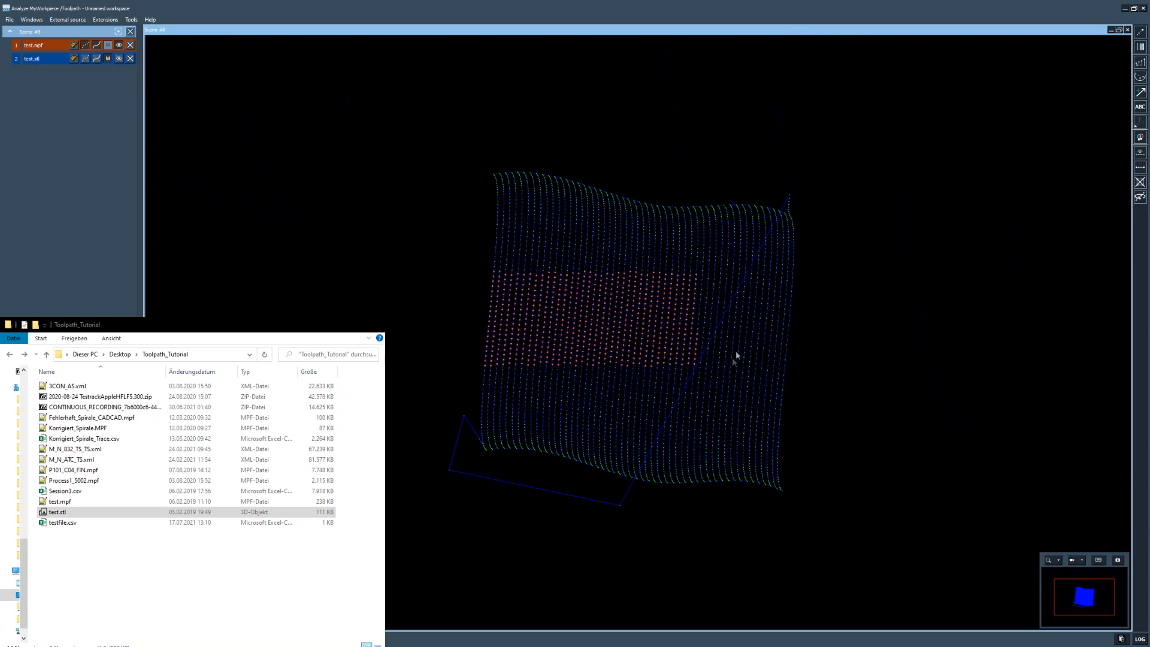
pyautogui.moveTo(1052, 567)
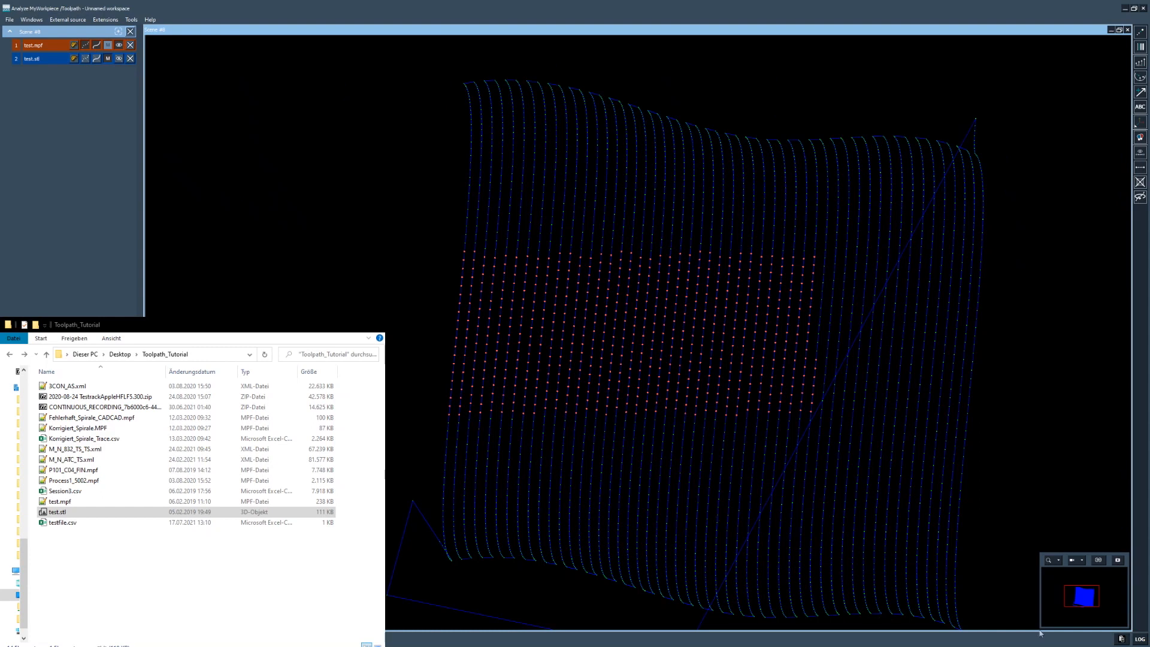
pyautogui.click(1059, 560)
pyautogui.click(1060, 572)
pyautogui.click(1058, 560)
pyautogui.click(1060, 572)
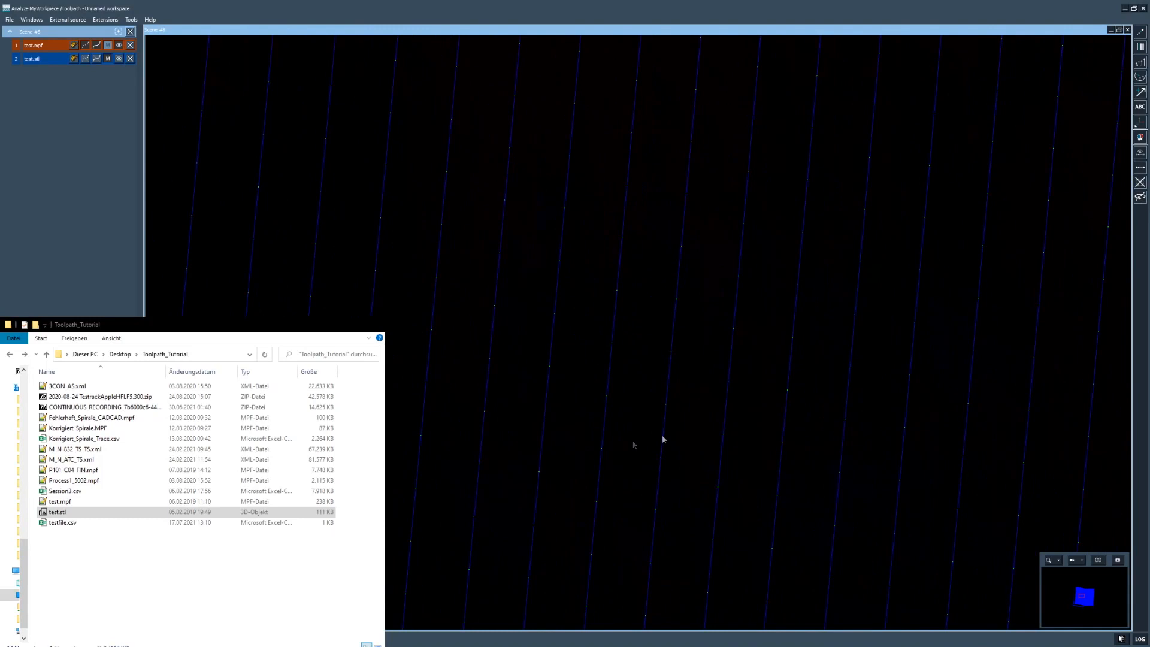
# Step: Tilt and zoom the toolpath surface freely, resetting it to the home view each time
pyautogui.scroll(-7, 605, 277)
pyautogui.moveTo(757, 335); pyautogui.dragTo(871, 477, button='middle')
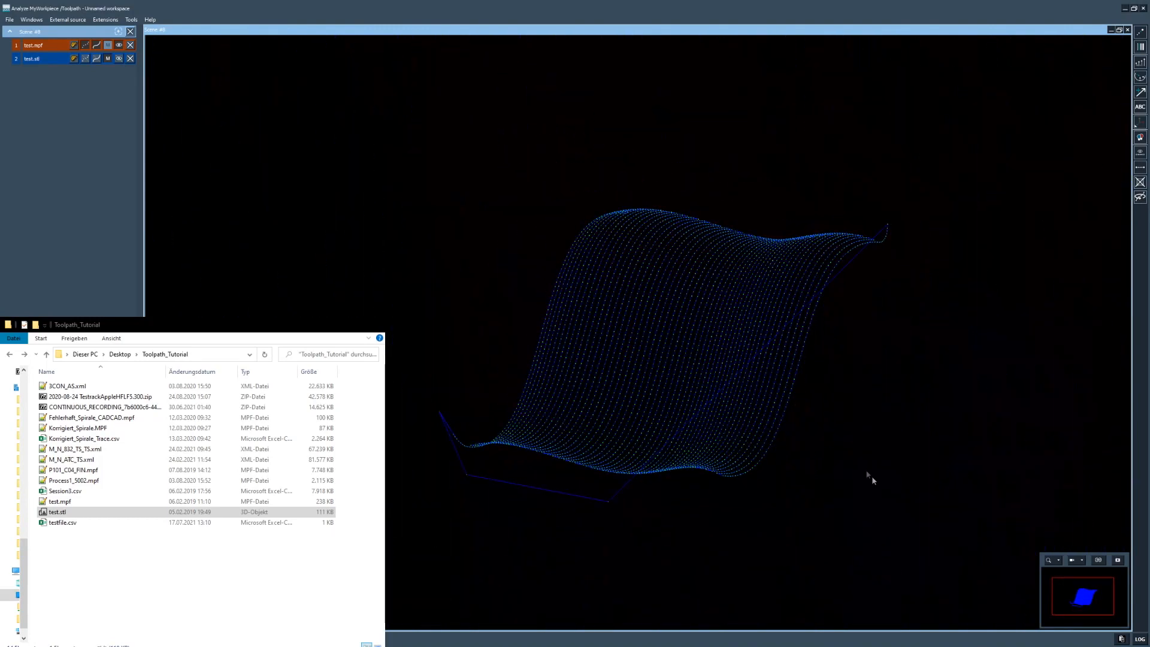
pyautogui.click(1083, 562)
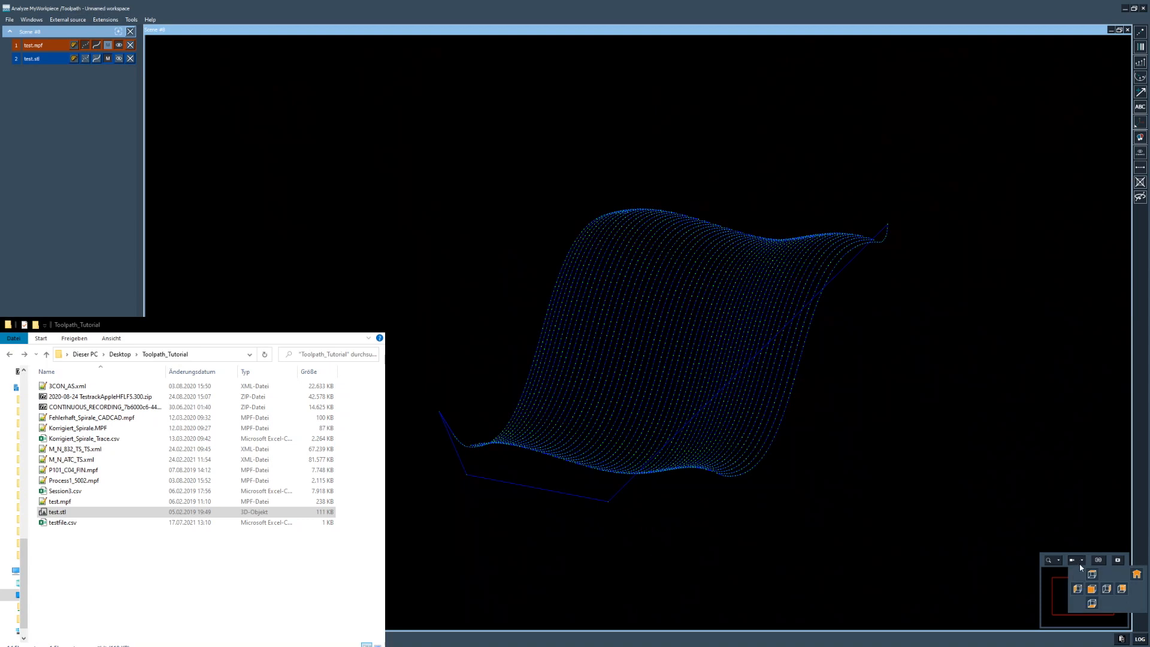
pyautogui.click(1136, 574)
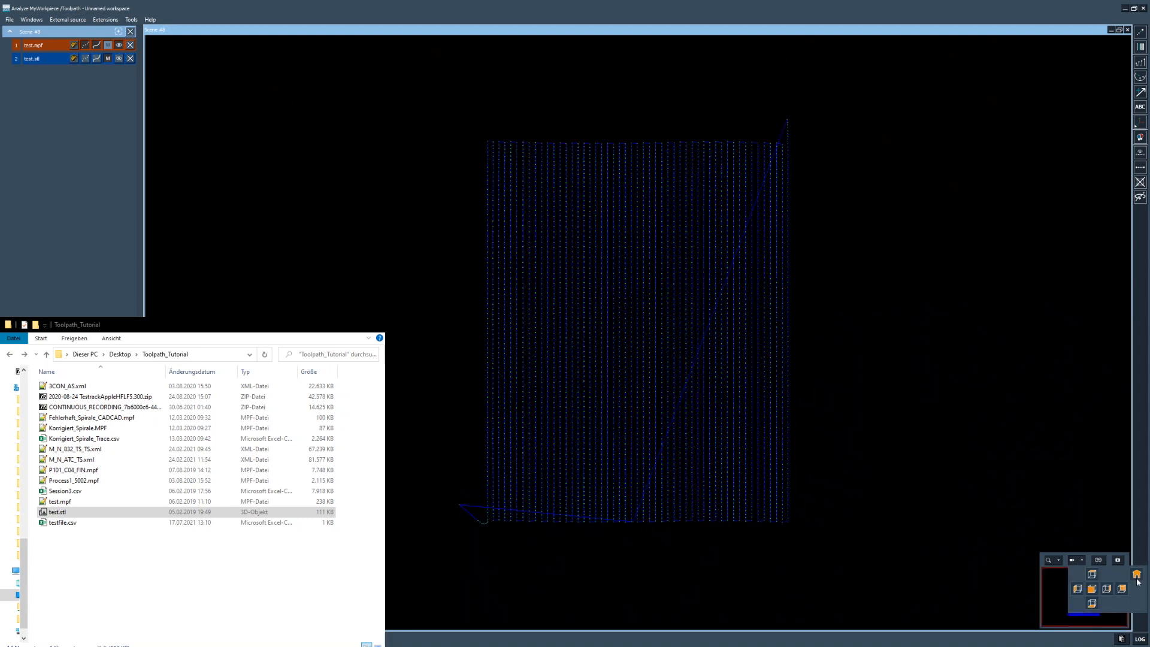
pyautogui.scroll(5, 727, 393)
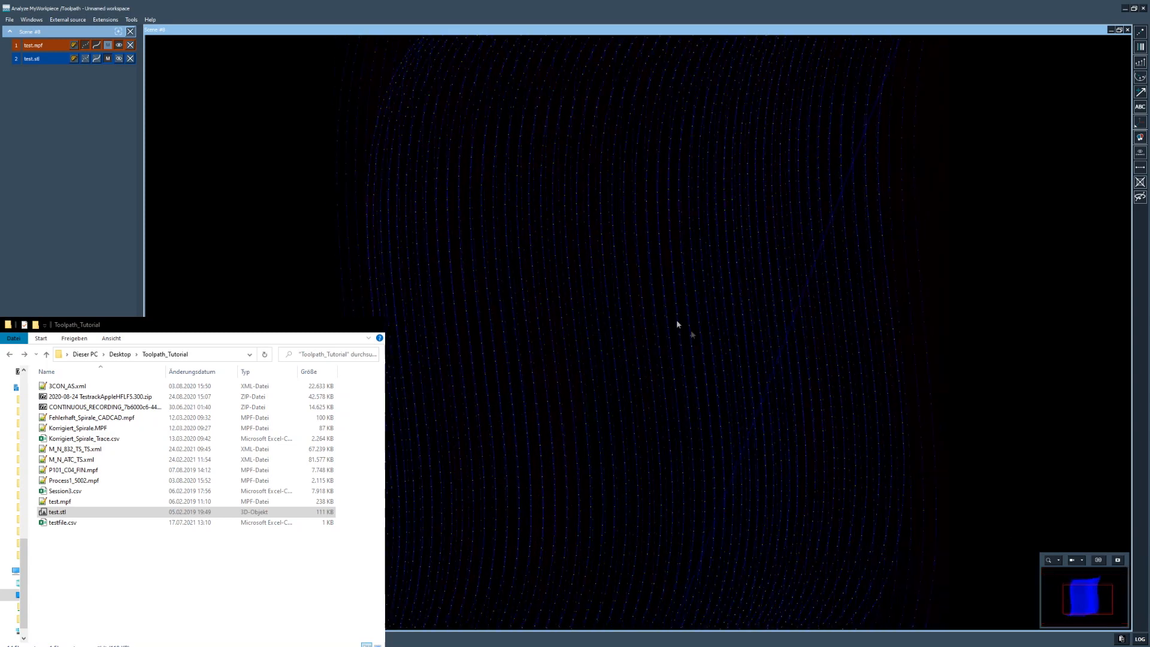
pyautogui.scroll(-5, 677, 323)
pyautogui.click(1073, 560)
pyautogui.click(1136, 574)
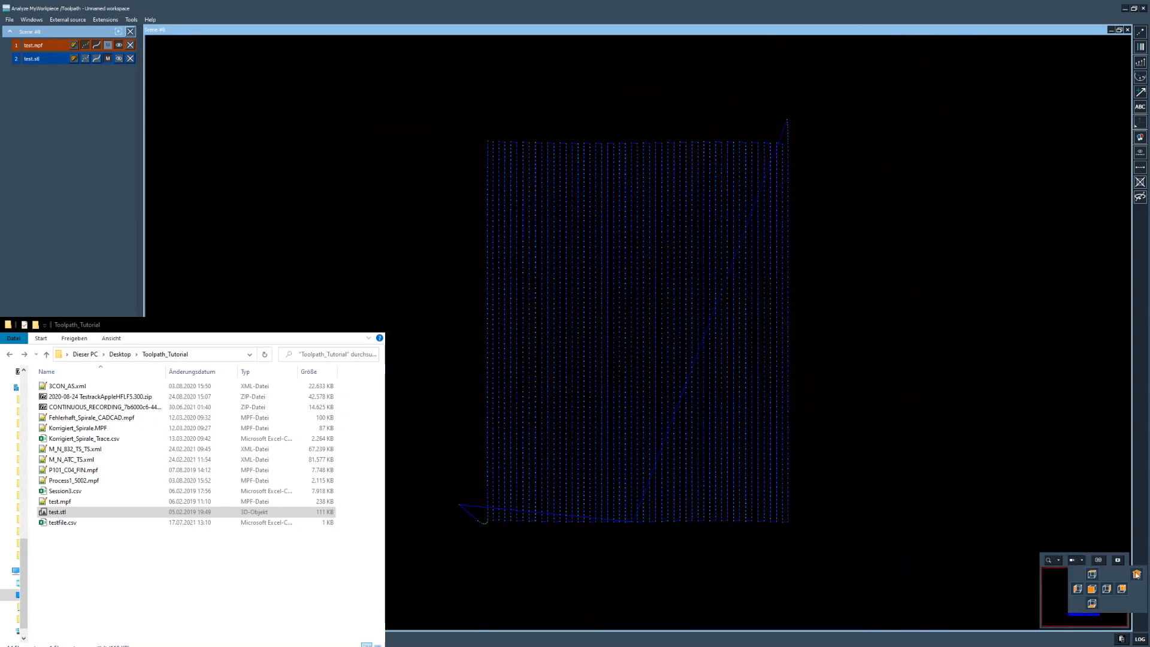
# Step: View the toolpath from each of the standard directions, including its sides, top and bottom, and return to the front
pyautogui.click(1092, 574)
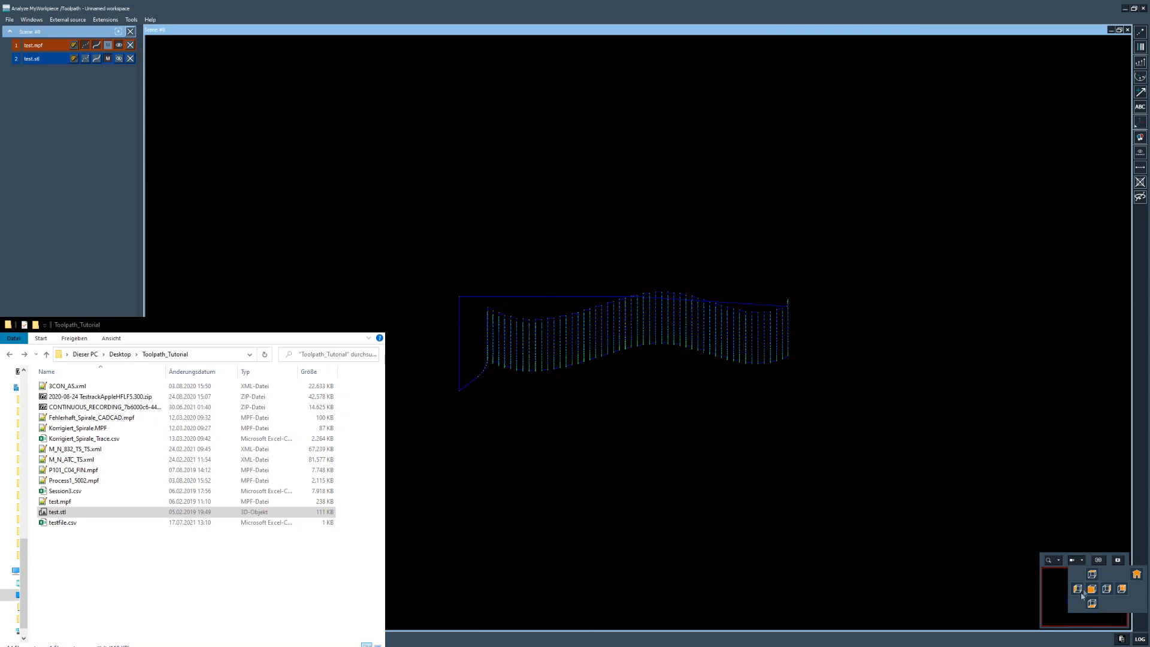
pyautogui.click(1079, 590)
pyautogui.click(1099, 591)
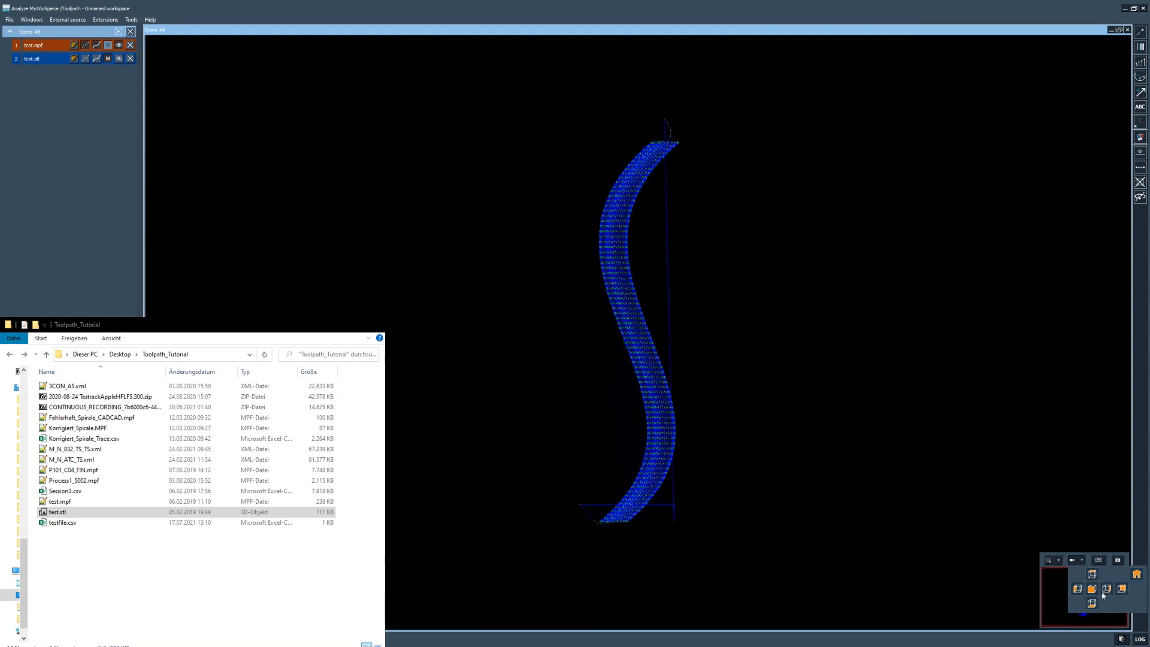
pyautogui.click(1122, 590)
pyautogui.click(1123, 591)
pyautogui.click(1093, 590)
pyautogui.click(1093, 605)
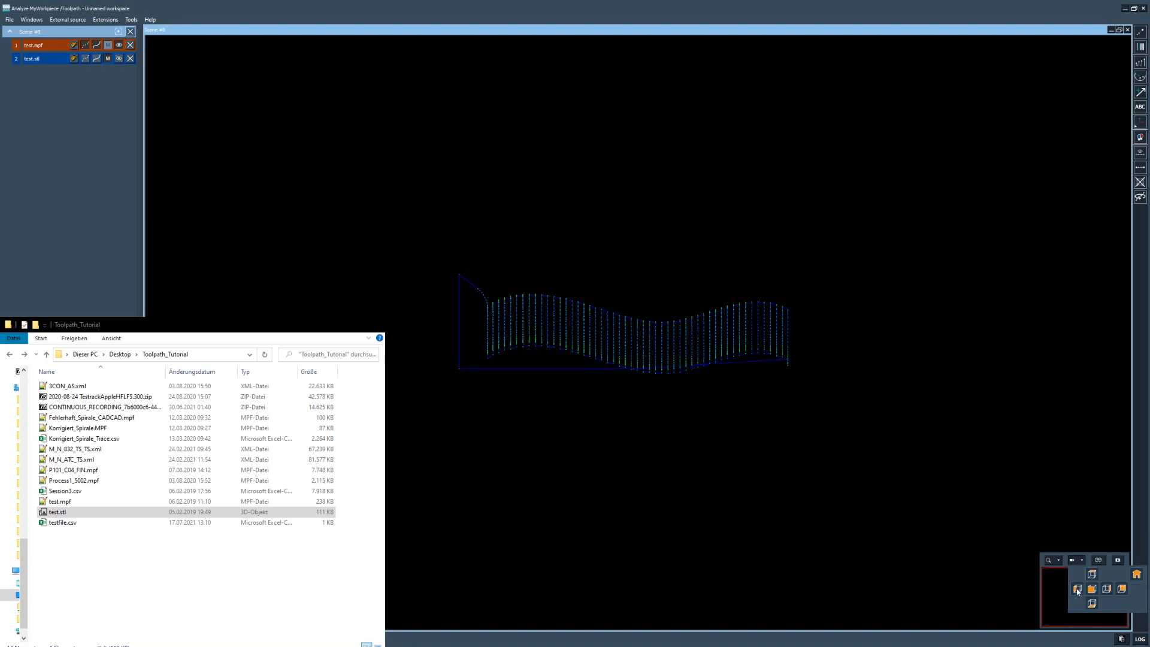
pyautogui.click(1077, 591)
pyautogui.click(1107, 590)
pyautogui.click(1092, 575)
pyautogui.click(1093, 605)
pyautogui.click(1114, 593)
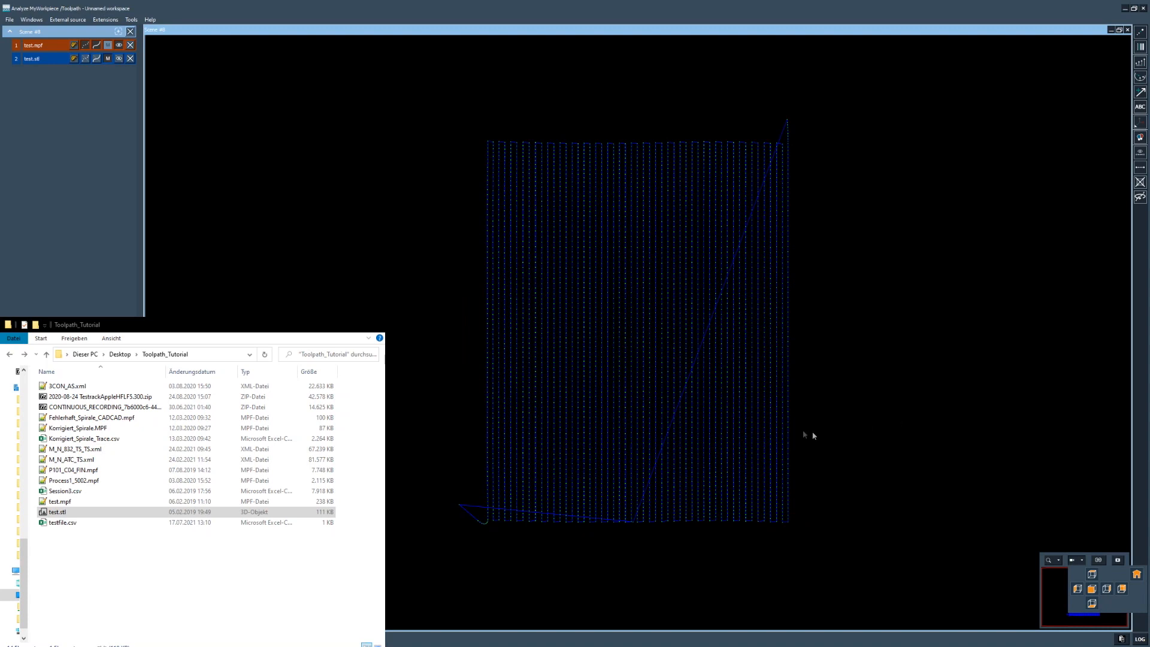
# Step: Open test.stl from the Toolpath_Tutorial folder in a separate scene beside the toolpath
pyautogui.moveTo(724, 357)
pyautogui.mouseDown()
pyautogui.moveTo(696, 326)
pyautogui.moveTo(826, 377)
pyautogui.moveTo(855, 441)
pyautogui.mouseUp()
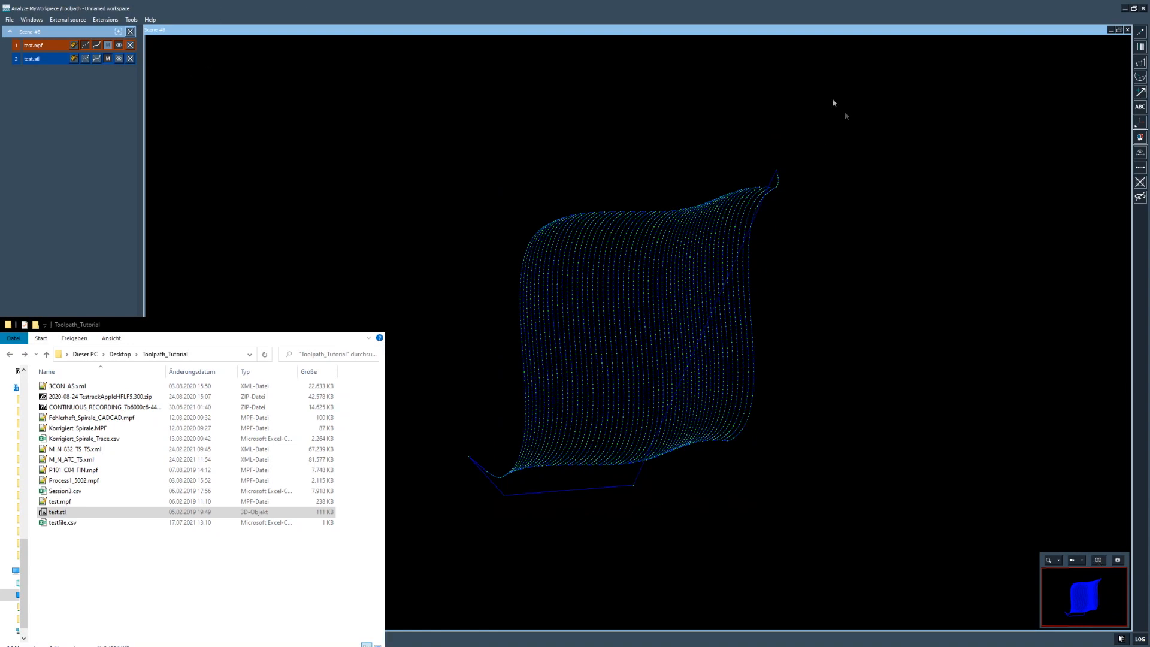
pyautogui.moveTo(480, 304); pyautogui.dragTo(631, 330)
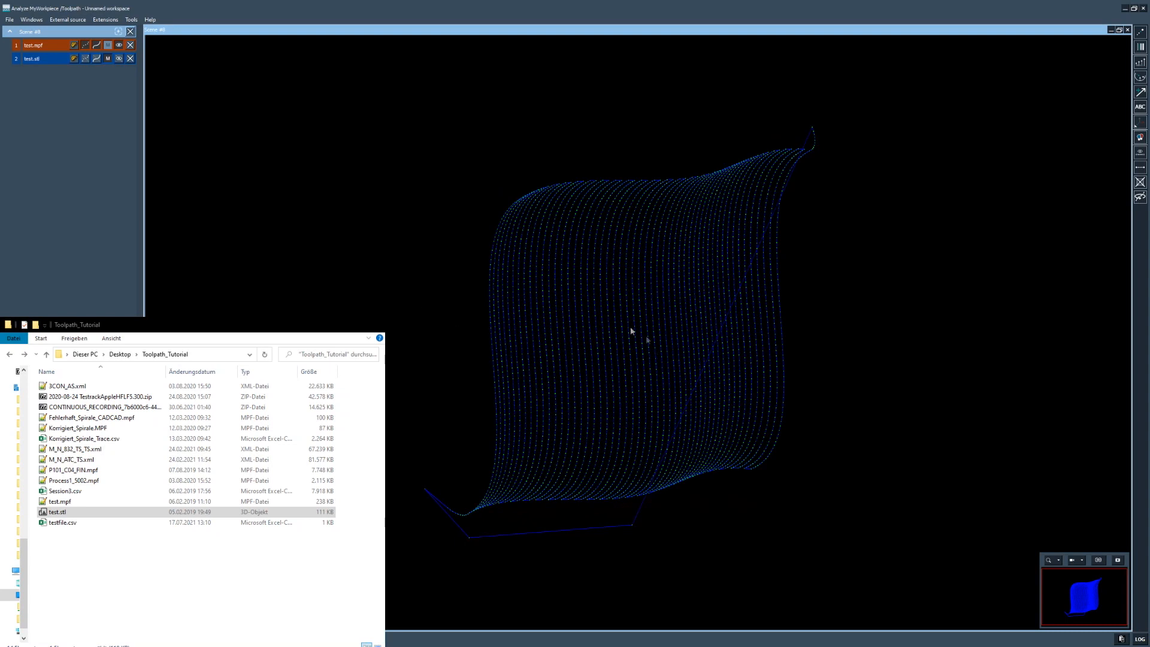
pyautogui.click(58, 512)
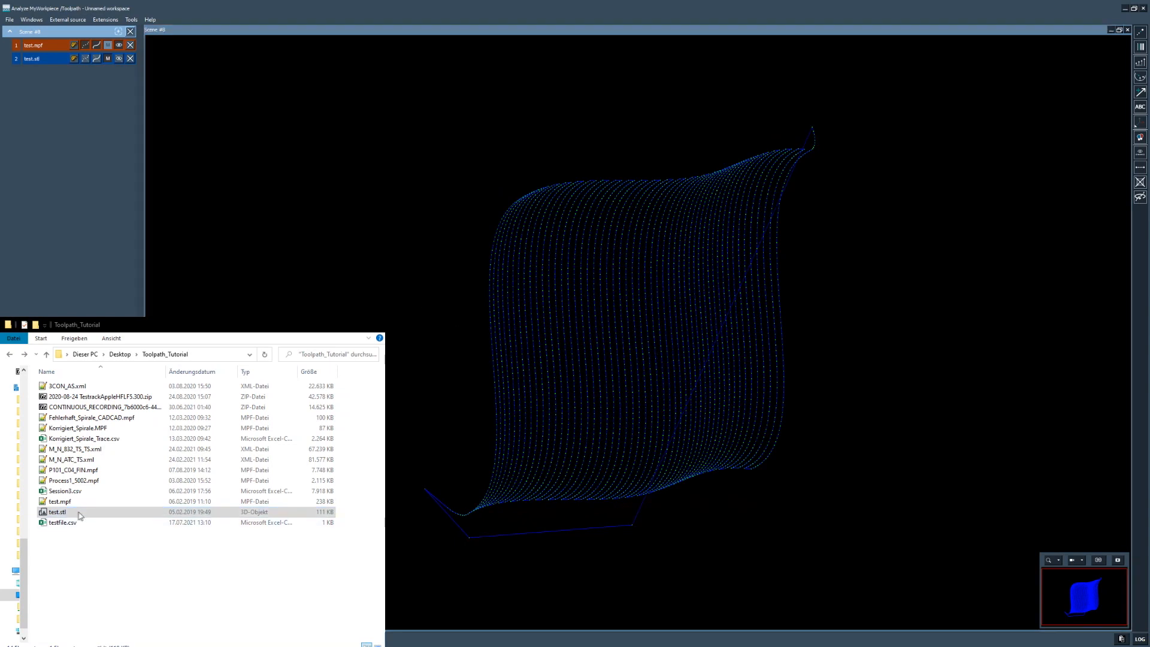
pyautogui.moveTo(99, 516); pyautogui.dragTo(84, 230)
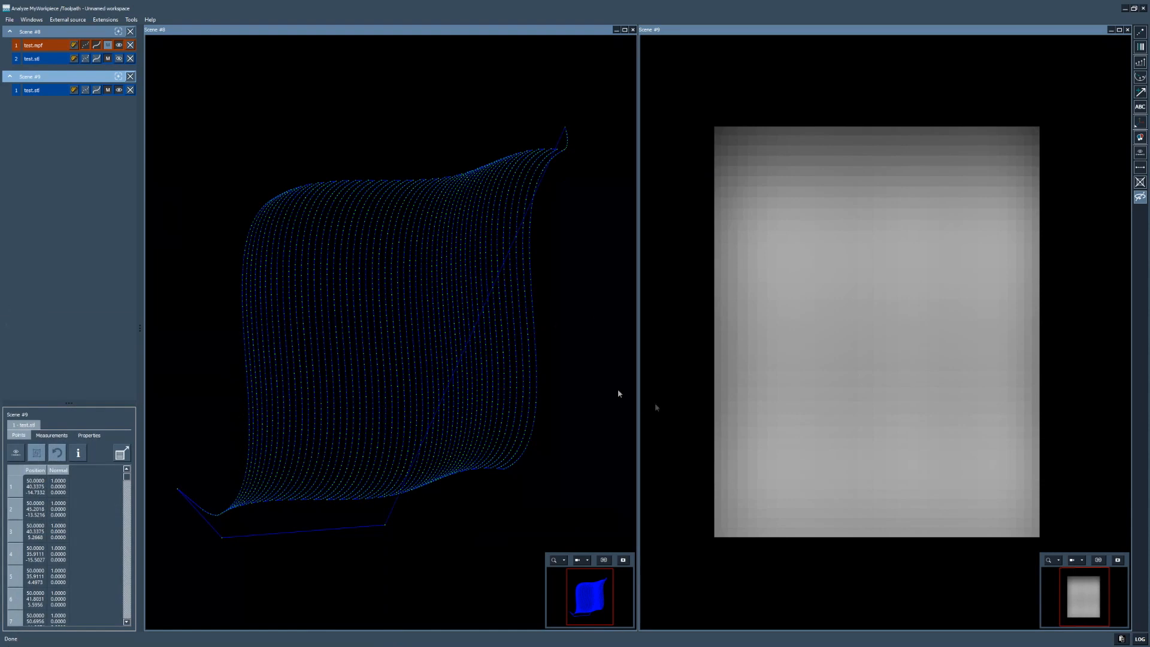
# Step: Reset the toolpath scene to the home view, link its navigation with the test.stl scene, and rotate and zoom both together
pyautogui.click(587, 560)
pyautogui.click(643, 574)
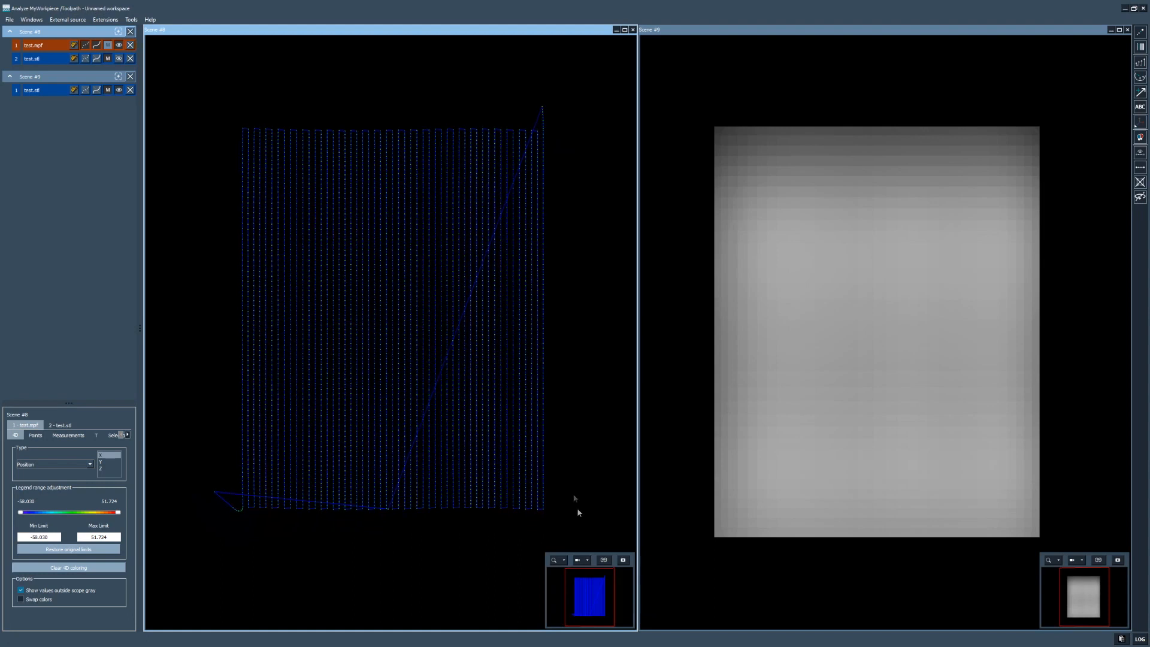
pyautogui.click(1099, 561)
pyautogui.moveTo(869, 347)
pyautogui.mouseDown()
pyautogui.moveTo(814, 325)
pyautogui.moveTo(887, 344)
pyautogui.moveTo(752, 327)
pyautogui.moveTo(798, 347)
pyautogui.moveTo(819, 341)
pyautogui.moveTo(812, 358)
pyautogui.moveTo(852, 385)
pyautogui.moveTo(773, 356)
pyautogui.moveTo(899, 364)
pyautogui.moveTo(873, 322)
pyautogui.moveTo(922, 350)
pyautogui.moveTo(905, 350)
pyautogui.mouseUp()
pyautogui.scroll(3, 819, 331)
pyautogui.scroll(-3, 807, 333)
pyautogui.scroll(3, 903, 360)
pyautogui.scroll(-3, 902, 369)
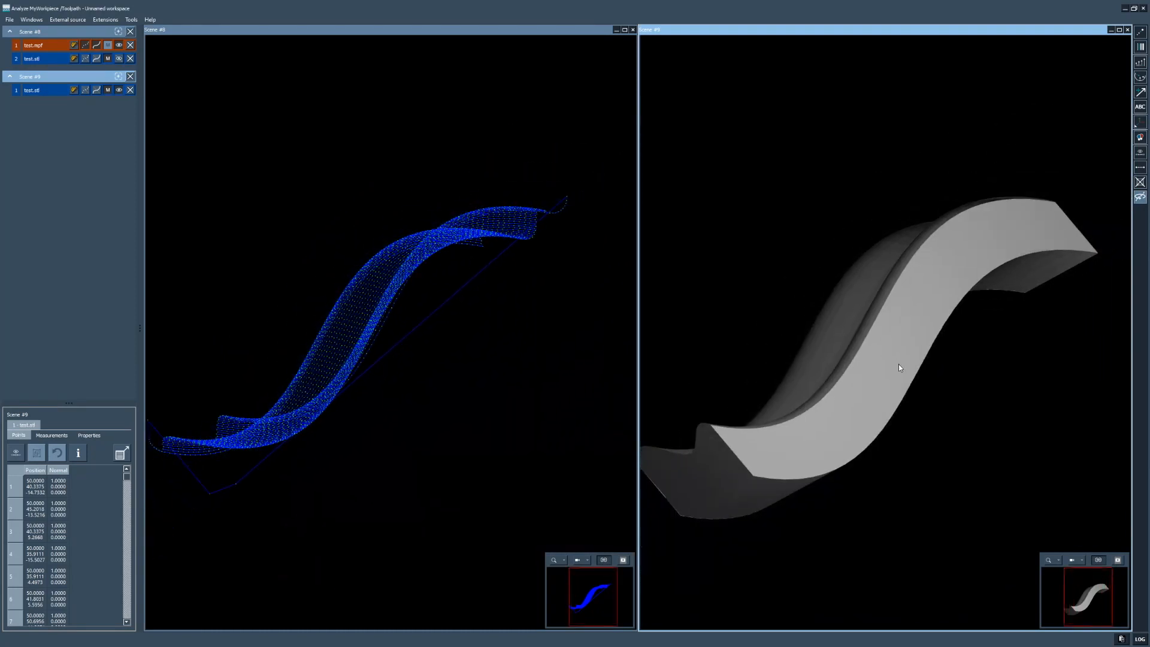
pyautogui.moveTo(890, 379)
pyautogui.mouseDown()
pyautogui.moveTo(816, 283)
pyautogui.moveTo(832, 358)
pyautogui.moveTo(731, 357)
pyautogui.mouseUp()
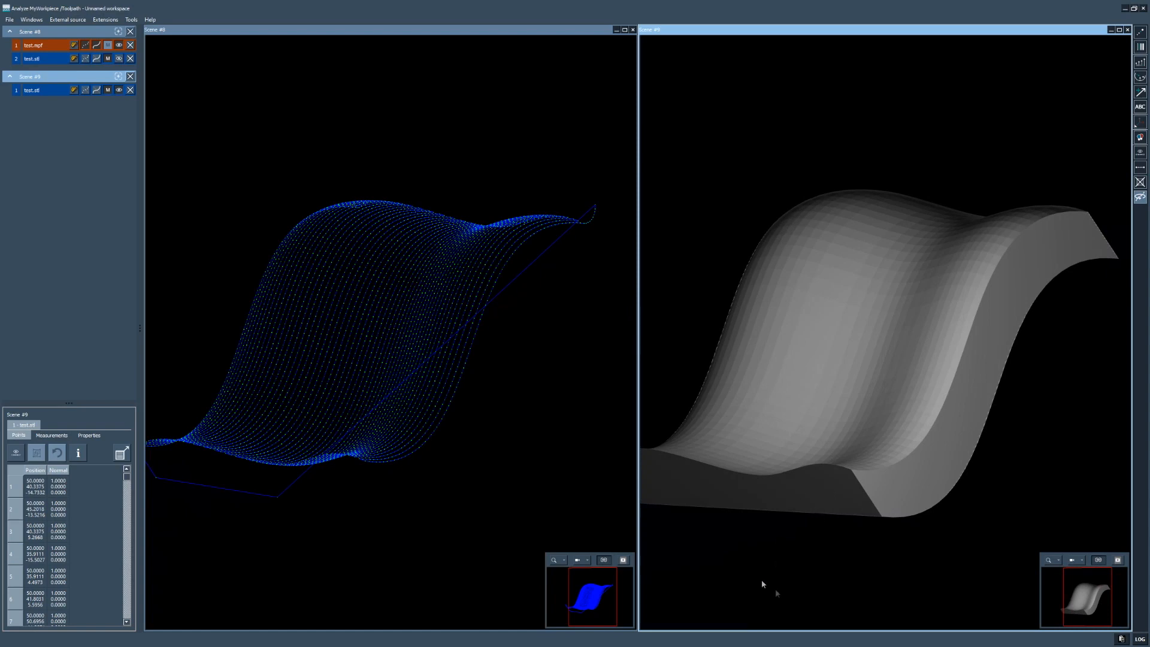
# Step: Unlink the navigation of both scenes, and preview a snapshot of the toolpath scene without saving it
pyautogui.click(606, 563)
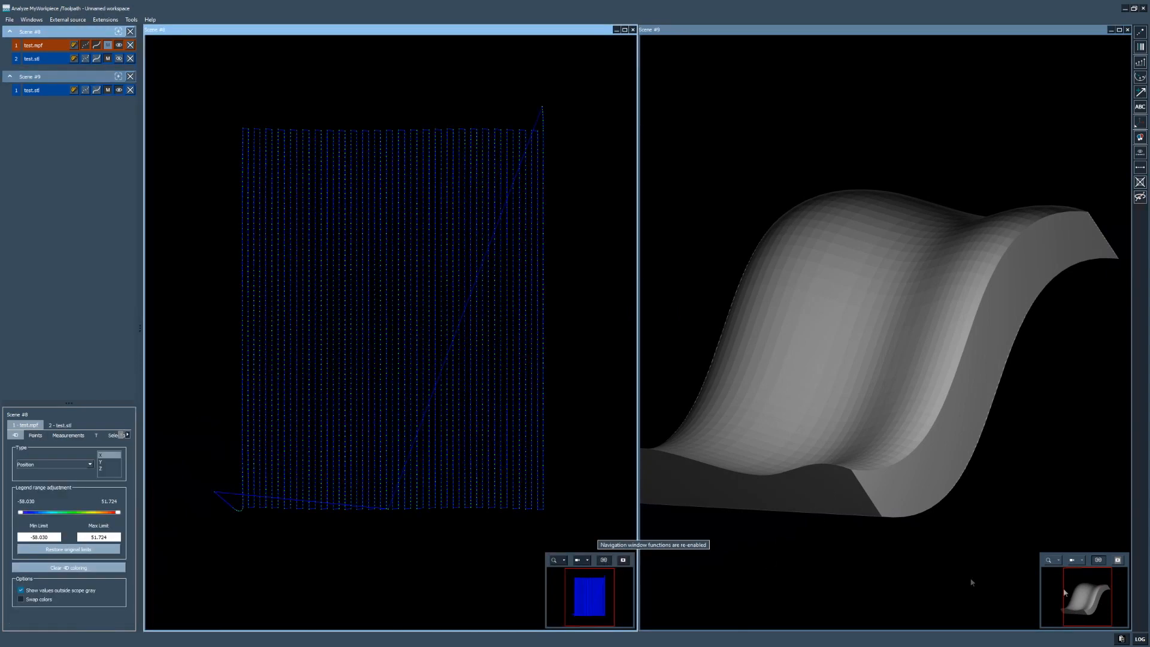
pyautogui.click(1097, 562)
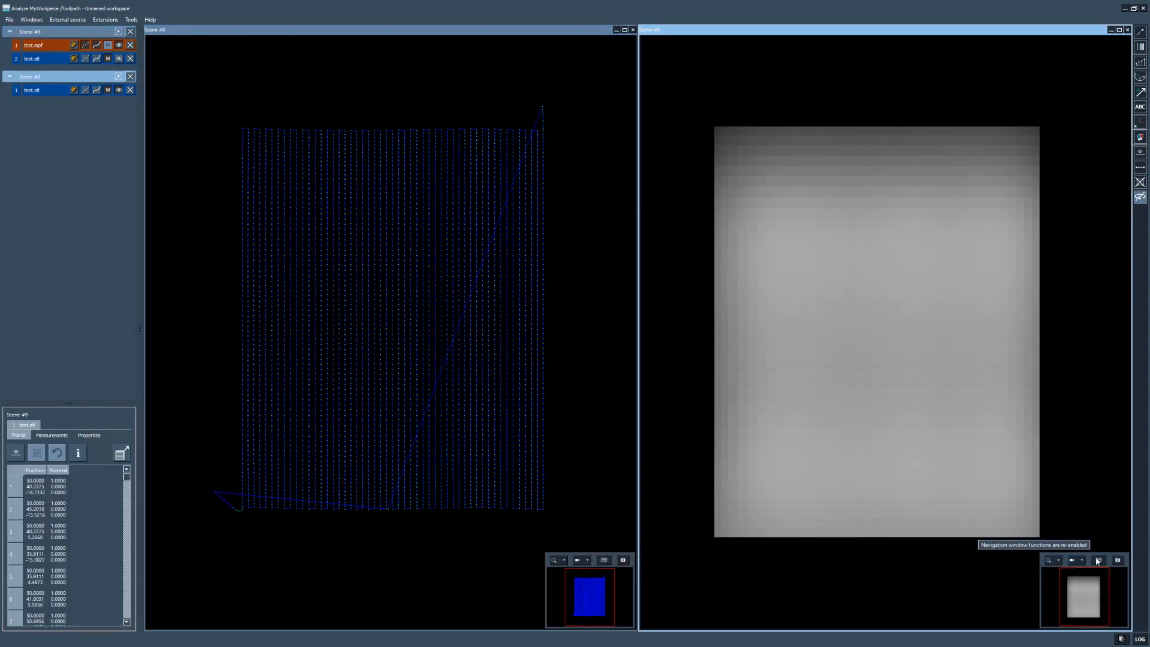
pyautogui.click(623, 560)
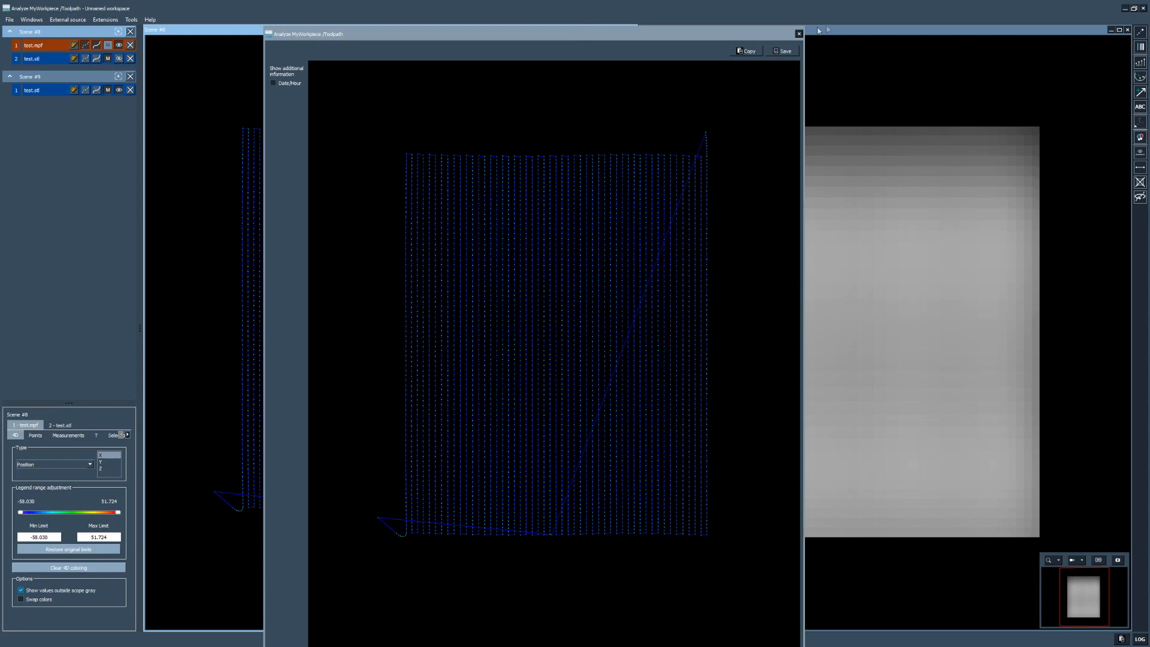
pyautogui.click(799, 35)
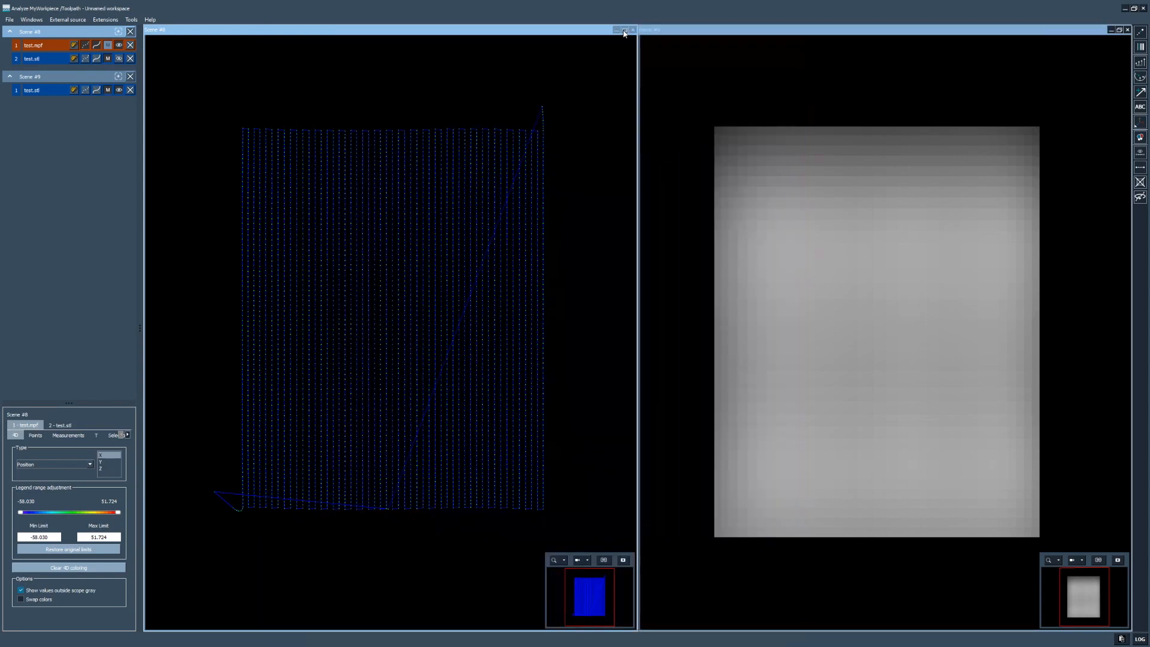
# Step: Maximize the toolpath scene and increase the size of its points and the thickness of its lines
pyautogui.click(621, 31)
pyautogui.scroll(3, 619, 353)
pyautogui.scroll(2, 623, 353)
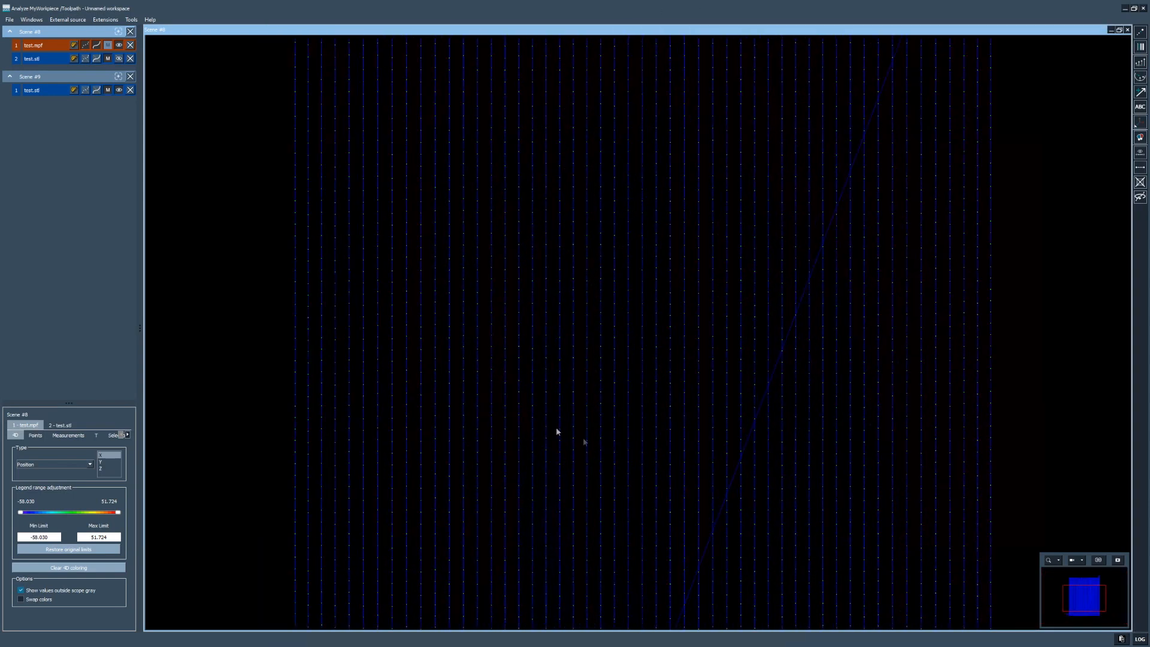
pyautogui.scroll(1, 637, 360)
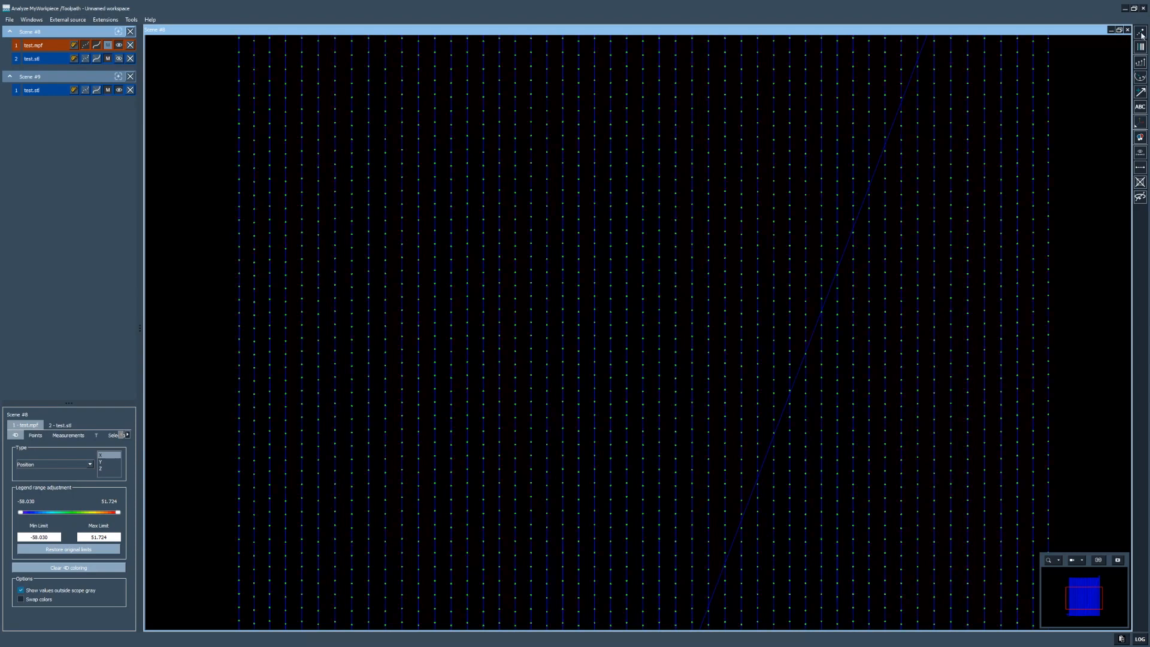
pyautogui.moveTo(777, 318); pyautogui.dragTo(741, 281, button='middle')
pyautogui.scroll(2, 735, 296)
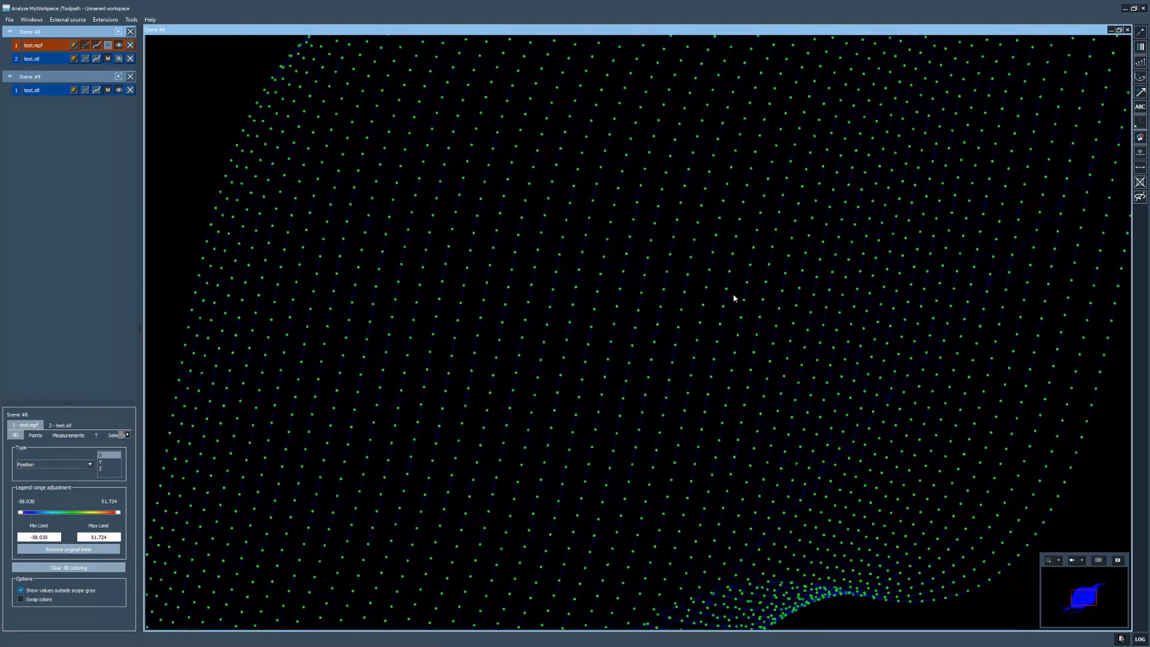
pyautogui.scroll(2, 711, 304)
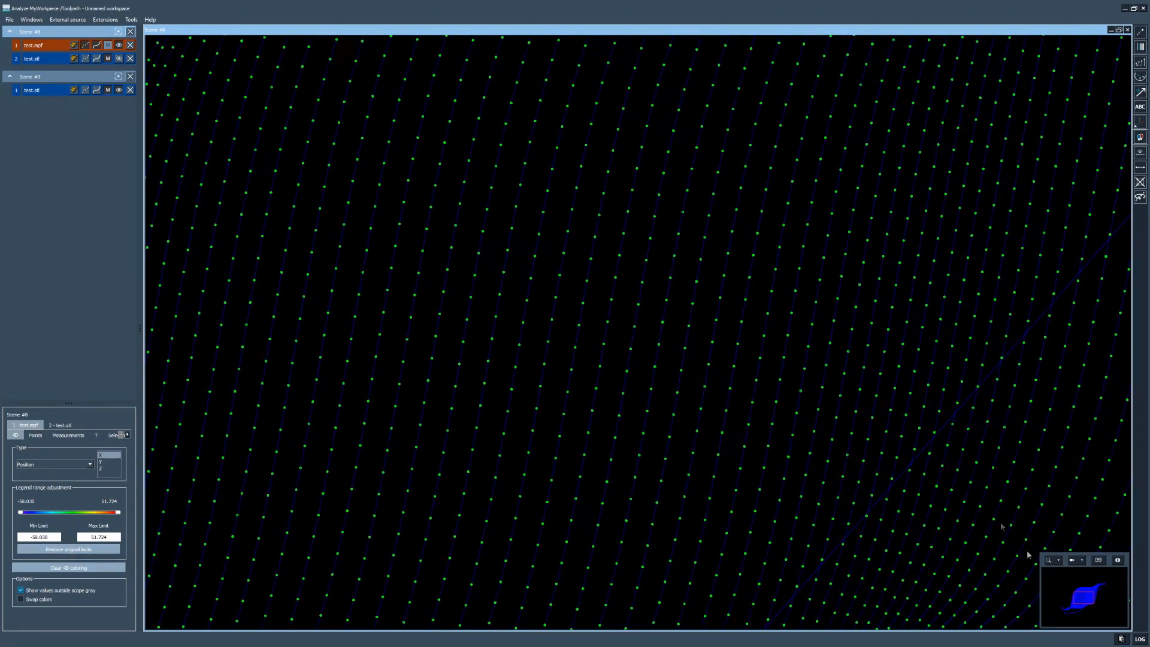
pyautogui.scroll(1, 729, 335)
pyautogui.click(1141, 46)
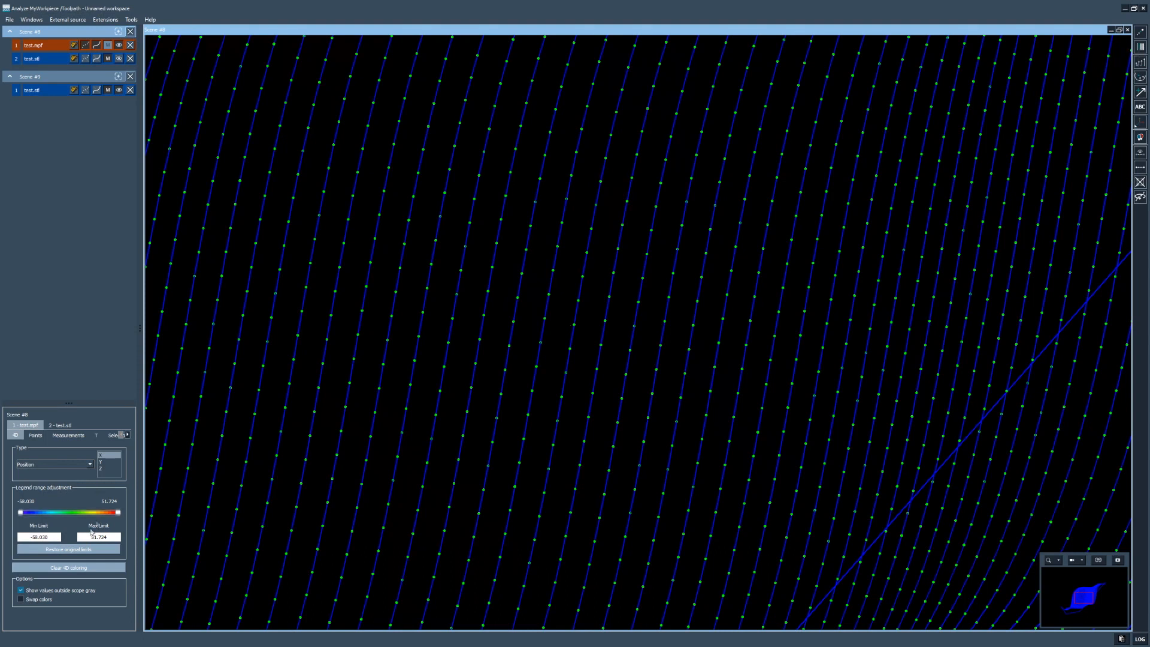
# Step: Apply 4D coloring to the test.mpf toolpath by Position along the Y axis
pyautogui.click(36, 465)
pyautogui.click(37, 477)
pyautogui.click(40, 465)
pyautogui.click(40, 471)
pyautogui.click(109, 462)
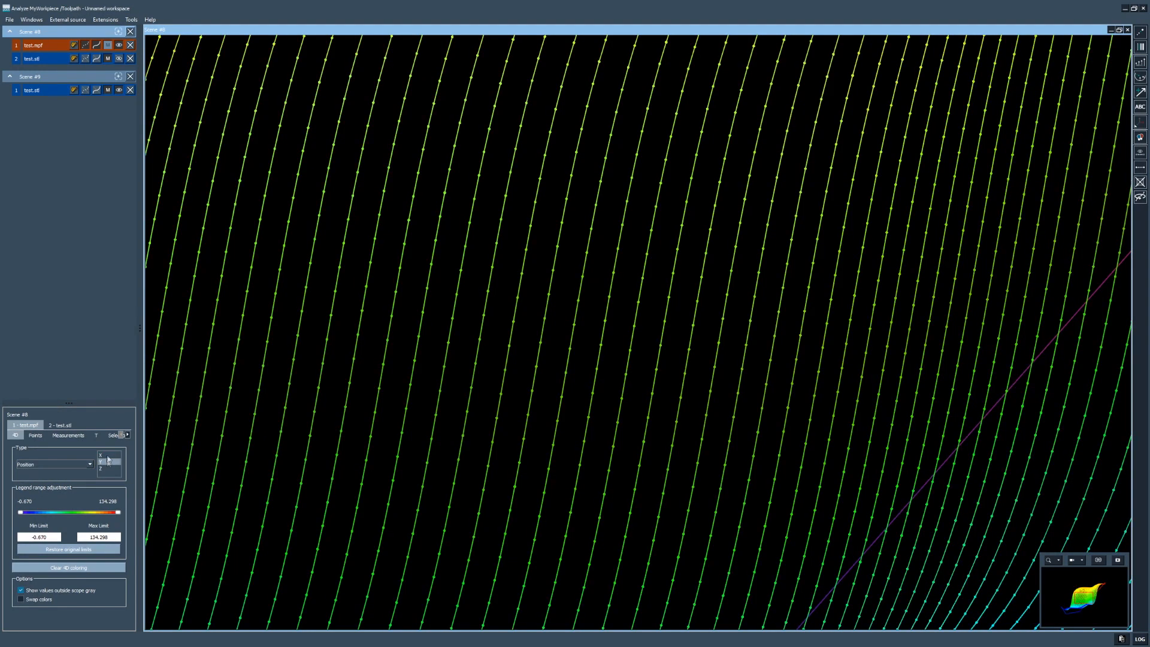
# Step: Color the toolpath by X position and narrow the legend range to about -28 to 33
pyautogui.click(109, 455)
pyautogui.moveTo(118, 513); pyautogui.dragTo(104, 514)
pyautogui.moveTo(24, 514); pyautogui.dragTo(47, 518)
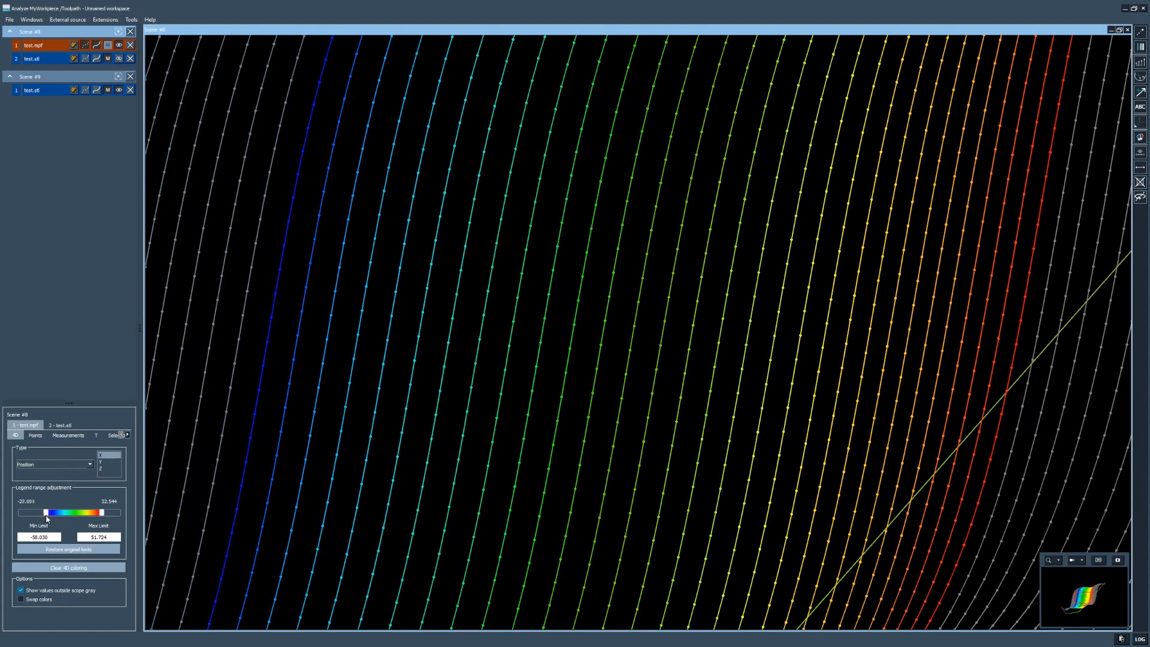
# Step: Turn off the gray display of values outside the legend range for the test.mpf toolpath
pyautogui.click(42, 591)
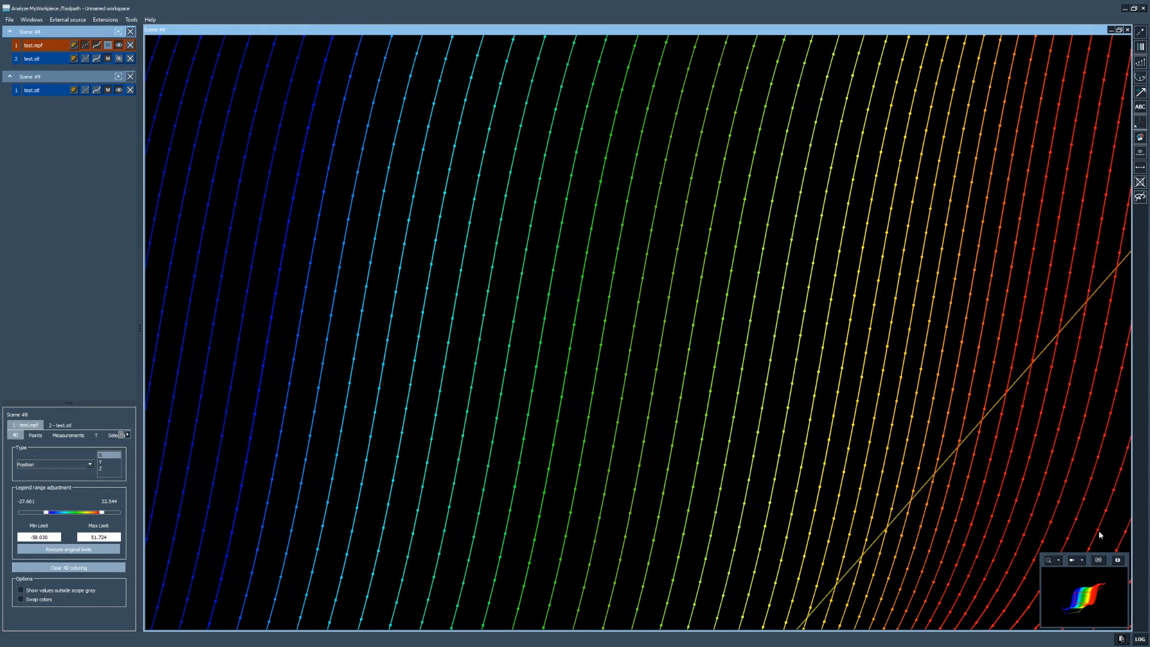
# Step: Preview a snapshot of the colored toolpath, try its Date/Hour option, and leave without saving the PNG image
pyautogui.click(1118, 560)
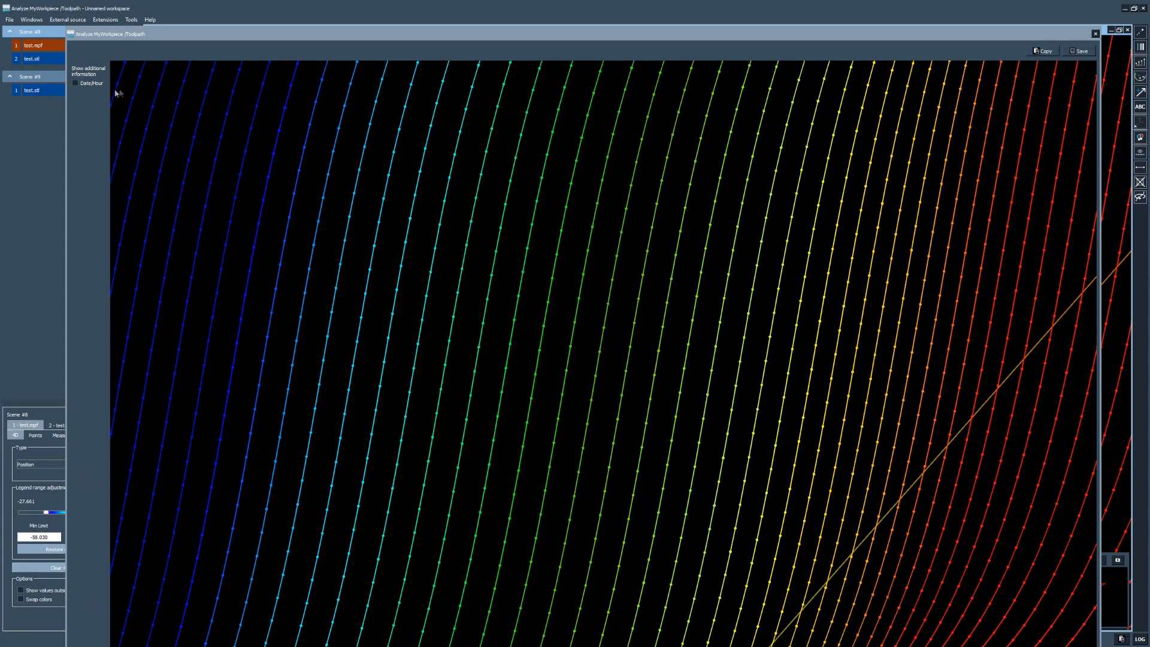
pyautogui.click(75, 84)
pyautogui.click(77, 82)
pyautogui.click(1077, 52)
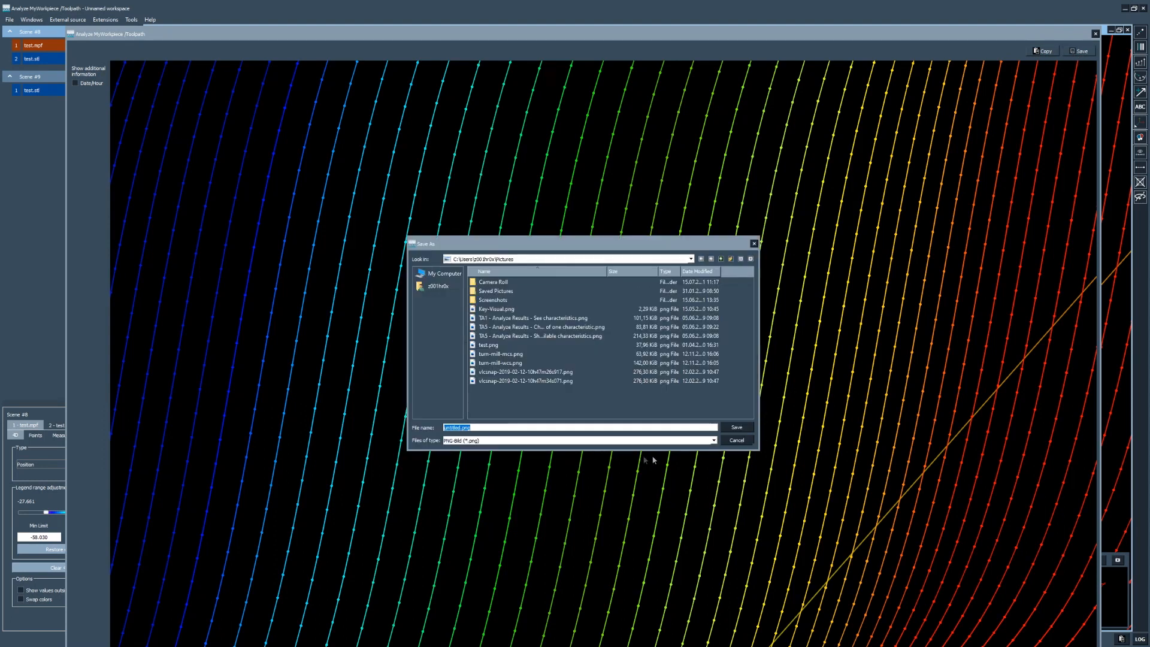
pyautogui.click(736, 440)
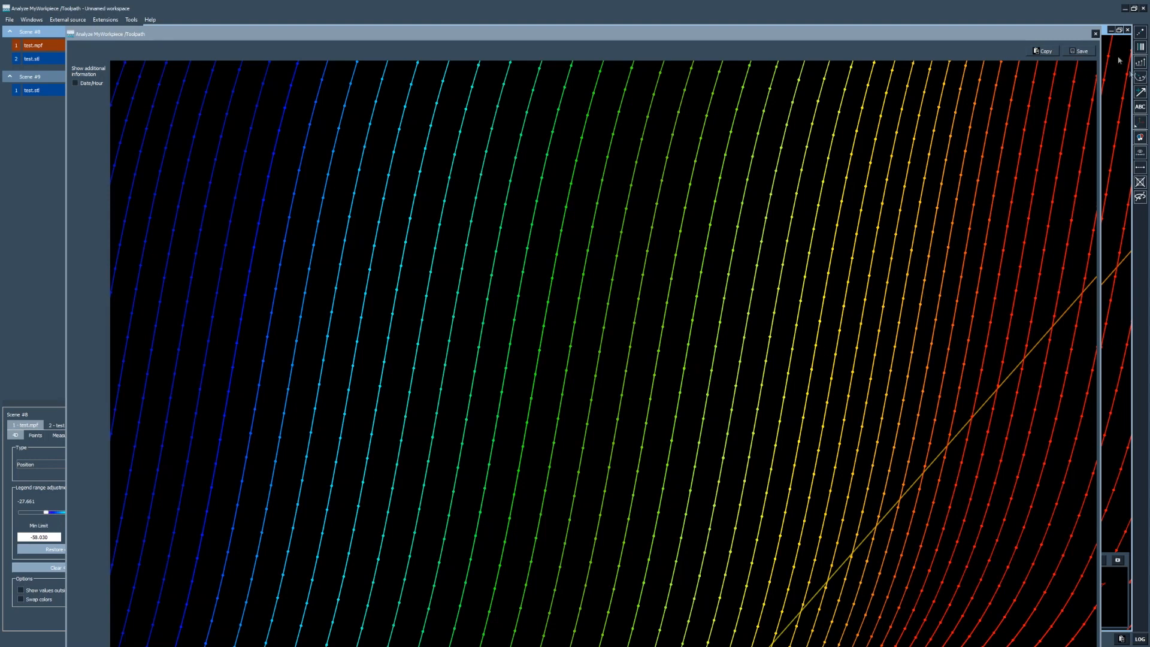
pyautogui.click(1096, 33)
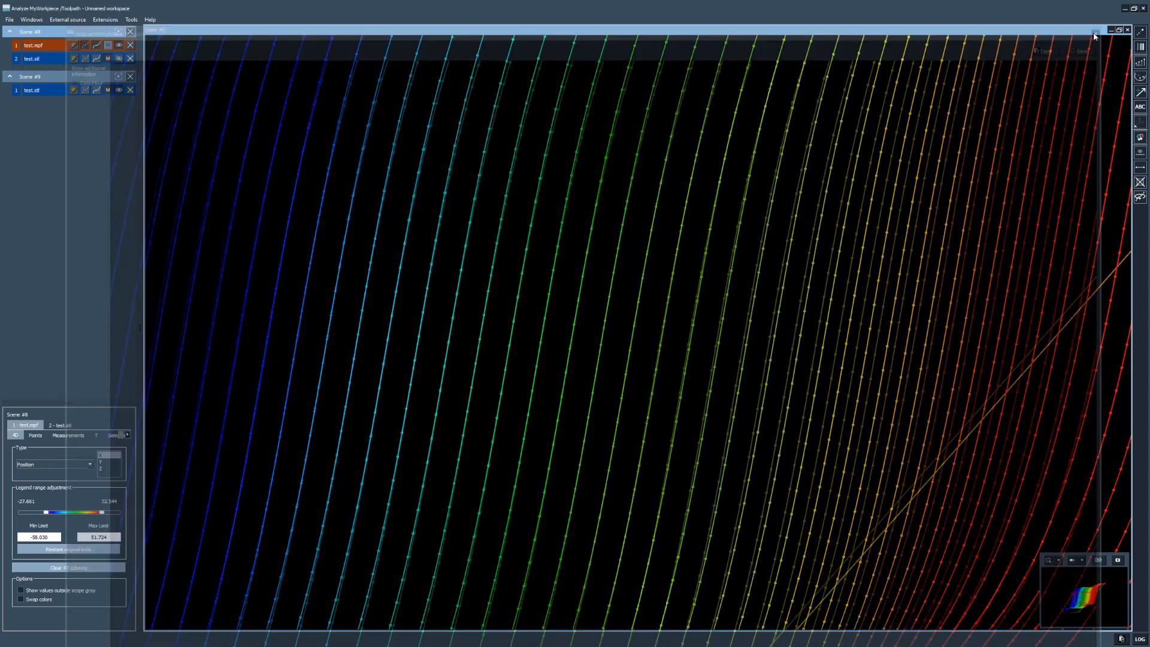
# Step: Bring the whole test.mpf toolpath into view and examine its coloring by X position
pyautogui.scroll(-7, 619, 413)
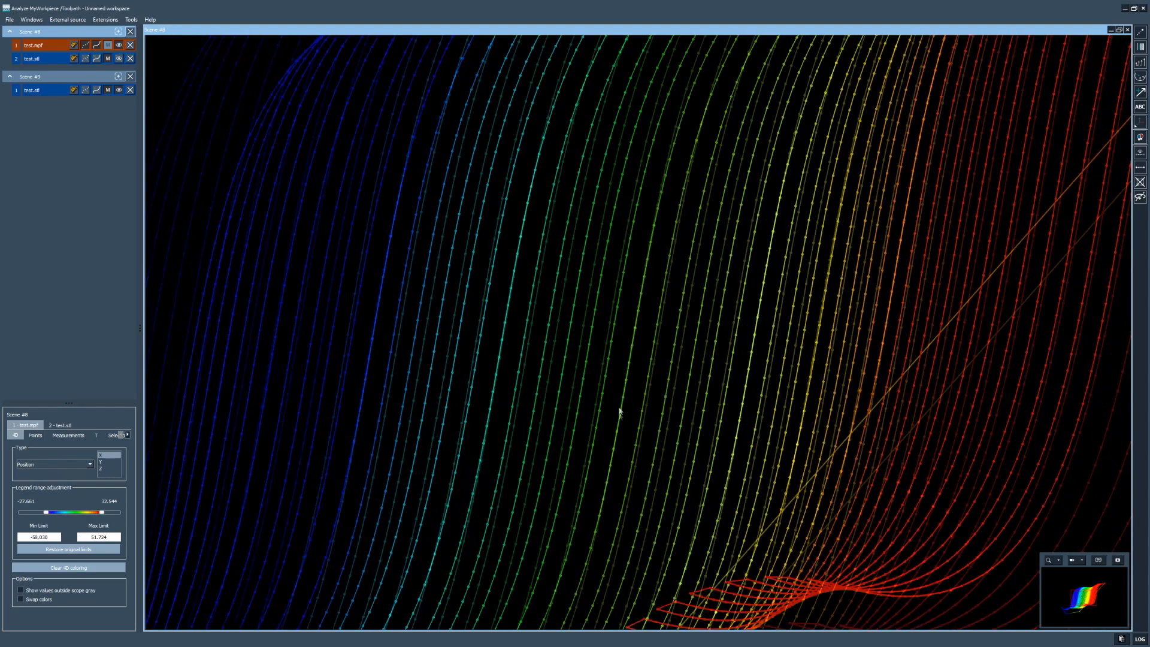
pyautogui.moveTo(621, 409); pyautogui.dragTo(650, 364, button='middle')
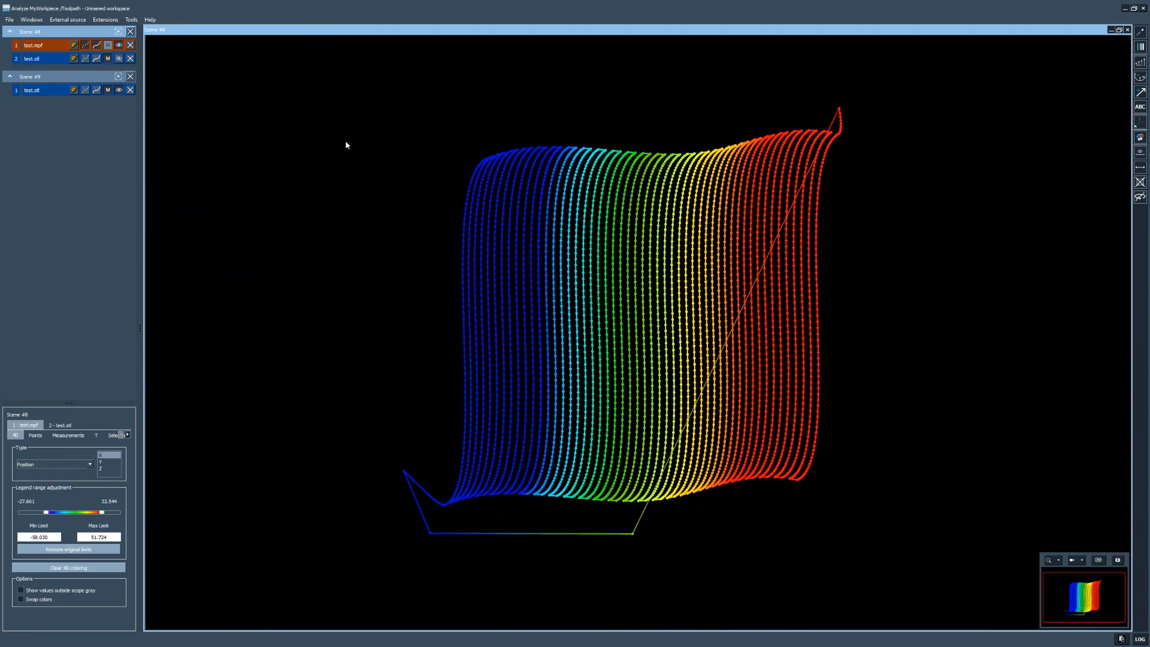